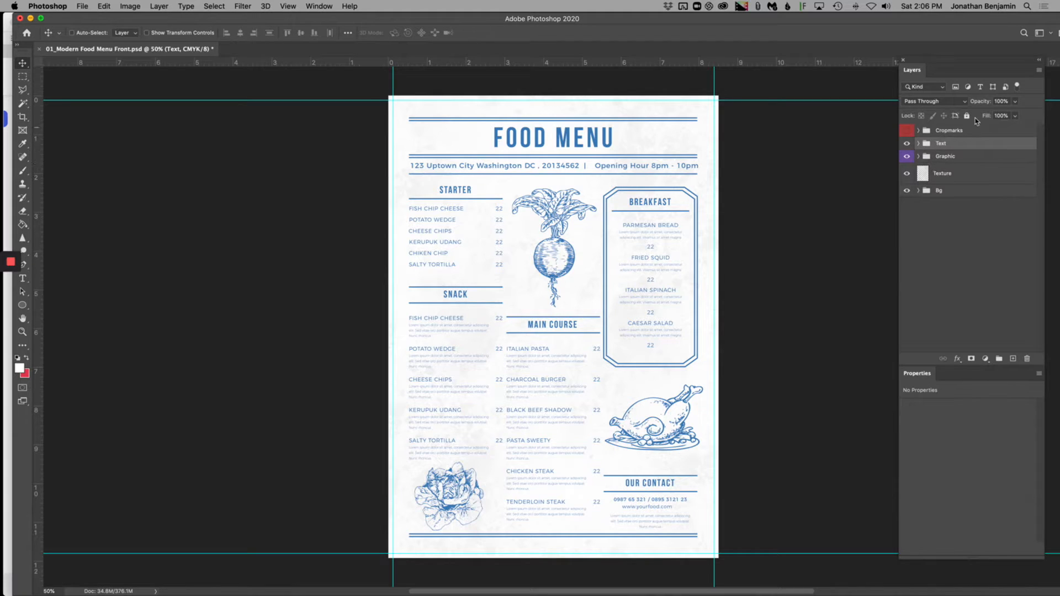
# Step: Undock the Tools palette and leave it floating just inside the workspace's edge, with no layer selected
pyautogui.click(946, 222)
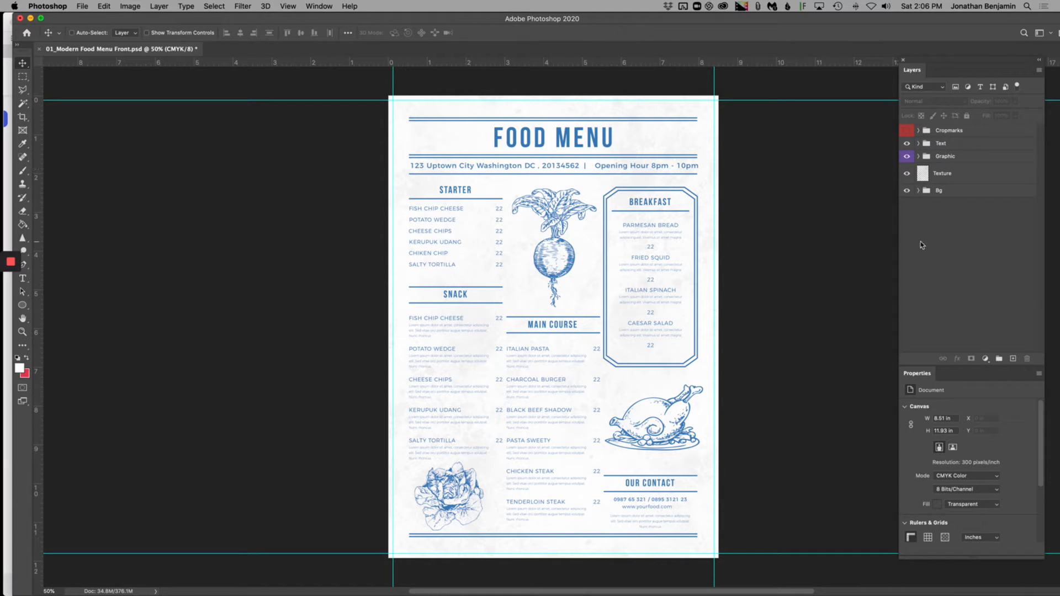
pyautogui.click(320, 6)
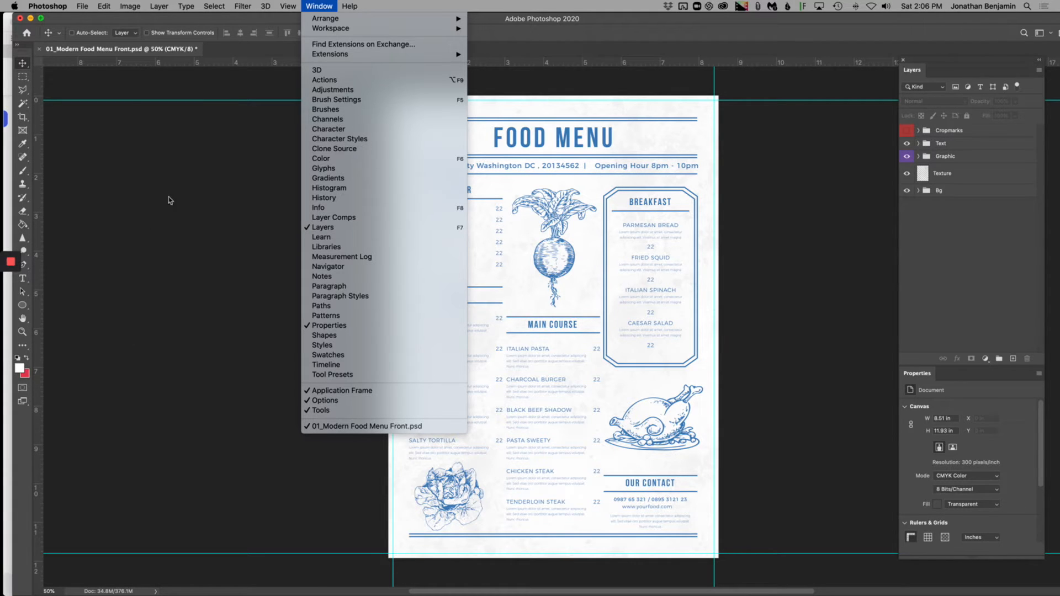
pyautogui.click(27, 60)
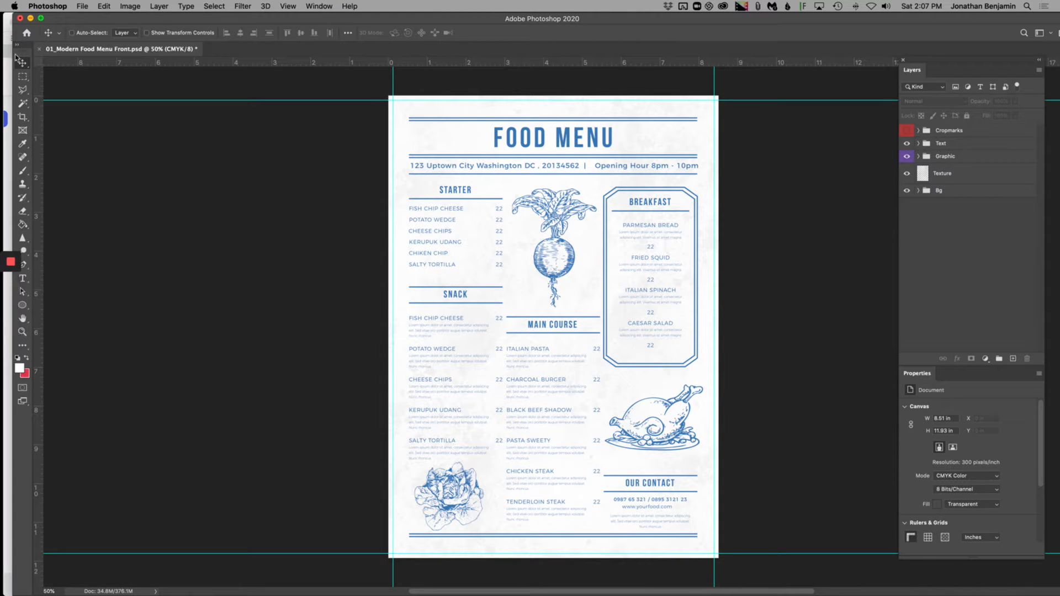
pyautogui.moveTo(21, 57)
pyautogui.mouseDown()
pyautogui.moveTo(52, 48)
pyautogui.moveTo(241, 123)
pyautogui.moveTo(362, 139)
pyautogui.moveTo(25, 57)
pyautogui.mouseUp()
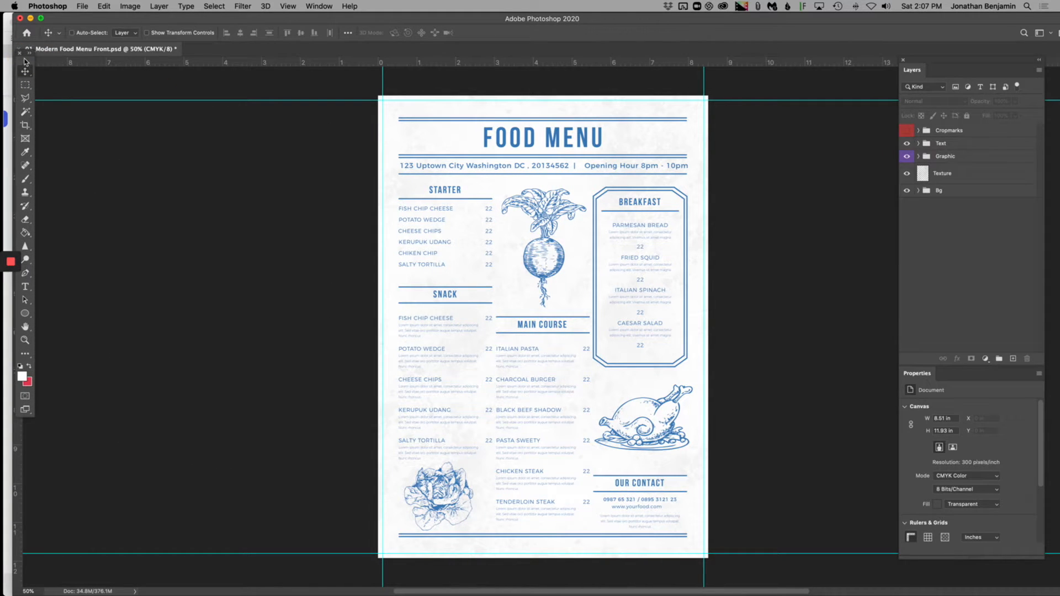
pyautogui.moveTo(25, 58); pyautogui.dragTo(48, 69)
pyautogui.click(330, 5)
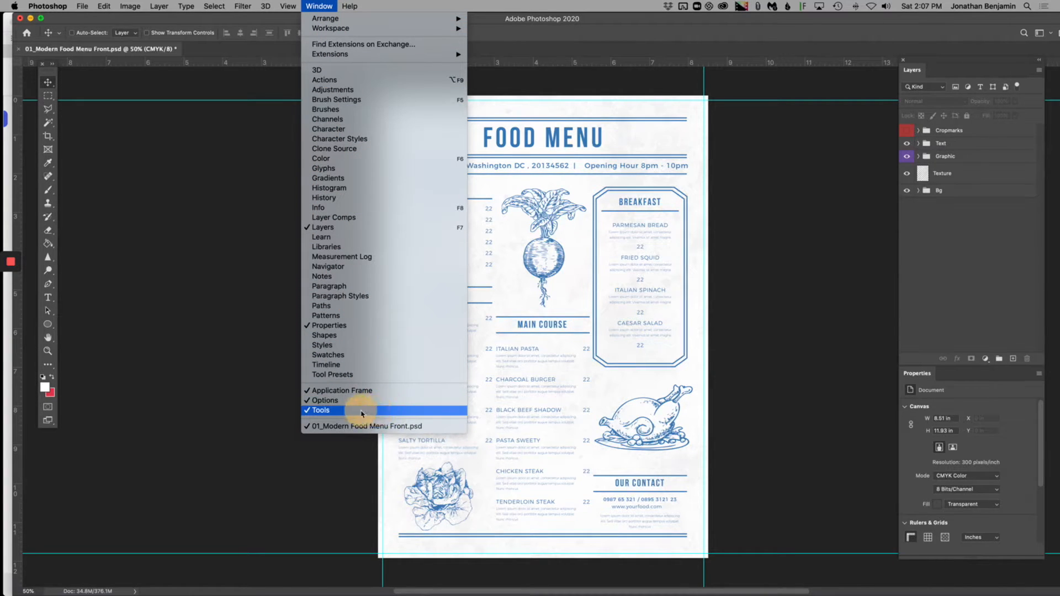
pyautogui.click(453, 6)
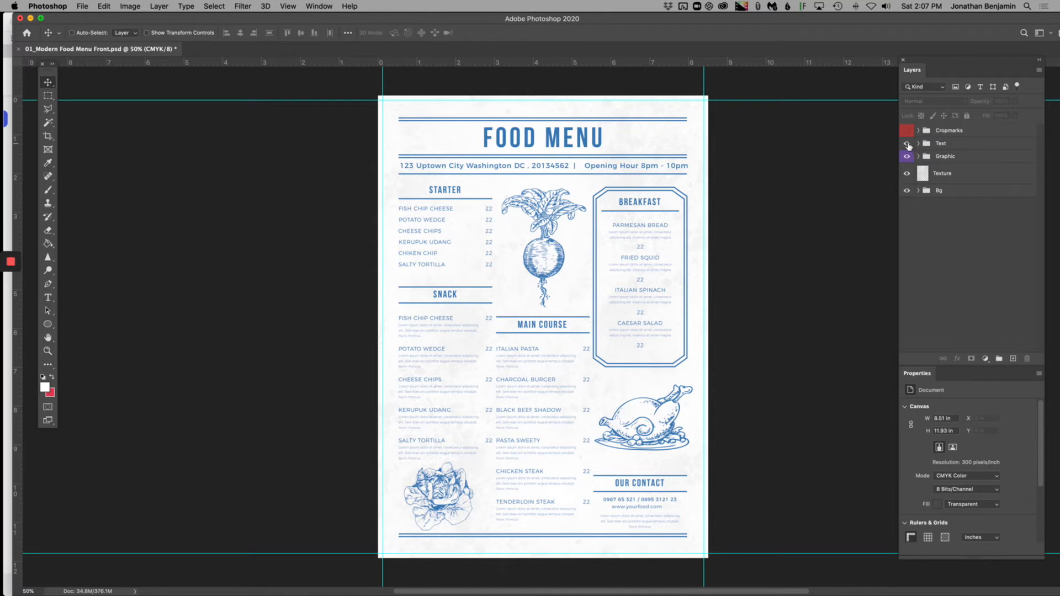
# Step: Hide and show the Text layer group again, and expand it to list its text layers
pyautogui.click(907, 145)
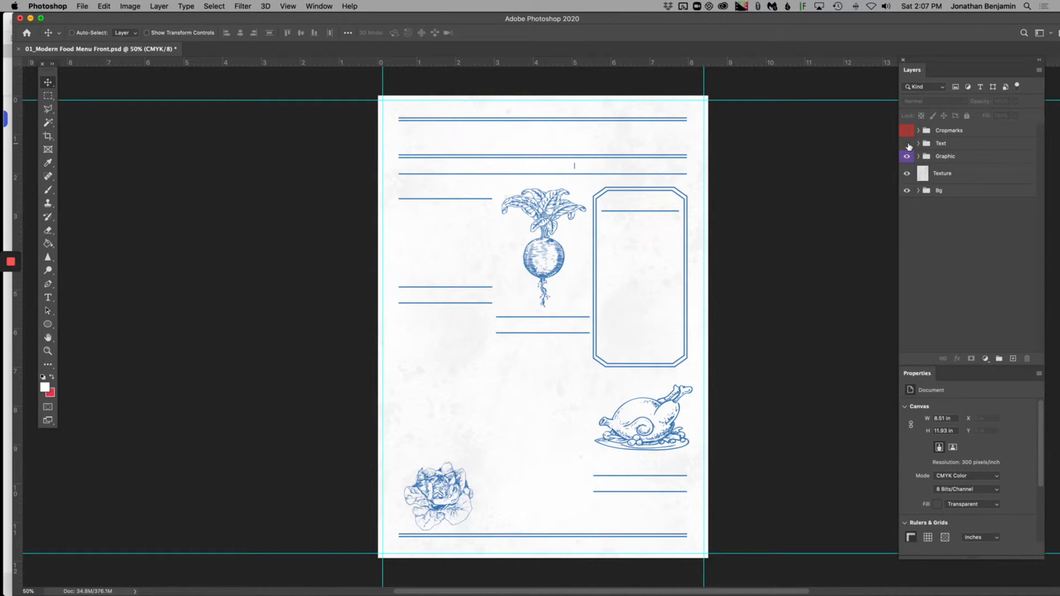
pyautogui.click(907, 144)
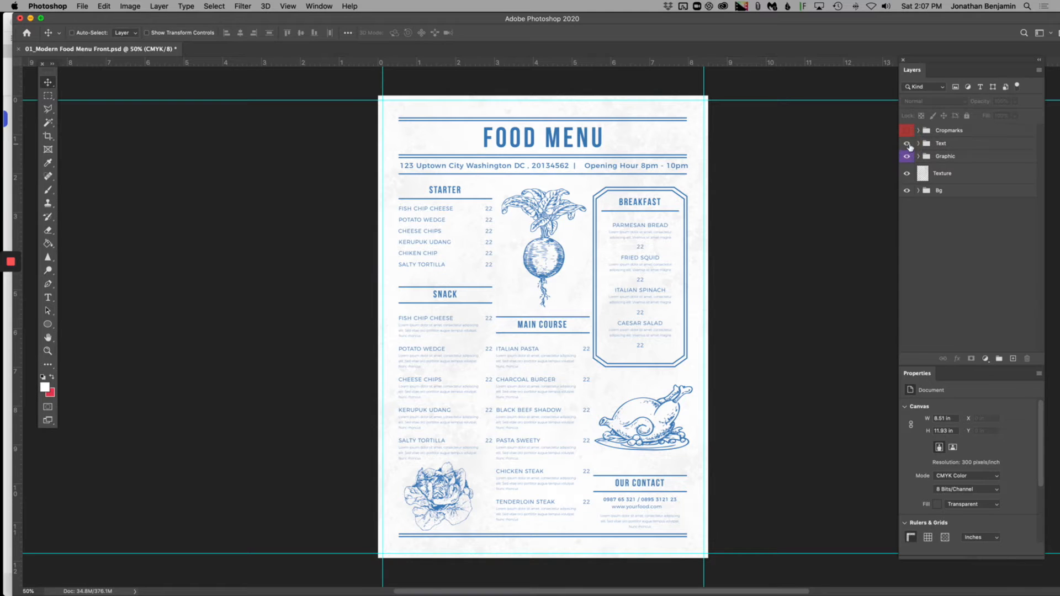
pyautogui.click(918, 145)
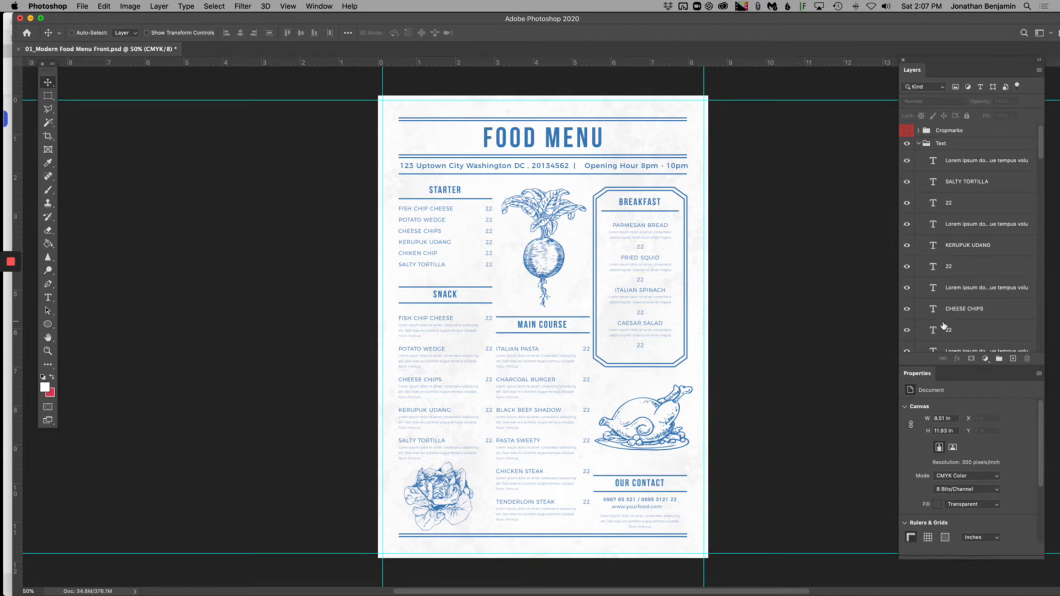
# Step: Select the uppermost lorem ipsum layer in the Text group and toggle its visibility off and on
pyautogui.click(954, 162)
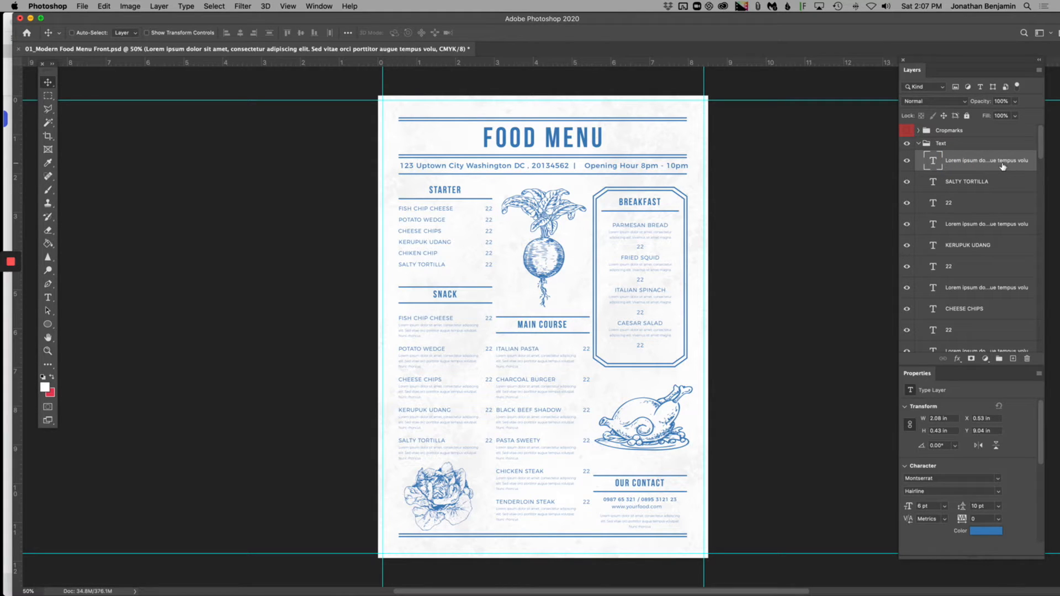
pyautogui.click(905, 161)
pyautogui.click(907, 161)
pyautogui.click(906, 161)
pyautogui.click(907, 161)
# Step: Choose the Horizontal Type tool and select the whole FOOD MENU title for text editing
pyautogui.click(47, 298)
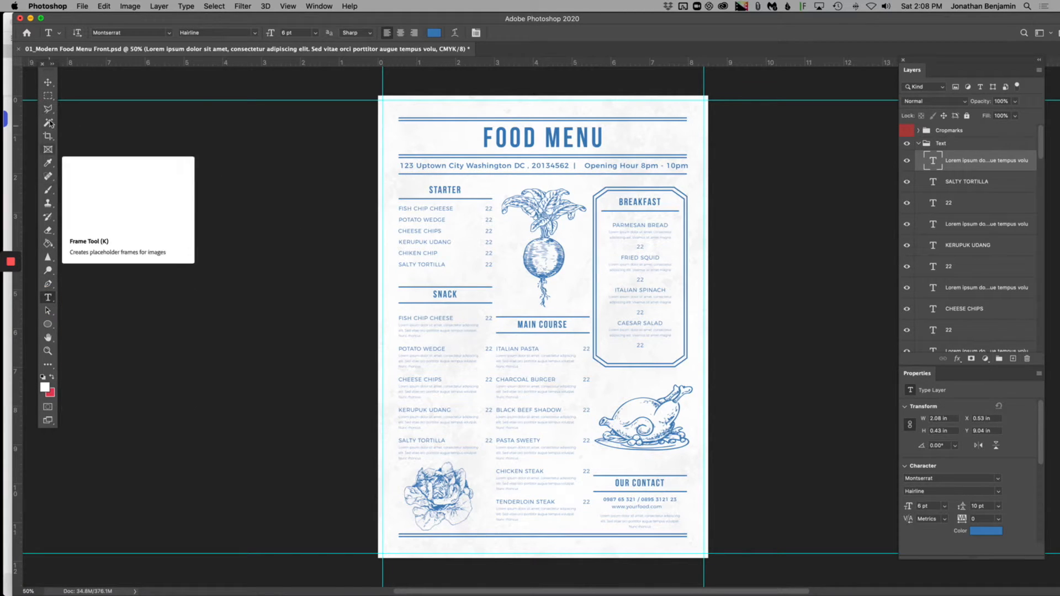
pyautogui.click(49, 299)
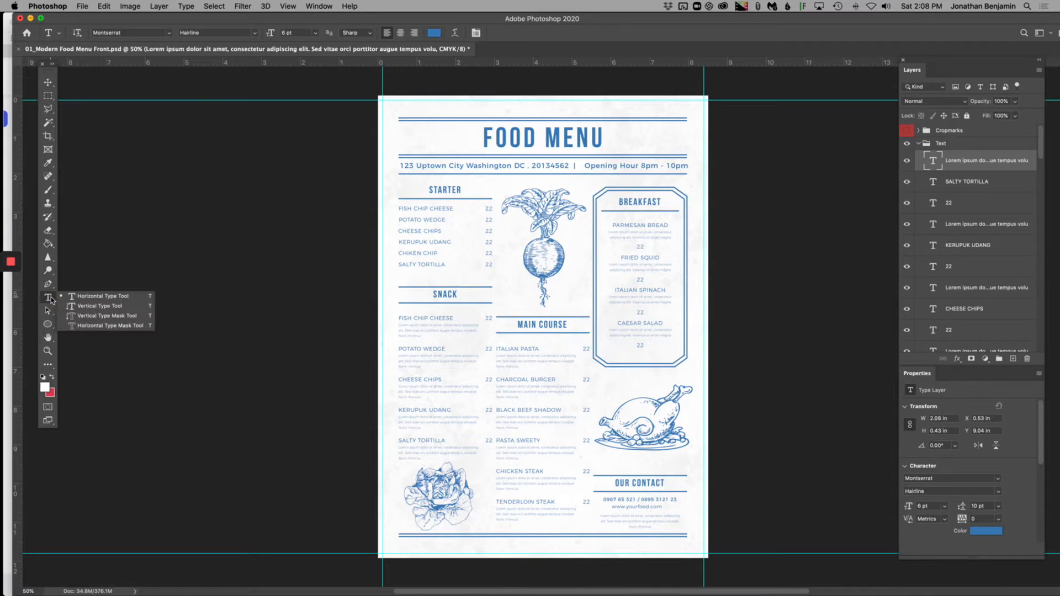
pyautogui.click(49, 300)
pyautogui.click(49, 302)
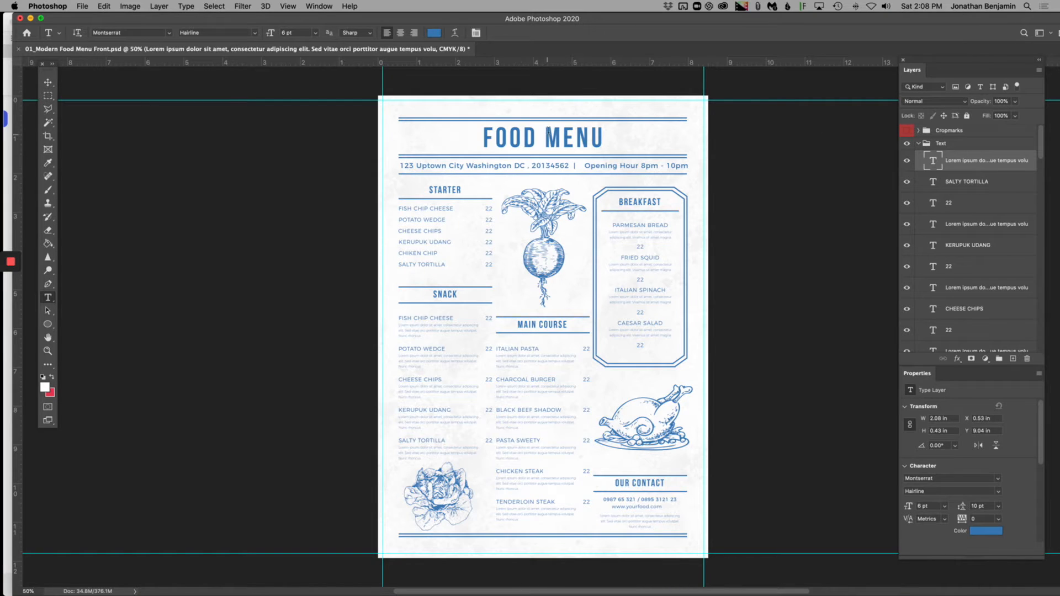
pyautogui.click(519, 135)
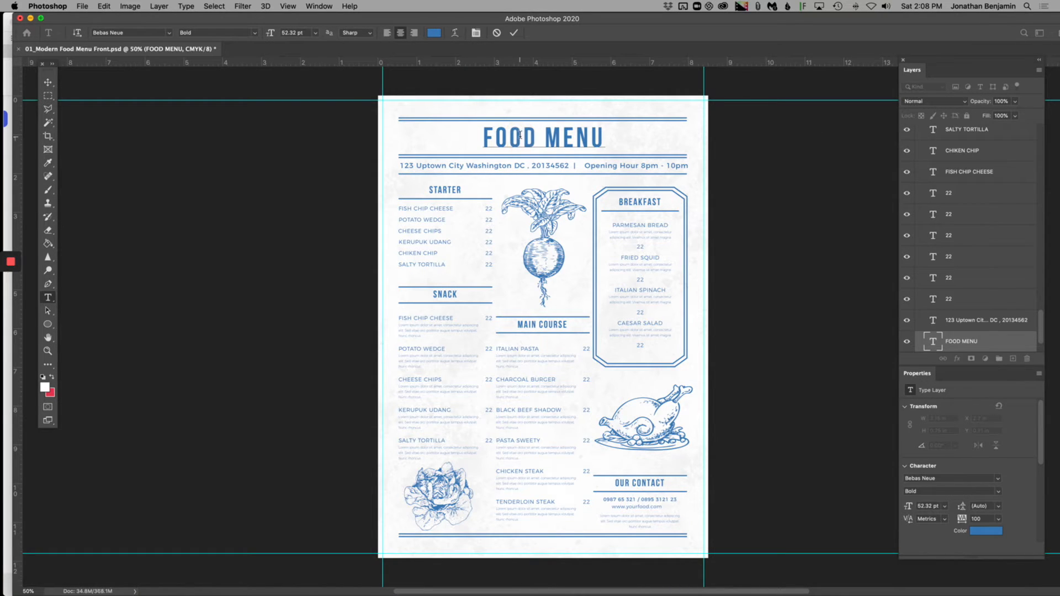
pyautogui.doubleClick(519, 136)
pyautogui.moveTo(519, 135); pyautogui.dragTo(580, 133)
pyautogui.click(581, 133)
pyautogui.tripleClick(525, 137)
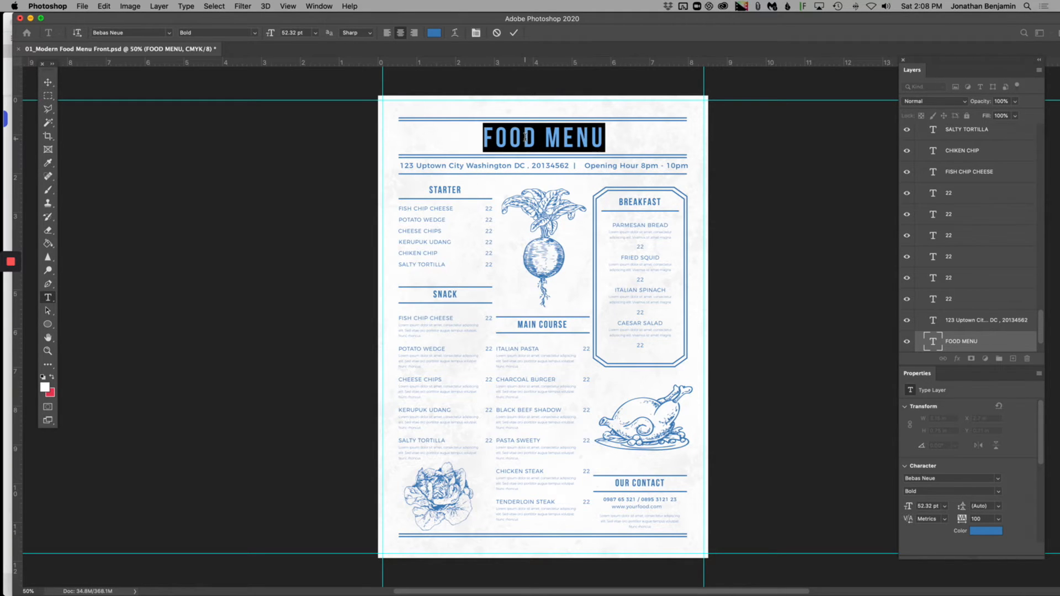
pyautogui.rightClick(525, 137)
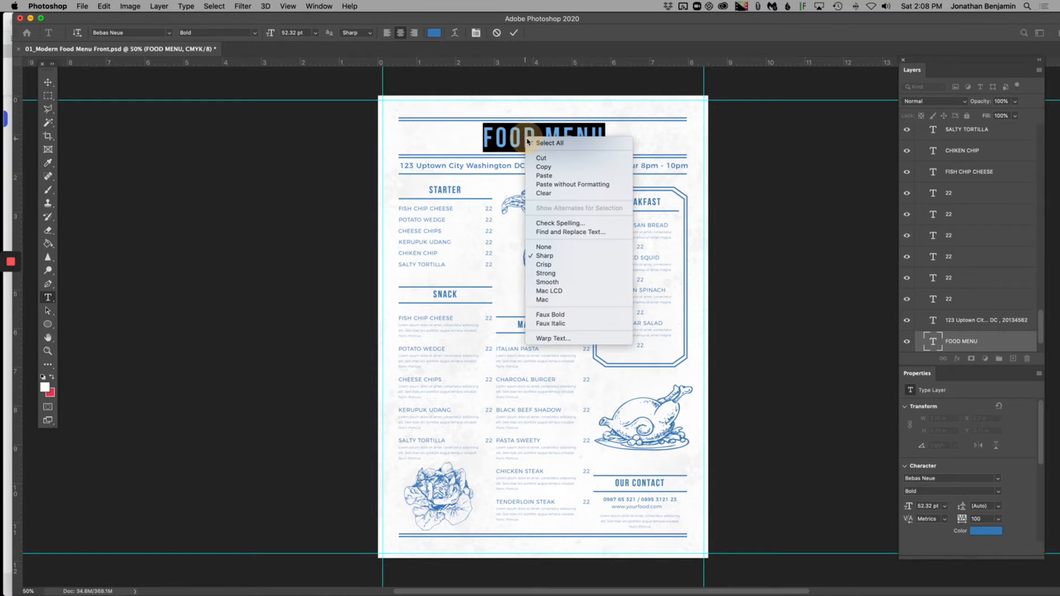
pyautogui.press('Escape')
# Step: Change the FOOD MENU title to read ROMANOS MENU and commit the text edit
pyautogui.click(495, 142)
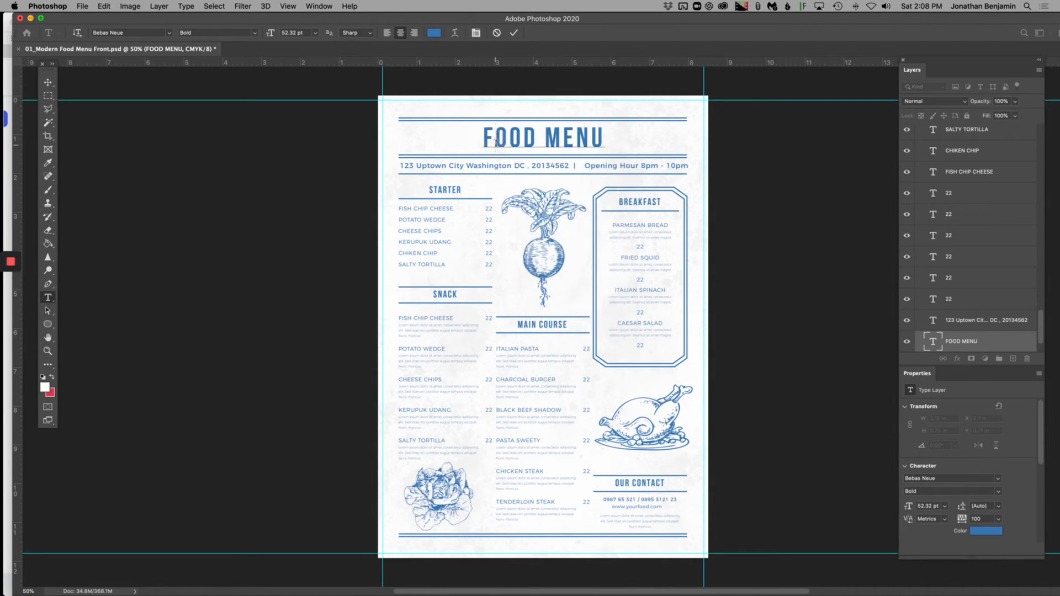
pyautogui.write('ROMANOS')
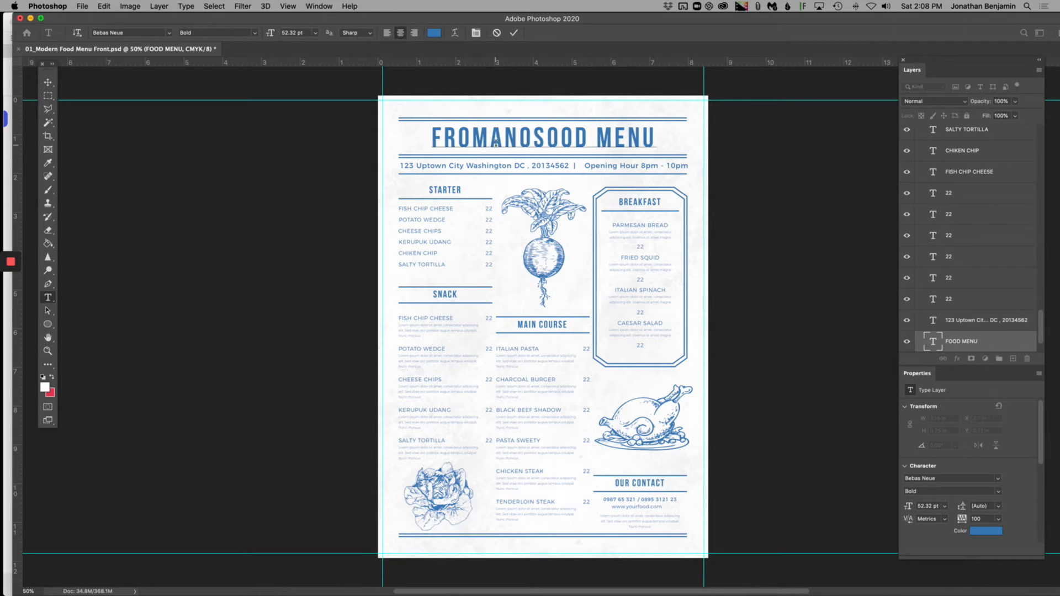
pyautogui.write(' MENU')
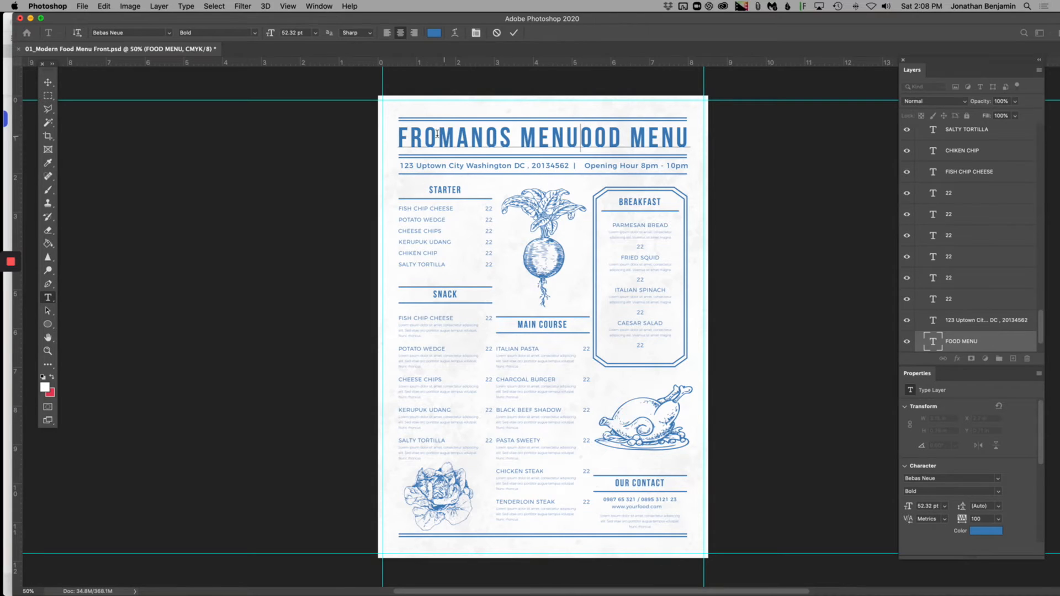
pyautogui.moveTo(408, 133); pyautogui.dragTo(397, 134)
pyautogui.press('BackSpace')
pyautogui.click(572, 134)
pyautogui.moveTo(573, 134); pyautogui.dragTo(675, 135)
pyautogui.press('BackSpace')
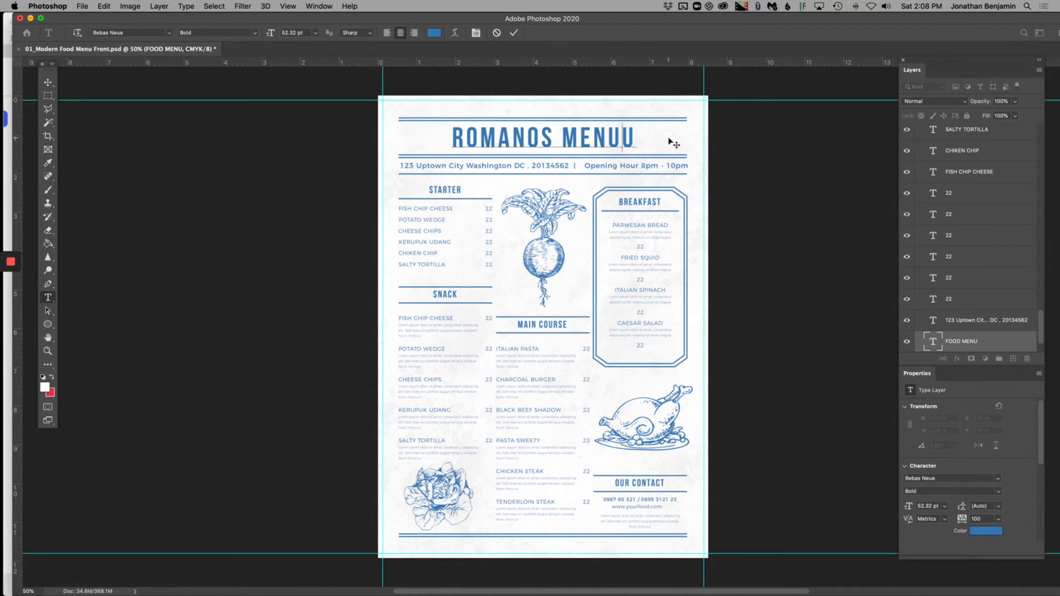
pyautogui.press('BackSpace')
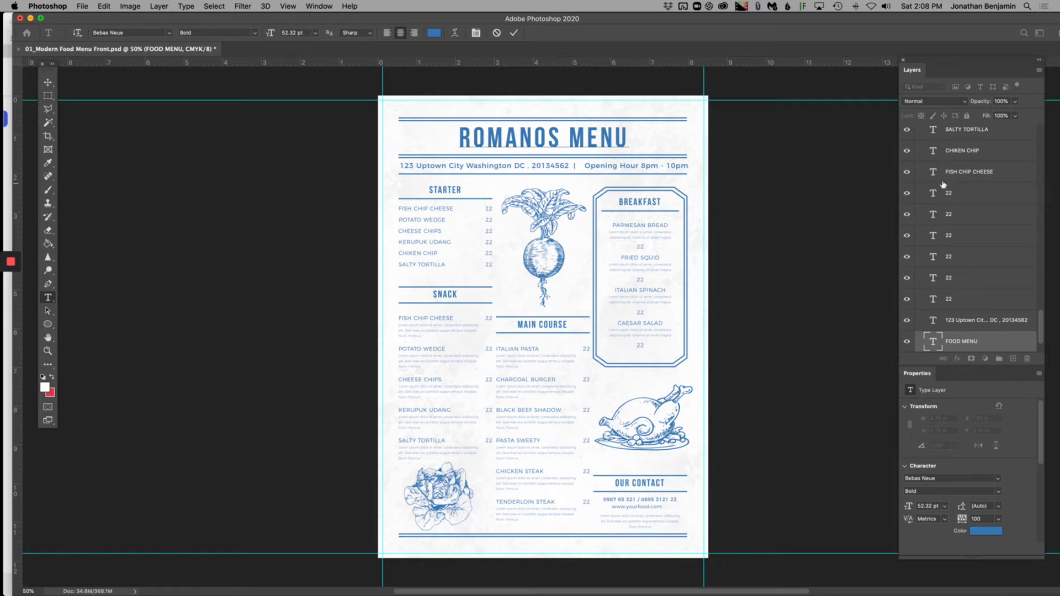
pyautogui.click(957, 170)
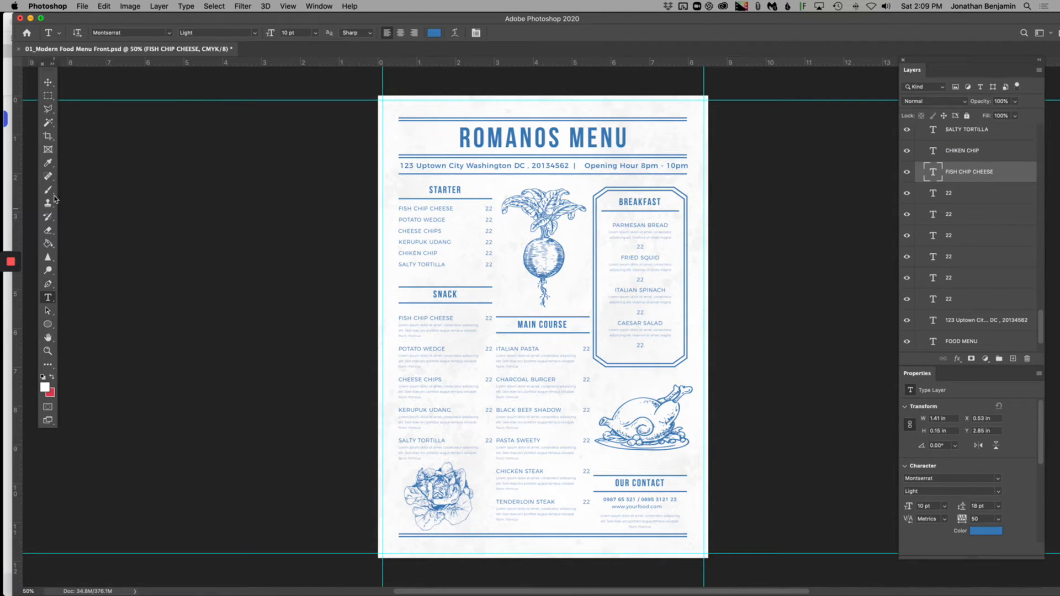
# Step: Replace ROMANOS in the title with MY RESTAURANT and commit it by selecting the uppermost lorem ipsum layer
pyautogui.click(49, 77)
pyautogui.scroll(5, 962, 154)
pyautogui.hscroll(2, 437, 132)
pyautogui.scroll(3, 437, 133)
pyautogui.scroll(-4, 491, 150)
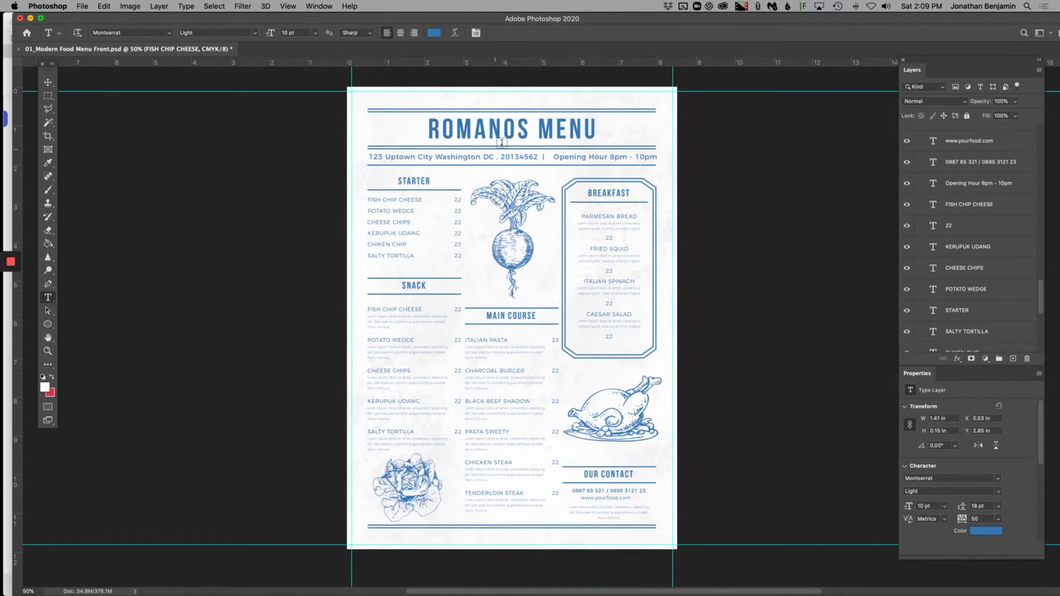
pyautogui.moveTo(530, 128); pyautogui.dragTo(427, 130)
pyautogui.write('MY')
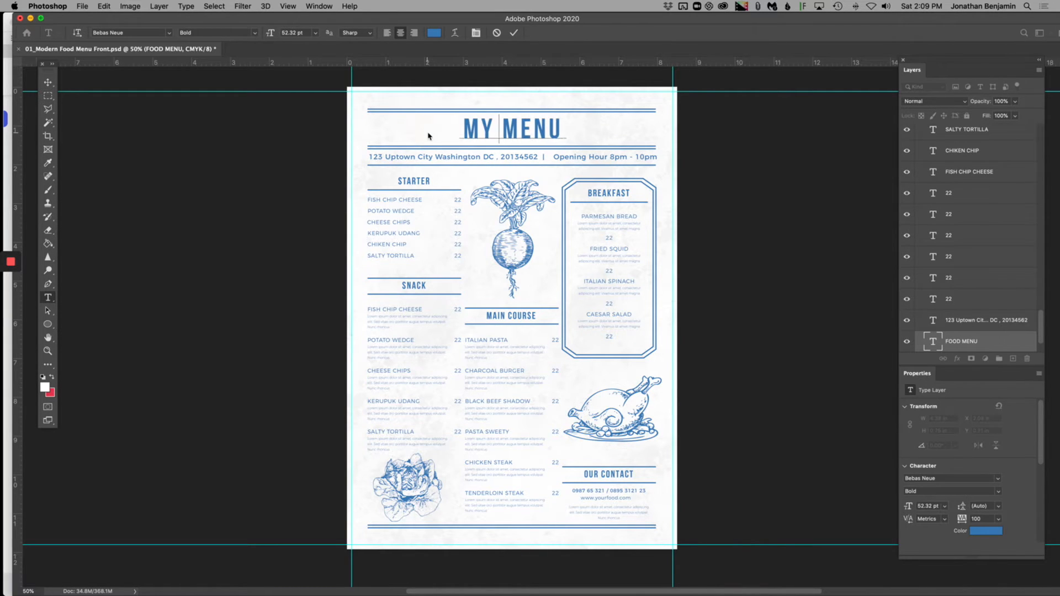
pyautogui.write(' RES')
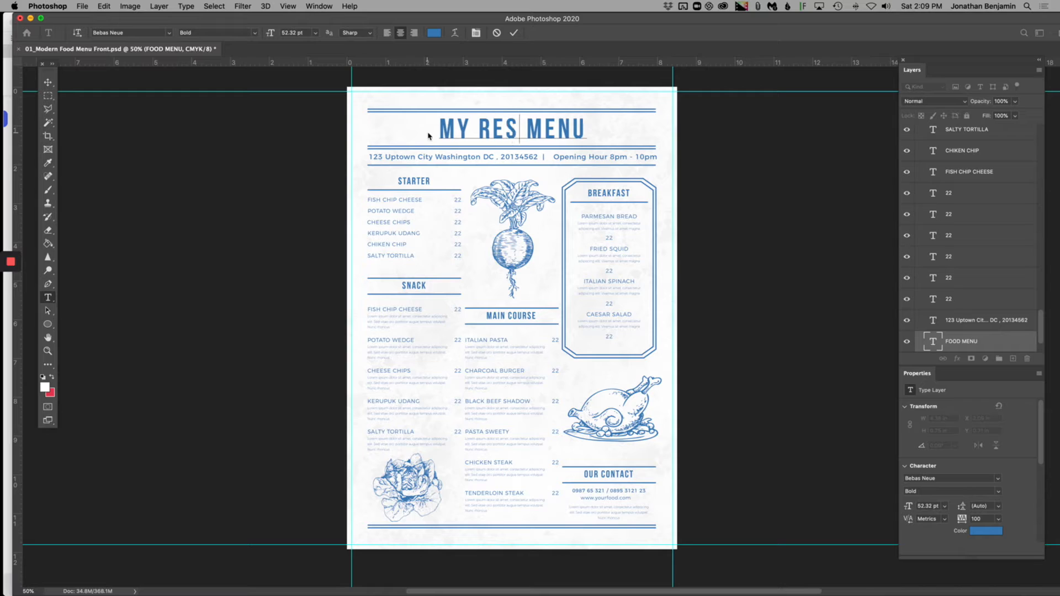
pyautogui.write('TAU')
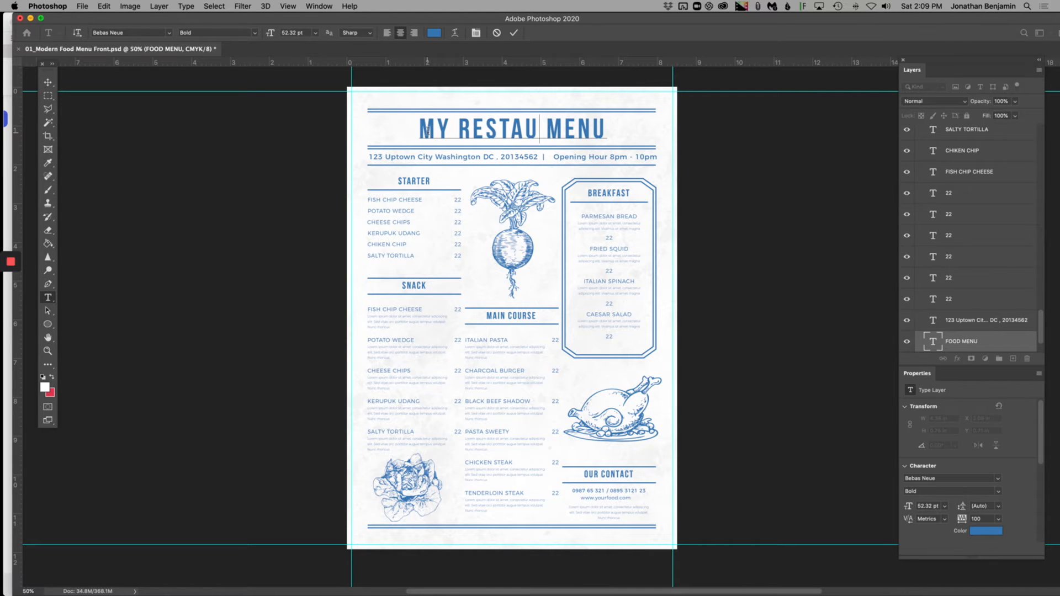
pyautogui.write('RANT')
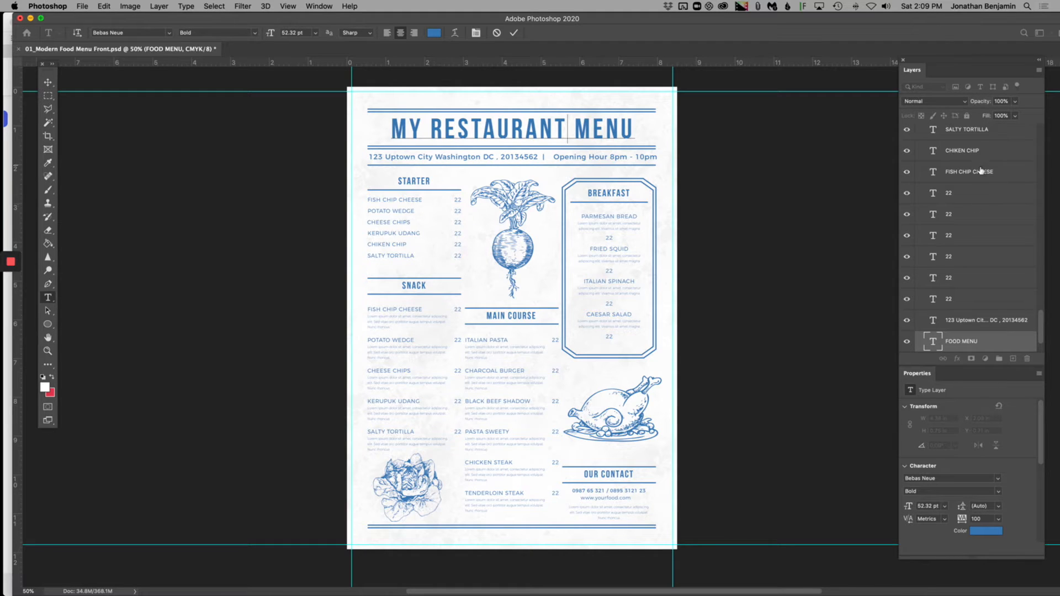
pyautogui.scroll(8, 982, 210)
pyautogui.scroll(10, 1009, 309)
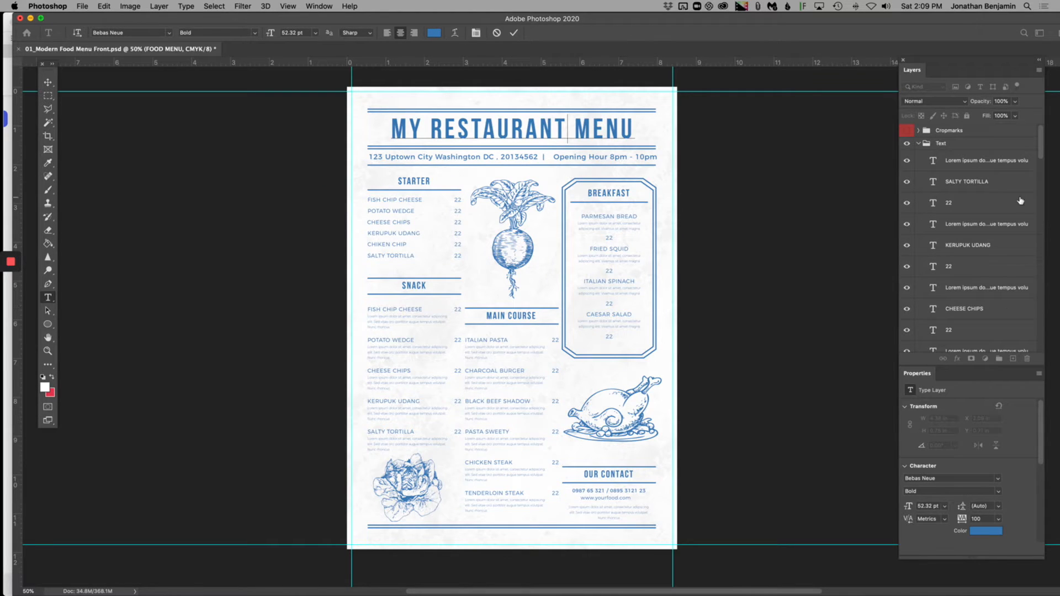
pyautogui.click(966, 182)
pyautogui.click(963, 167)
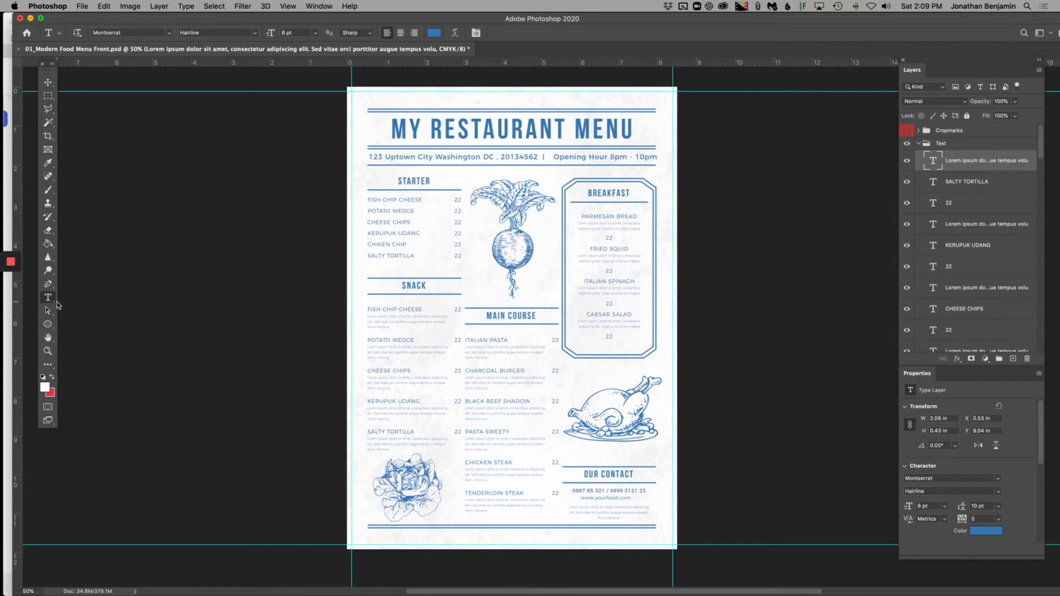
# Step: Try inserting filler characters into the address line below the title, delete them again, and place the text cursor within the line
pyautogui.click(415, 157)
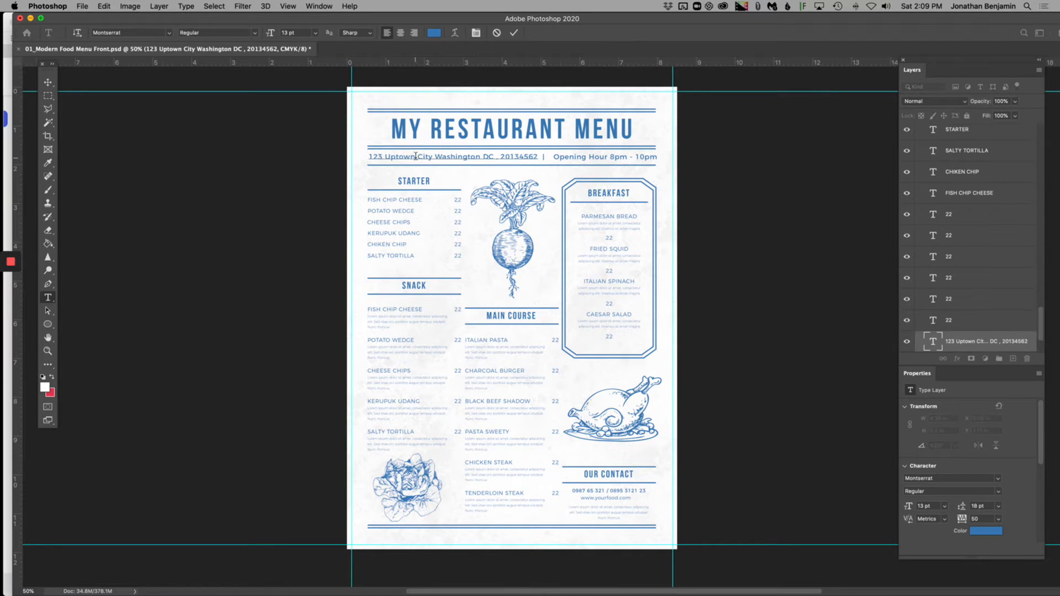
pyautogui.write('hedgehfdhfdghfdghdf')
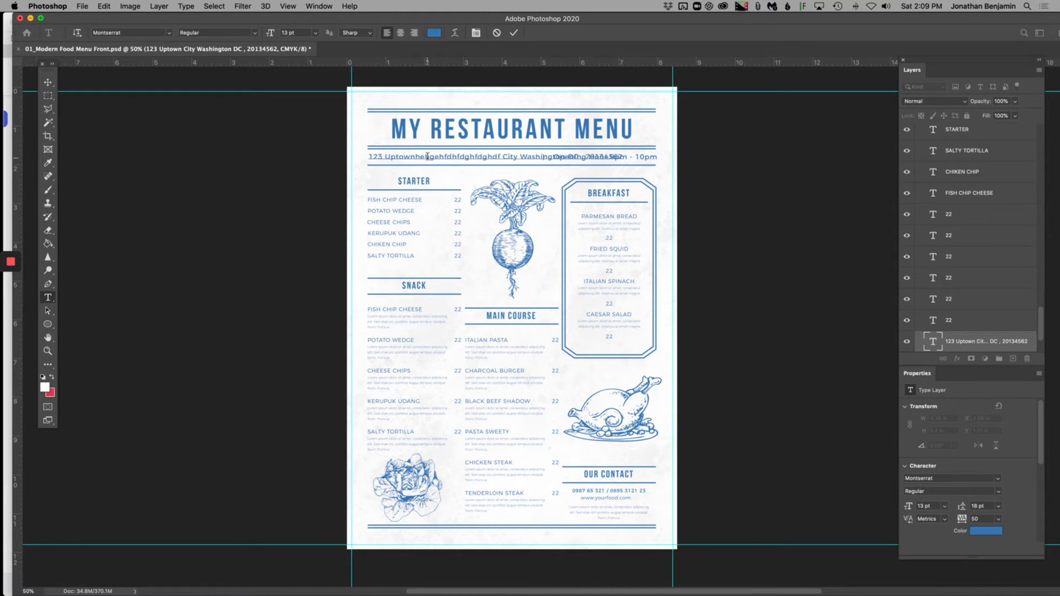
pyautogui.press('BackSpace')
pyautogui.press('BackSpace')
pyautogui.press('BackSpace')
pyautogui.press('BackSpace')
pyautogui.press('BackSpace')
pyautogui.press('BackSpace')
pyautogui.press('BackSpace')
pyautogui.press('BackSpace')
pyautogui.press('BackSpace')
pyautogui.press('BackSpace')
pyautogui.press('BackSpace')
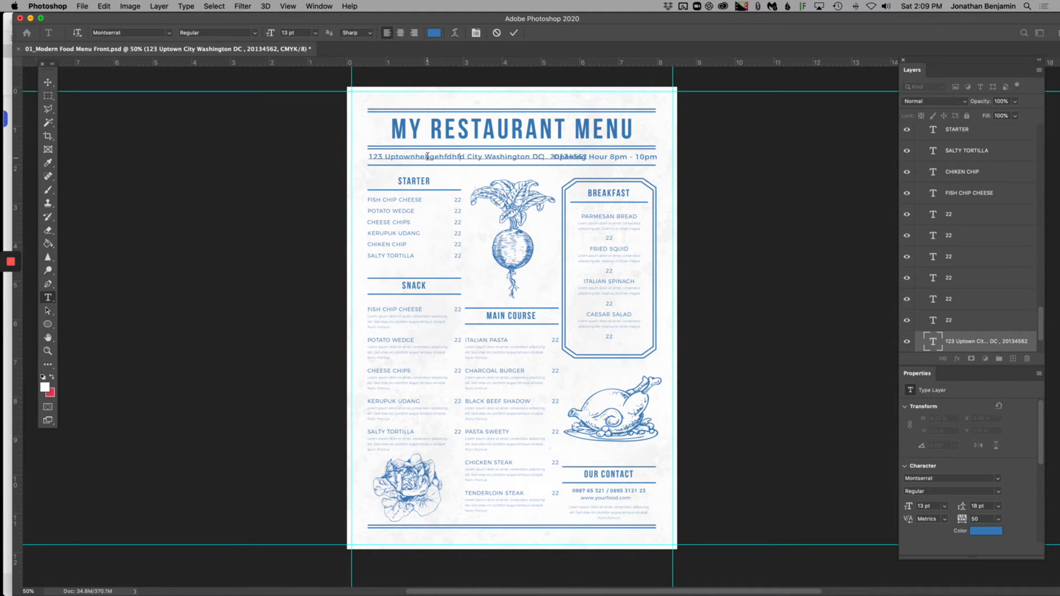
pyautogui.press('BackSpace')
pyautogui.press('BackSpace')
pyautogui.press('BackSpace')
pyautogui.press('BackSpace')
pyautogui.press('BackSpace')
pyautogui.press('BackSpace')
pyautogui.press('BackSpace')
pyautogui.press('BackSpace')
pyautogui.press('BackSpace')
pyautogui.press('BackSpace')
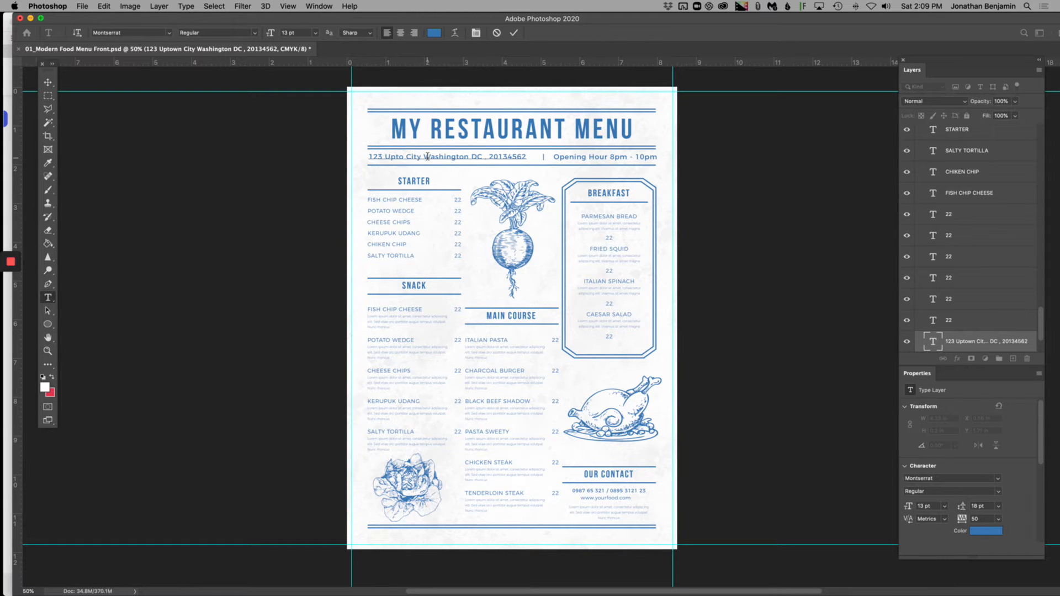
pyautogui.doubleClick(426, 157)
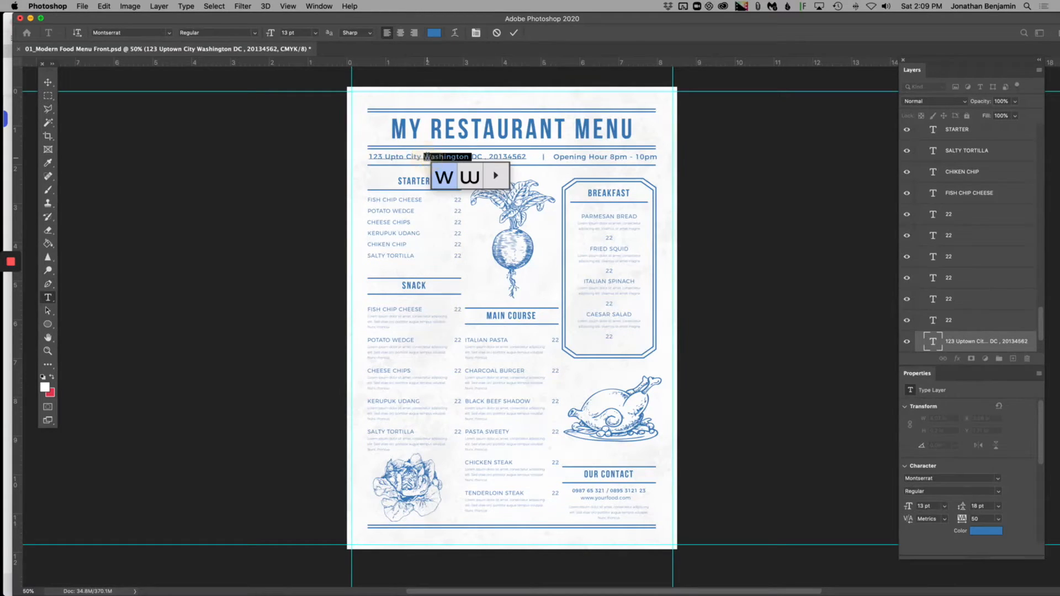
pyautogui.click(415, 158)
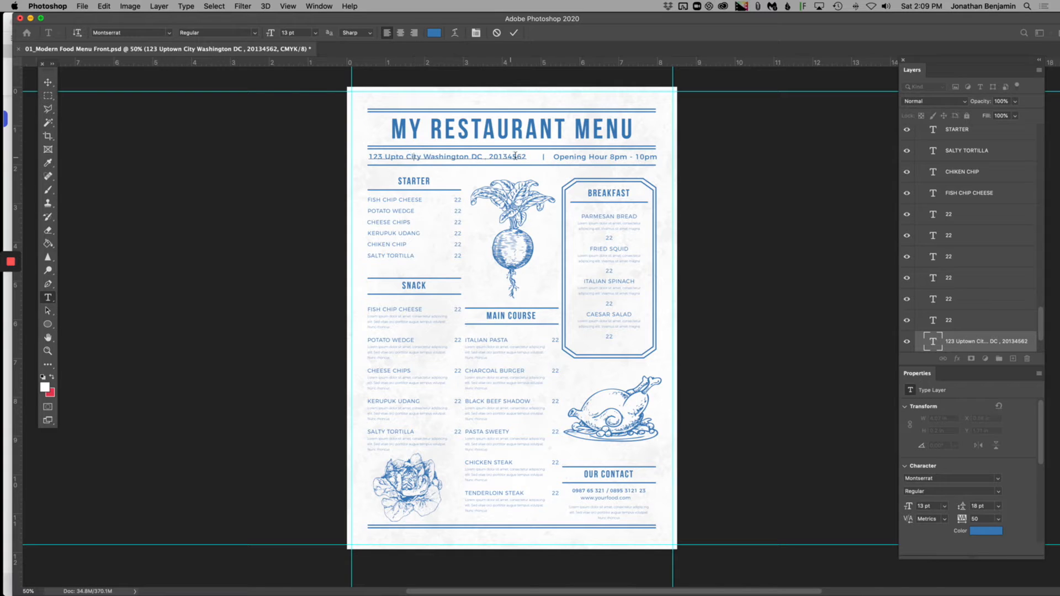
# Step: Select the whole address line below the title, browse the available font families, and keep Montserrat
pyautogui.moveTo(526, 156); pyautogui.dragTo(362, 158)
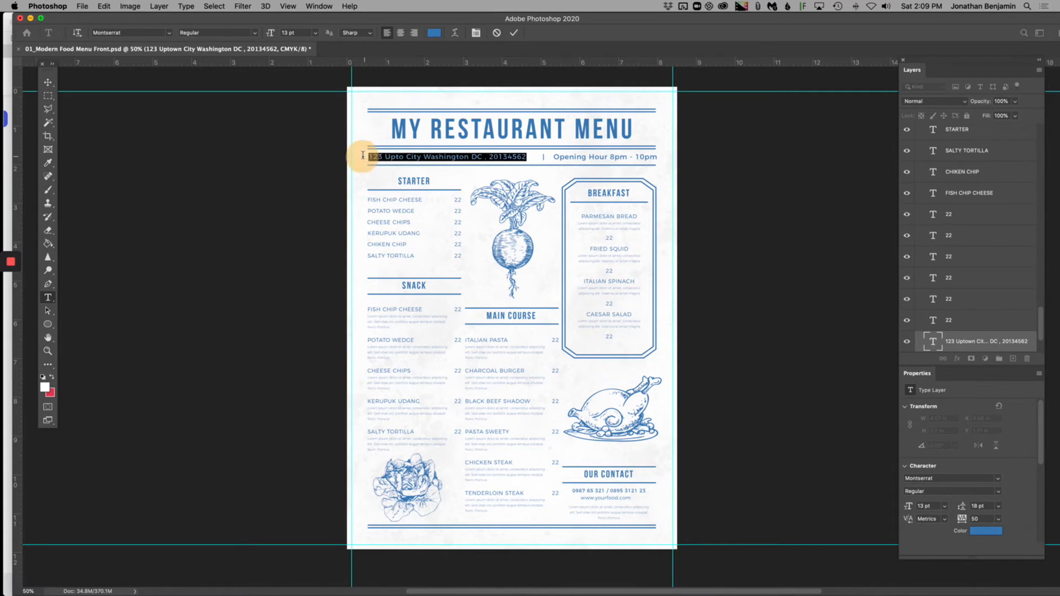
pyautogui.click(170, 34)
pyautogui.scroll(-2, 174, 102)
pyautogui.scroll(-15, 173, 174)
pyautogui.scroll(15, 174, 176)
pyautogui.scroll(5, 175, 54)
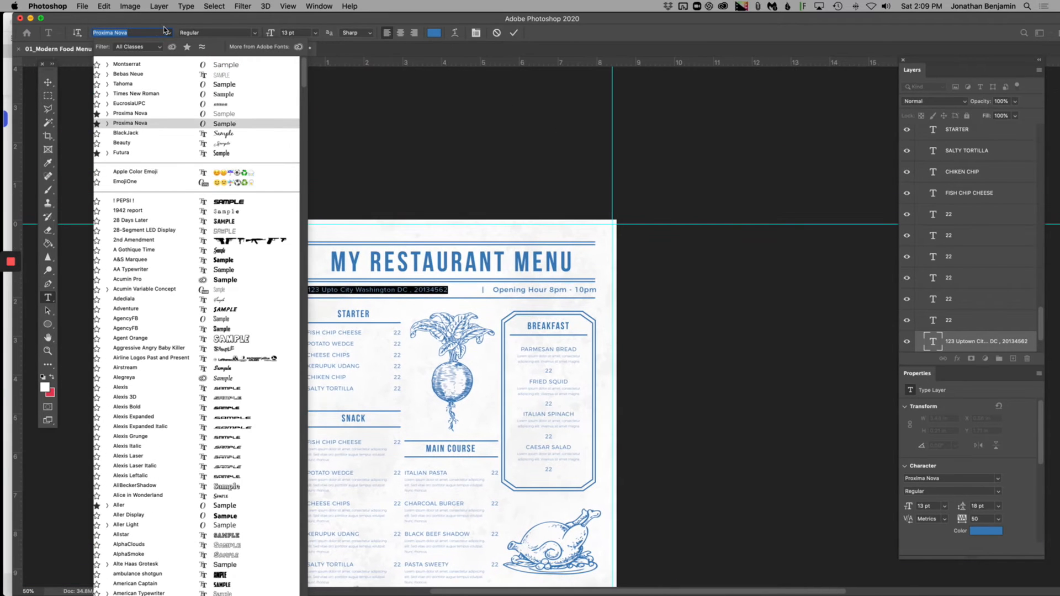
pyautogui.scroll(6, 167, 32)
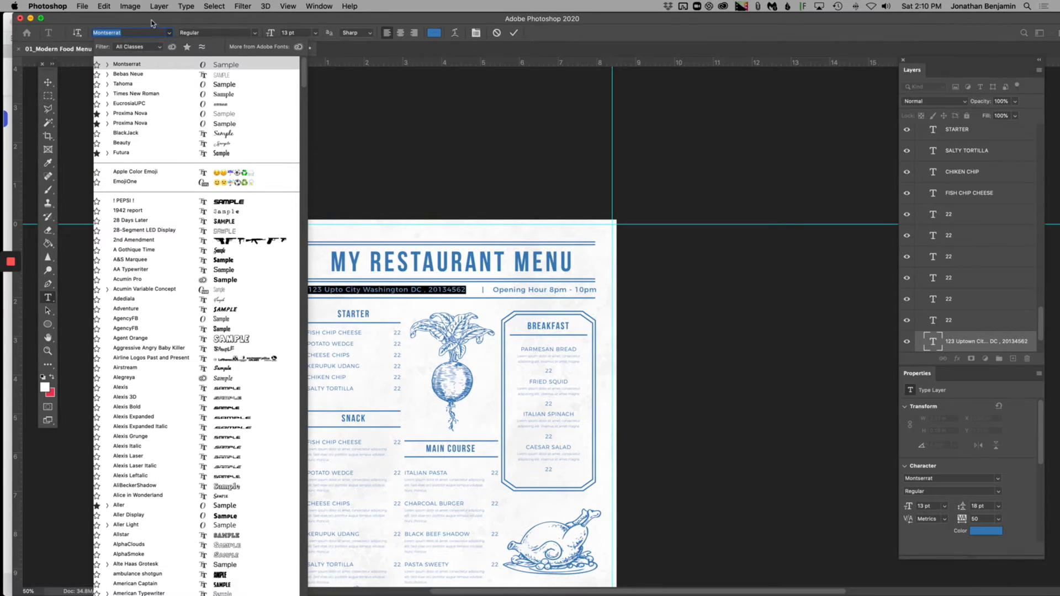
pyautogui.click(244, 21)
# Step: Set the selected address line's font style to SemiBold and commit the text edit by switching to the Move tool
pyautogui.click(253, 32)
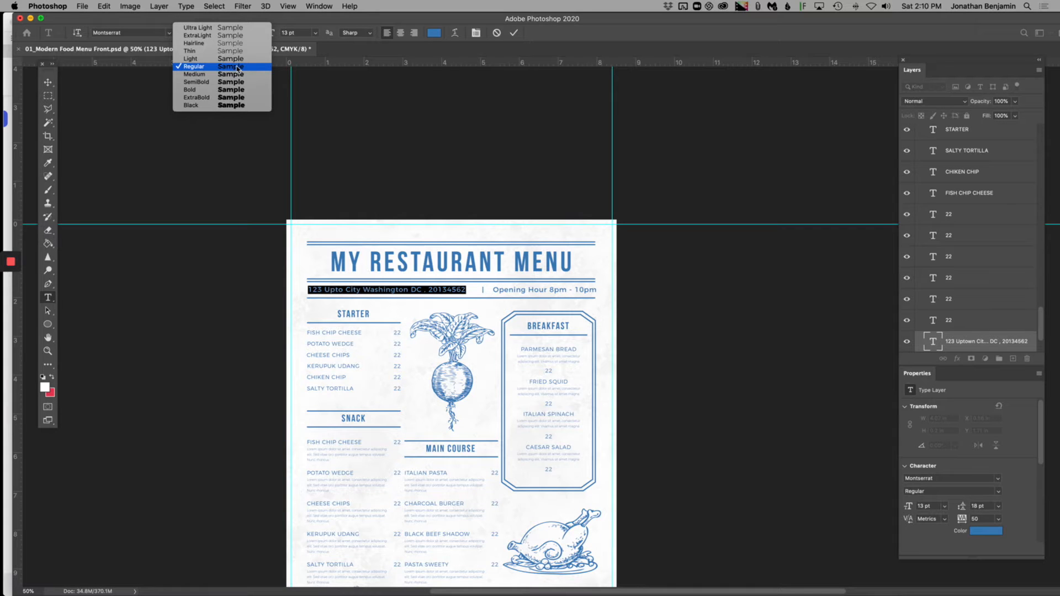
pyautogui.click(208, 82)
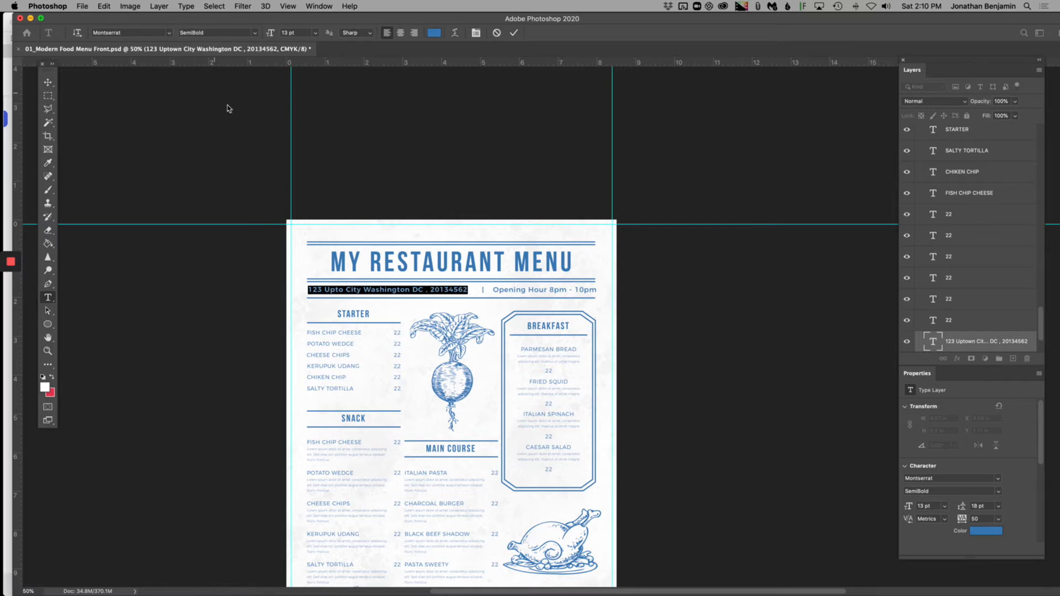
pyautogui.scroll(-3, 366, 288)
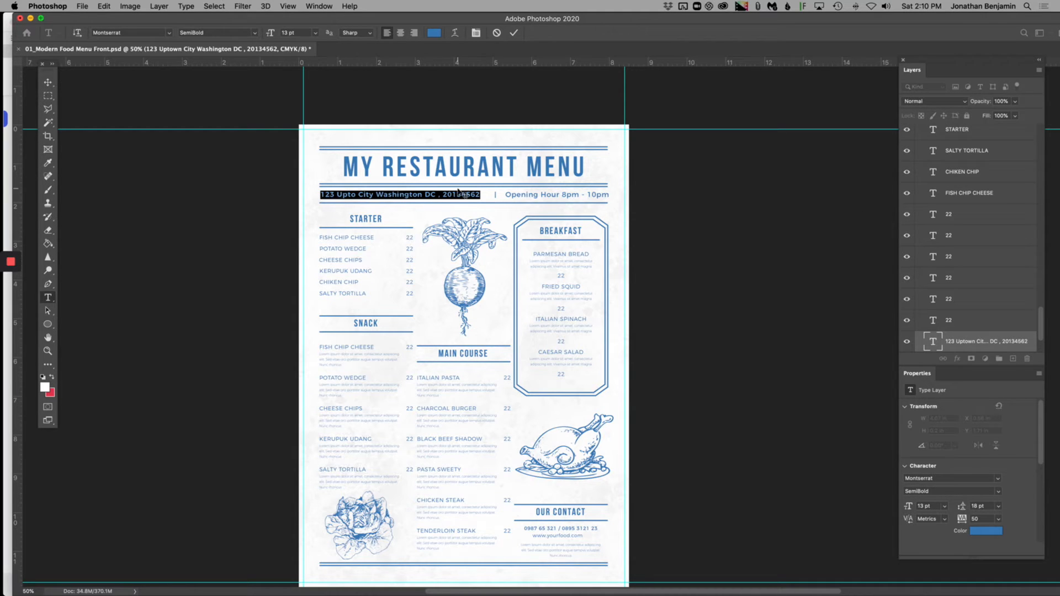
pyautogui.click(48, 82)
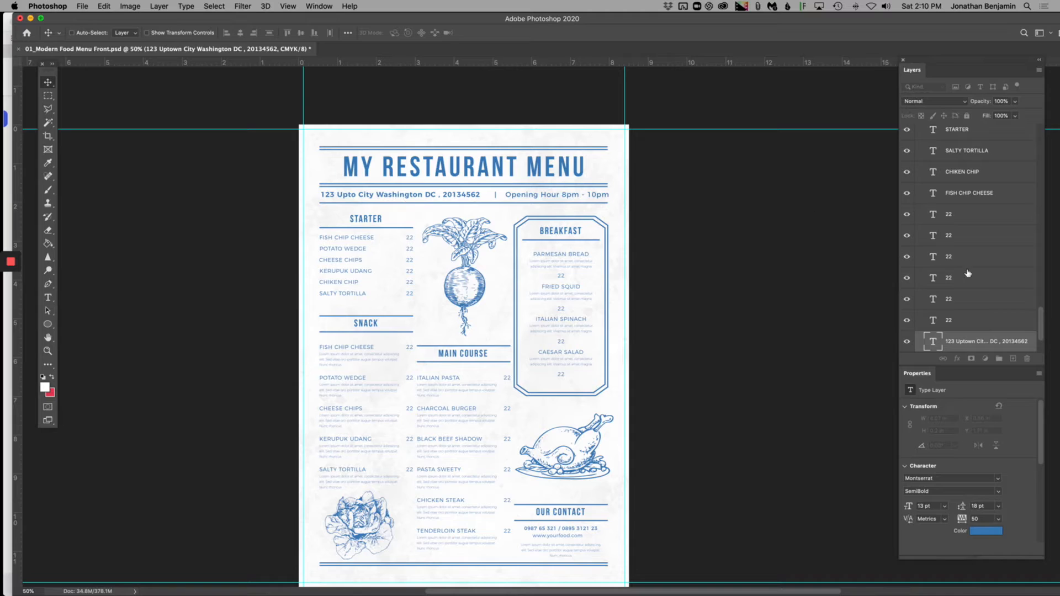
# Step: Select the address text layer and use Free Transform to scale it proportionally to about 96%
pyautogui.scroll(-3, 960, 273)
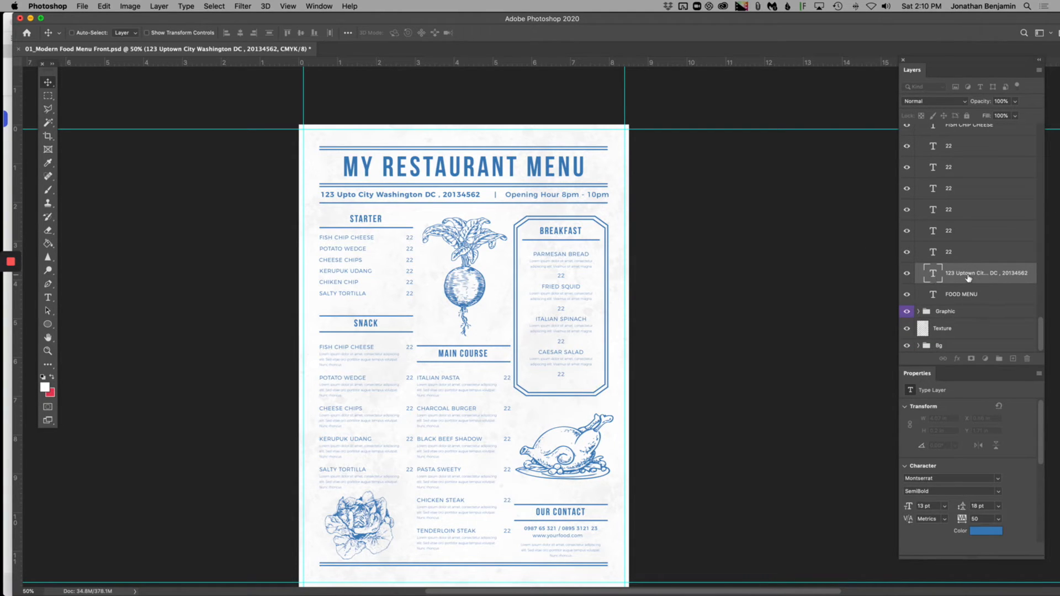
pyautogui.click(995, 255)
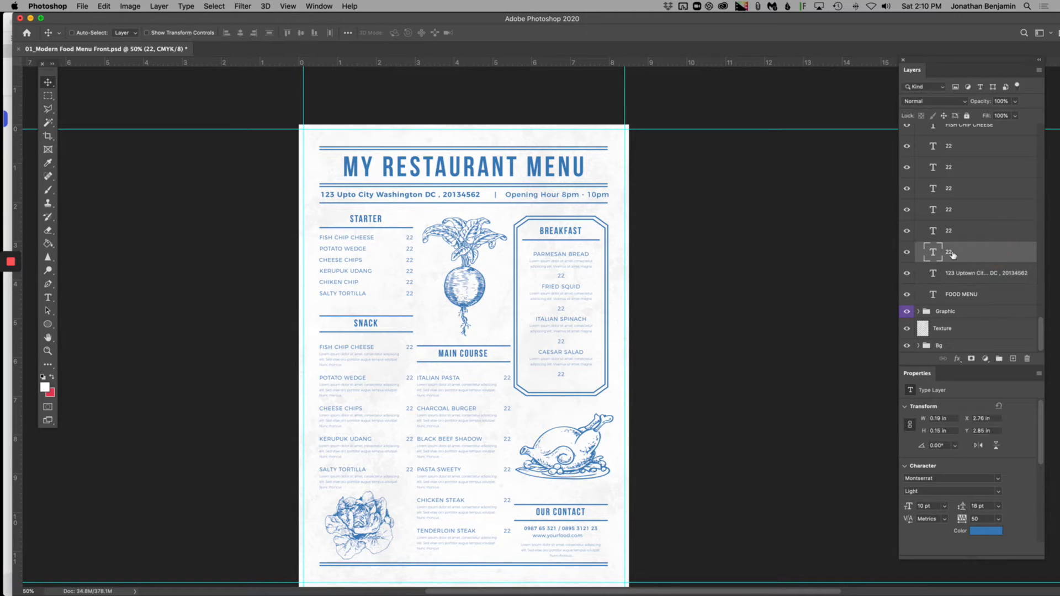
pyautogui.click(984, 273)
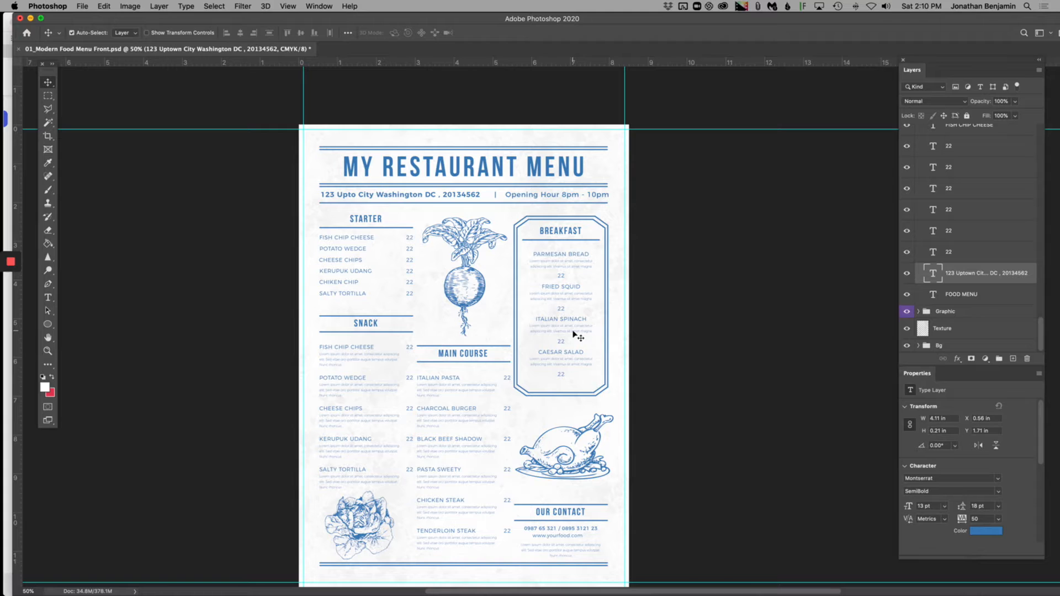
pyautogui.press('super+t')
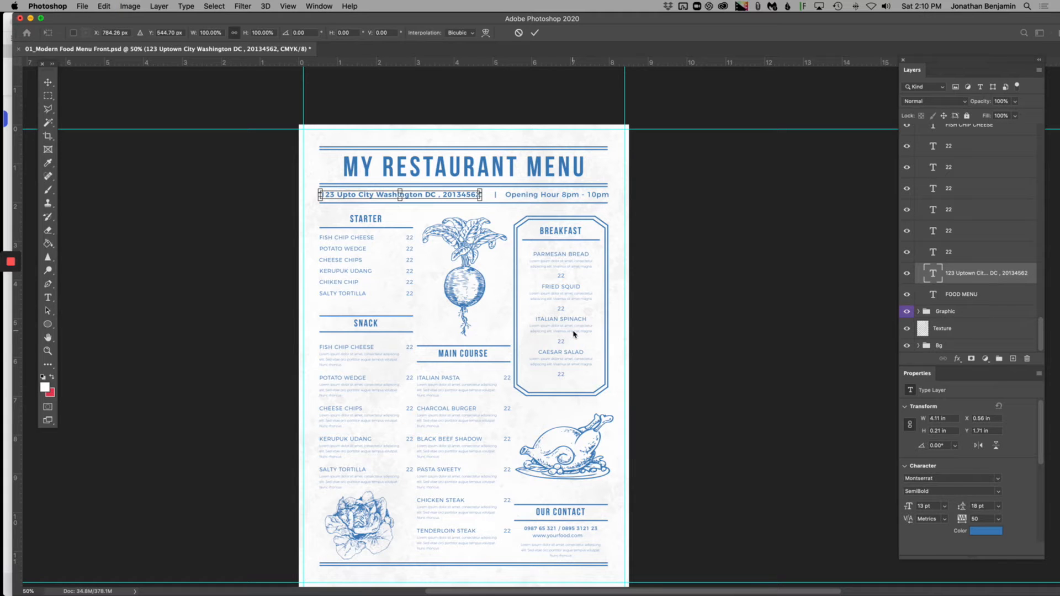
pyautogui.press('super+1')
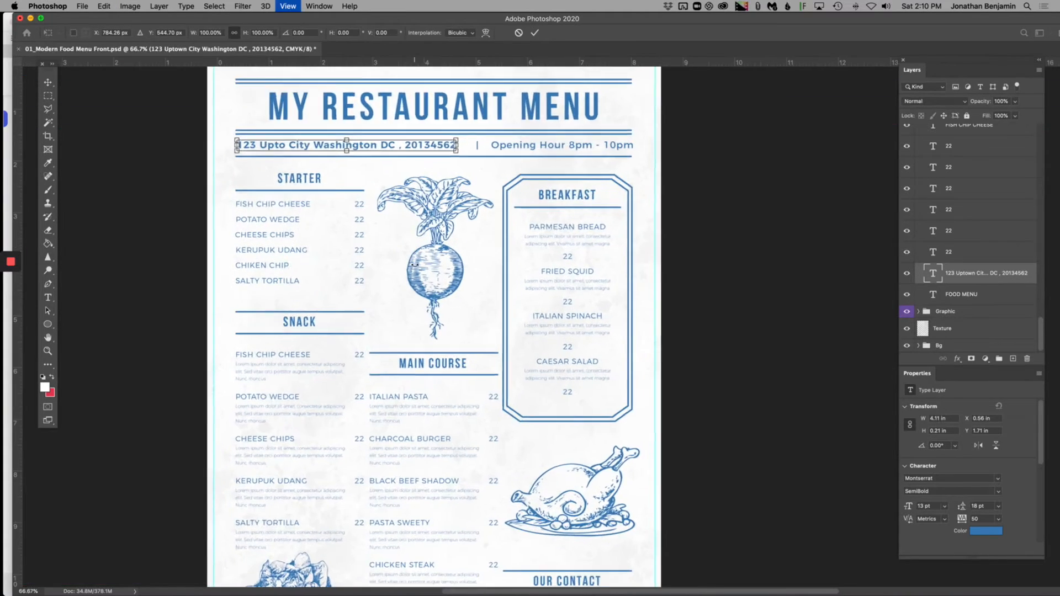
pyautogui.scroll(-3, 307, 364)
pyautogui.hscroll(-1, 308, 364)
pyautogui.scroll(6, 307, 364)
pyautogui.hscroll(-3, 307, 364)
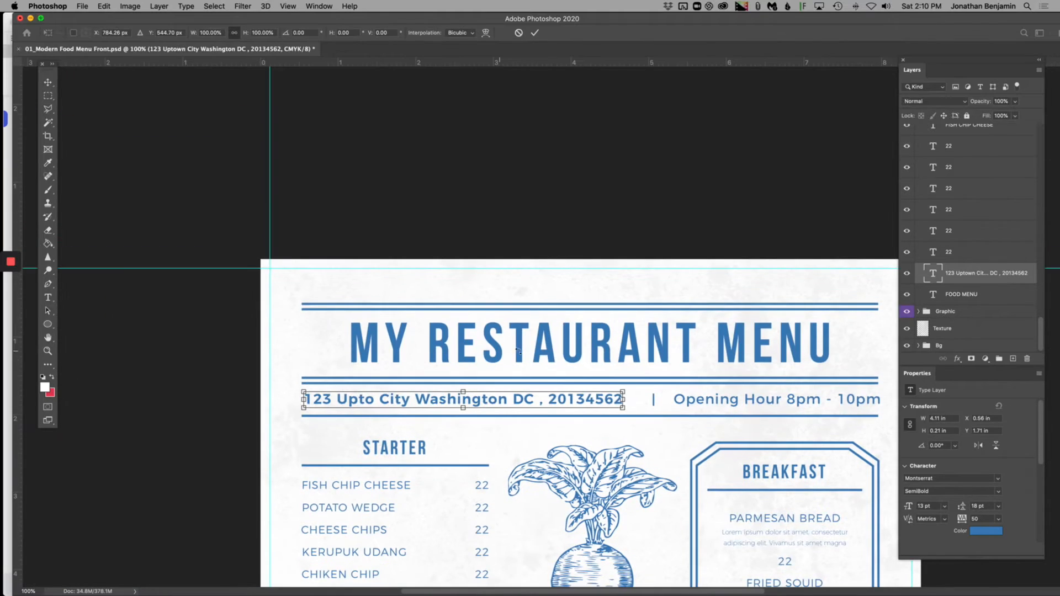
pyautogui.scroll(-3, 518, 350)
pyautogui.hscroll(1, 517, 350)
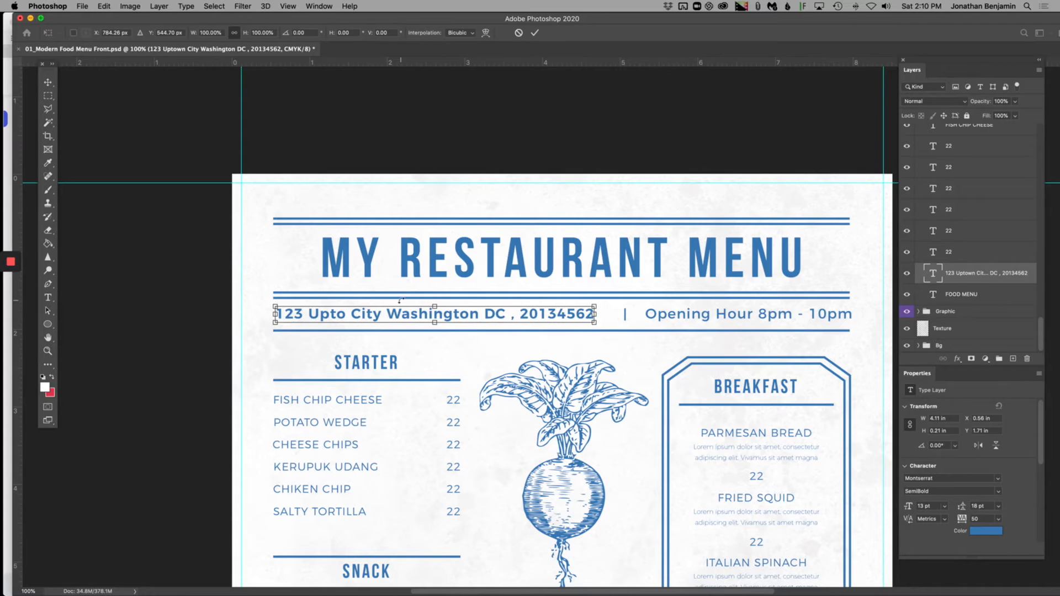
pyautogui.moveTo(596, 303); pyautogui.dragTo(583, 278)
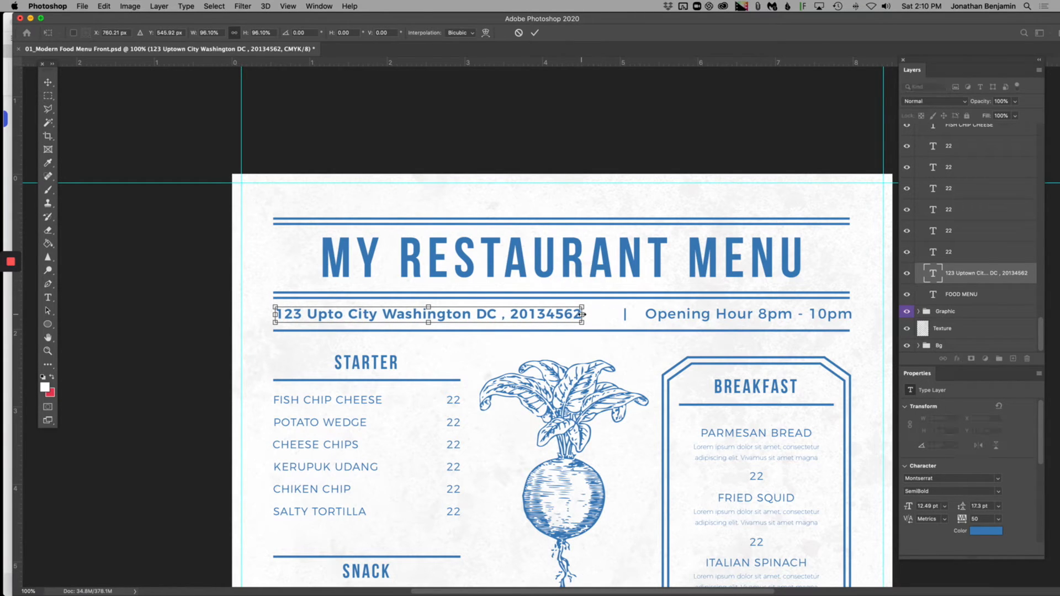
# Step: Narrow the address line to about 88% width, stretch it to about 121% height, and apply the transform
pyautogui.moveTo(583, 315); pyautogui.dragTo(559, 313)
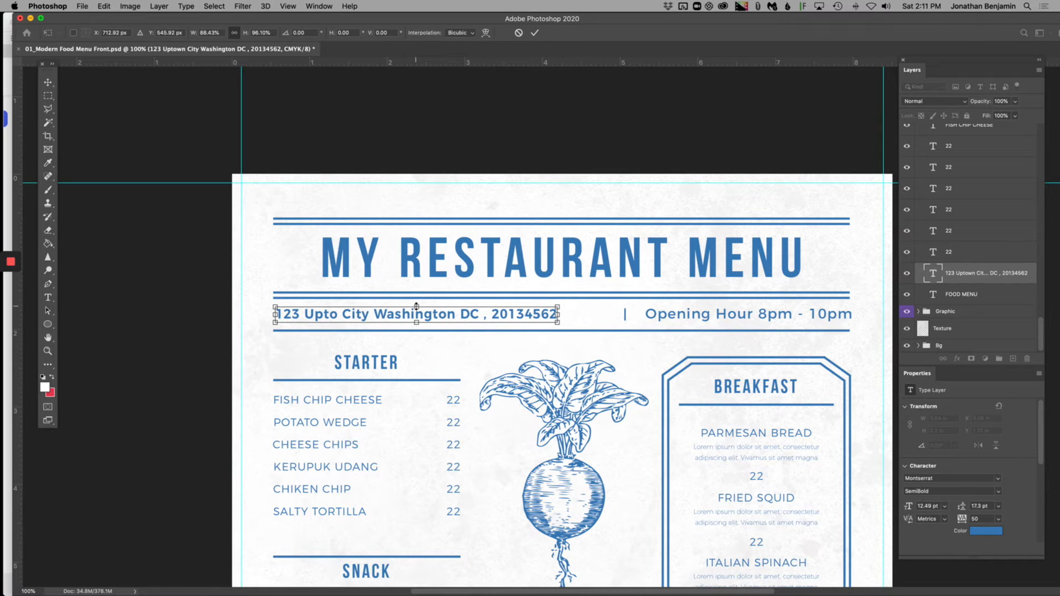
pyautogui.click(417, 306)
pyautogui.moveTo(416, 306)
pyautogui.mouseDown()
pyautogui.moveTo(421, 244)
pyautogui.moveTo(419, 303)
pyautogui.mouseUp()
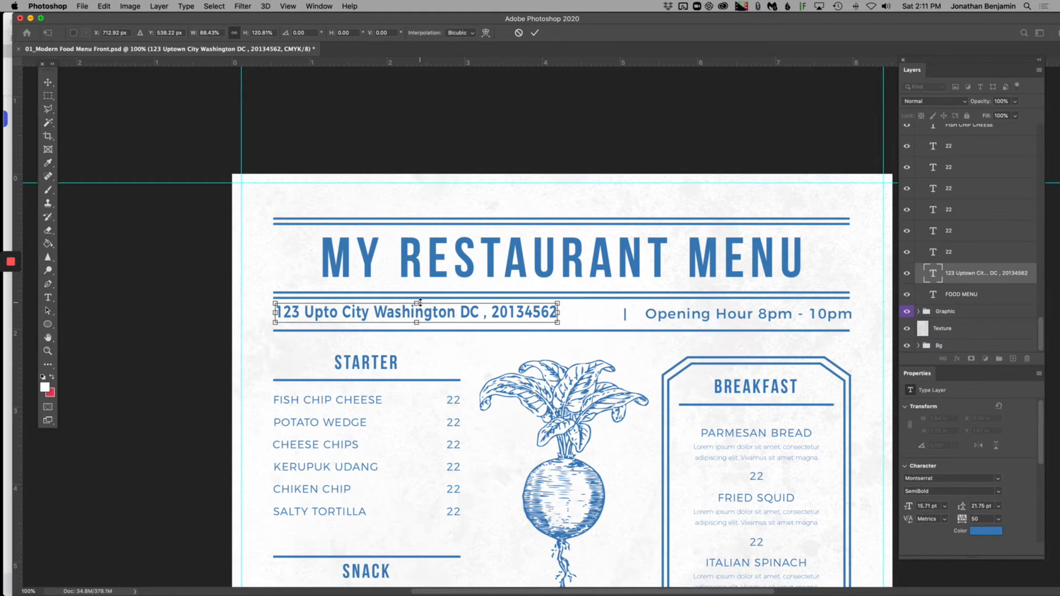
pyautogui.press('Return')
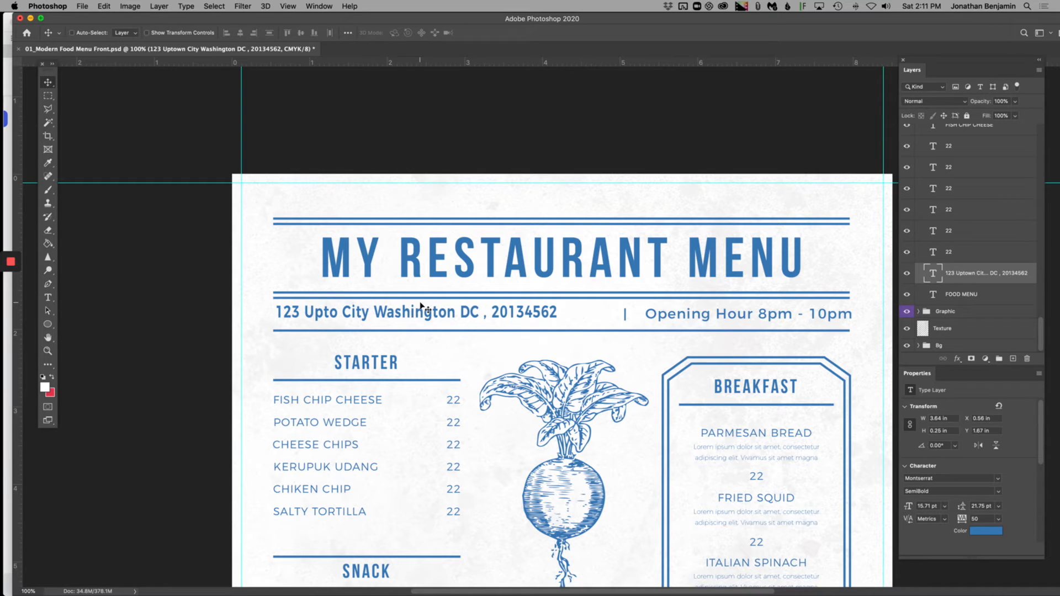
# Step: Adjust the address line's position between the horizontal rules to about X 0.58 in and Y 1.7 in
pyautogui.press('Down')
pyautogui.press('Down')
pyautogui.press('Down')
pyautogui.press('Down')
pyautogui.press('Down')
pyautogui.press('Left')
pyautogui.press('Left')
pyautogui.press('Left')
pyautogui.press('Left')
pyautogui.press('Left')
pyautogui.press('Left')
pyautogui.press('Left')
pyautogui.press('Down')
pyautogui.press('Down')
pyautogui.press('Down')
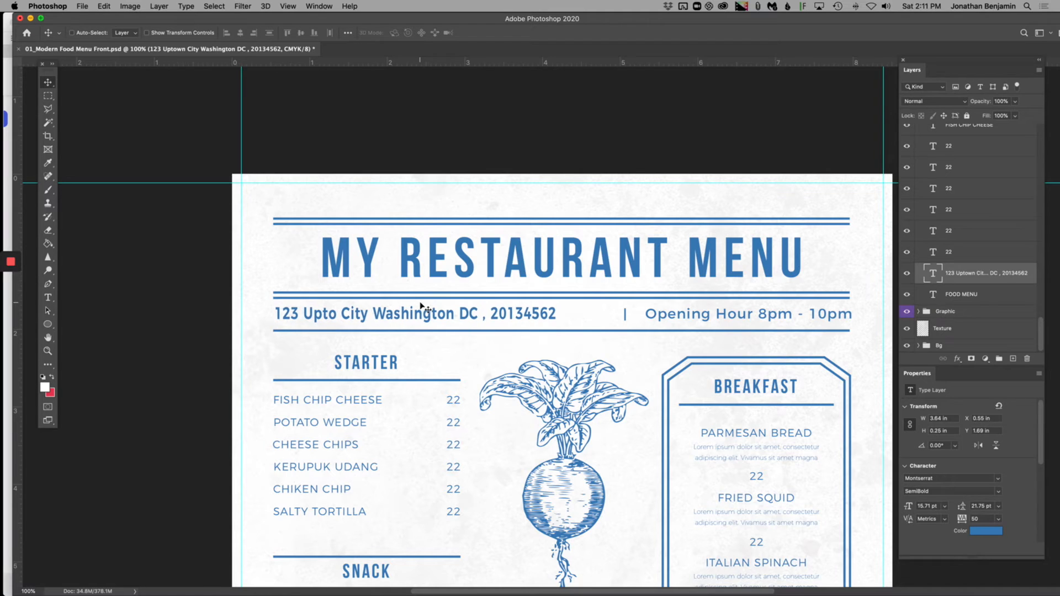
pyautogui.moveTo(417, 308)
pyautogui.mouseDown()
pyautogui.moveTo(480, 301)
pyautogui.moveTo(401, 321)
pyautogui.moveTo(458, 316)
pyautogui.moveTo(417, 316)
pyautogui.mouseUp()
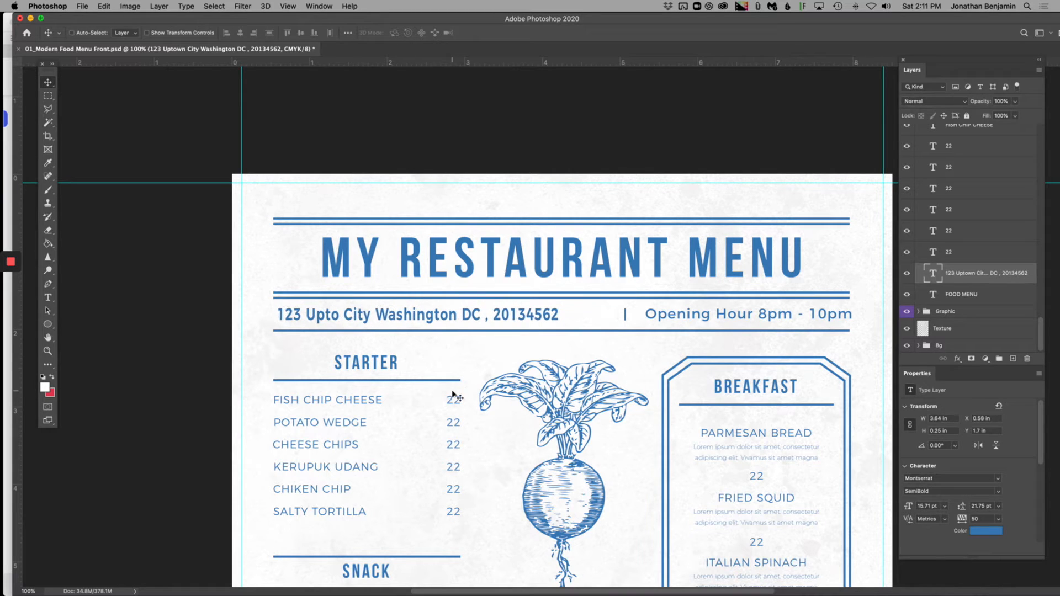
# Step: Find the layer holding the vertical divider beside the opening hours and select Shape 6 in the Graphic group
pyautogui.scroll(-3, 457, 396)
pyautogui.hscroll(2, 457, 396)
pyautogui.scroll(-2, 457, 397)
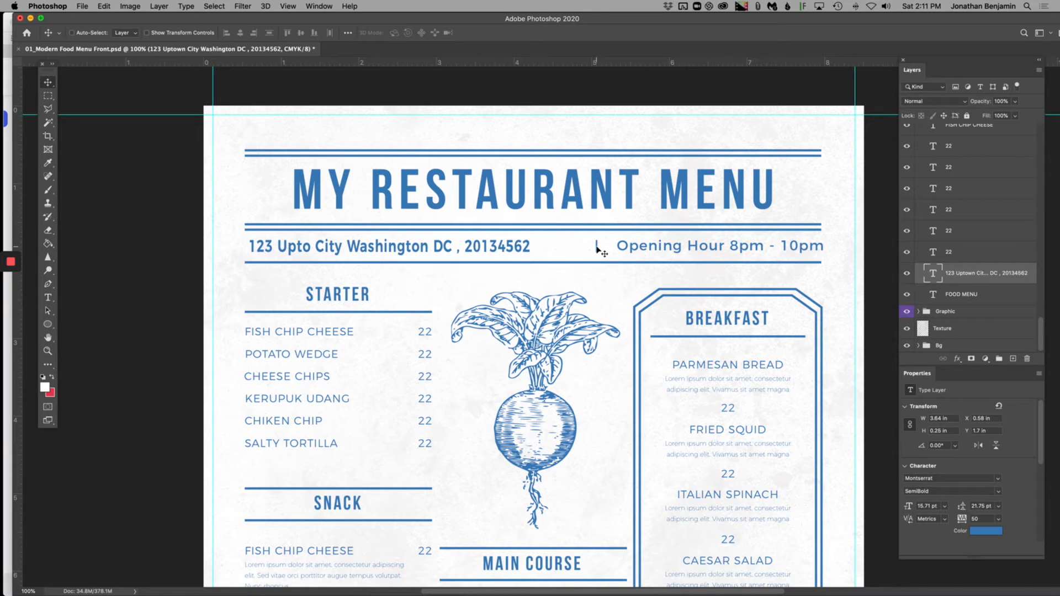
pyautogui.scroll(10, 973, 285)
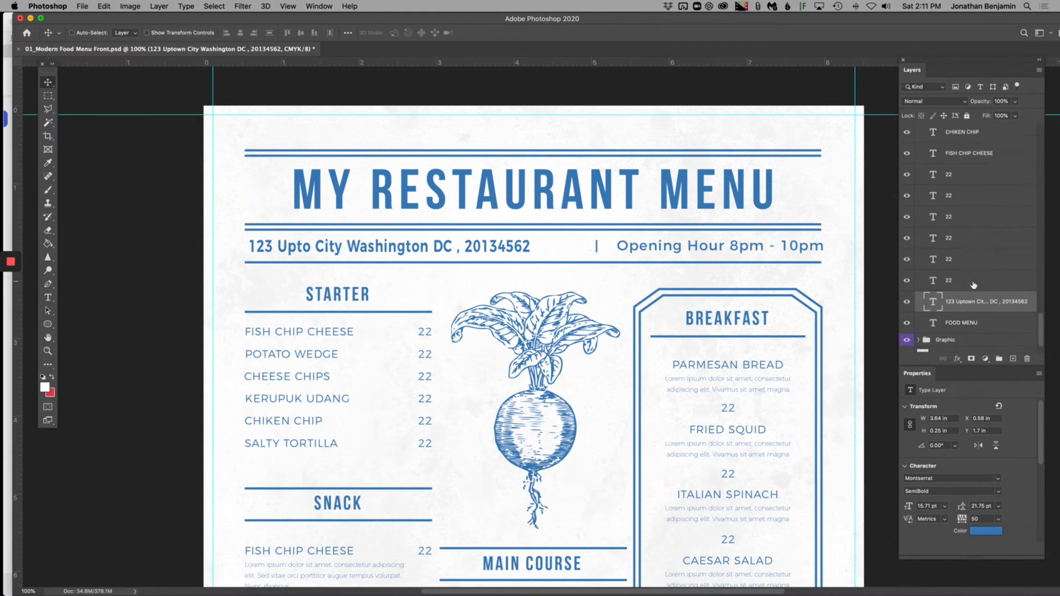
pyautogui.scroll(10, 973, 286)
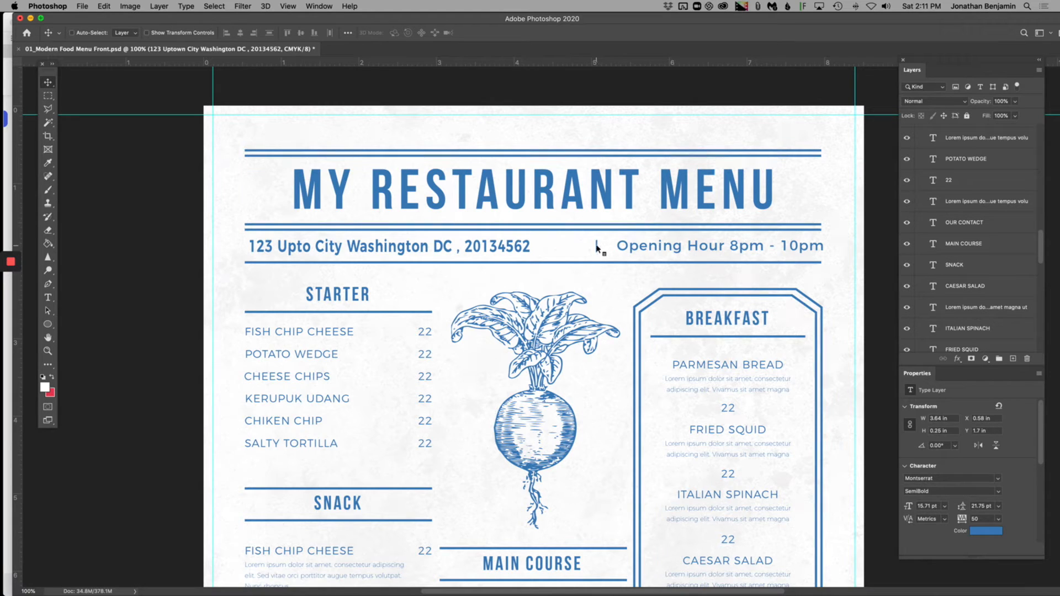
pyautogui.rightClick(596, 248)
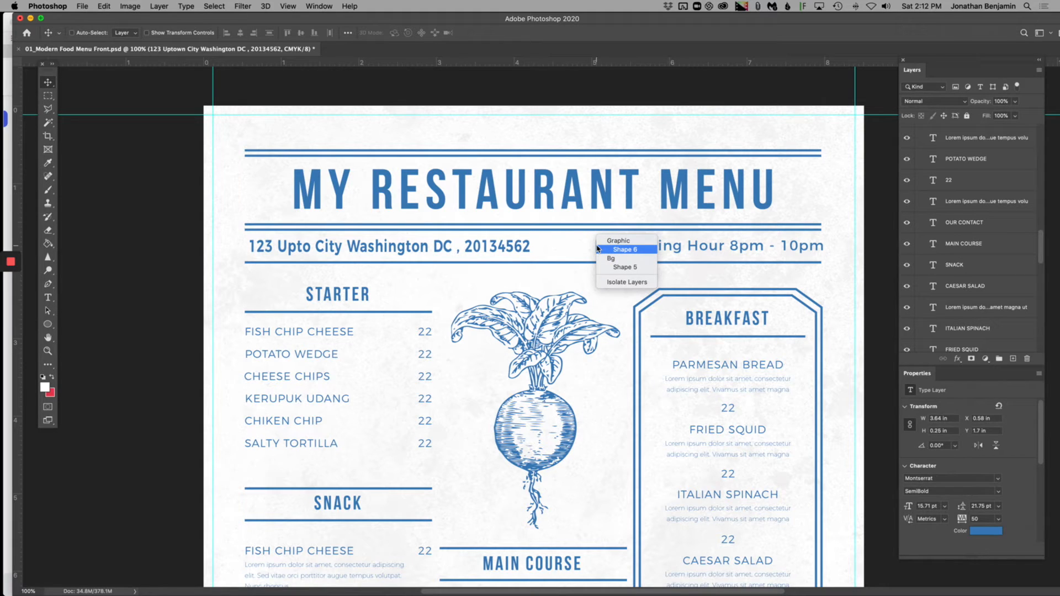
pyautogui.click(627, 250)
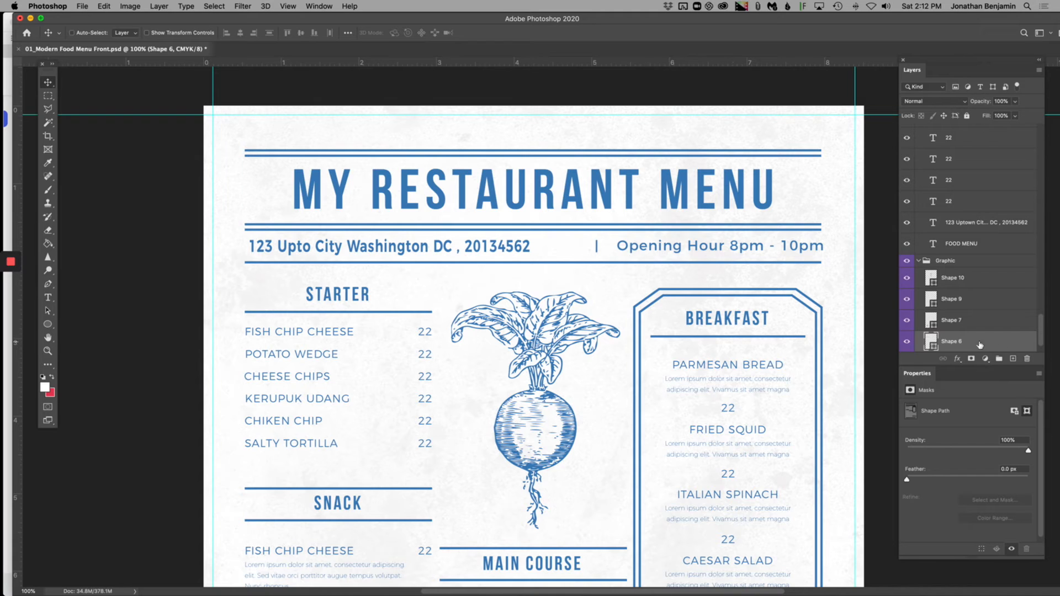
# Step: Hide and show the Shape 6 layer repeatedly to check which parts of the menu it contains
pyautogui.scroll(-2, 960, 345)
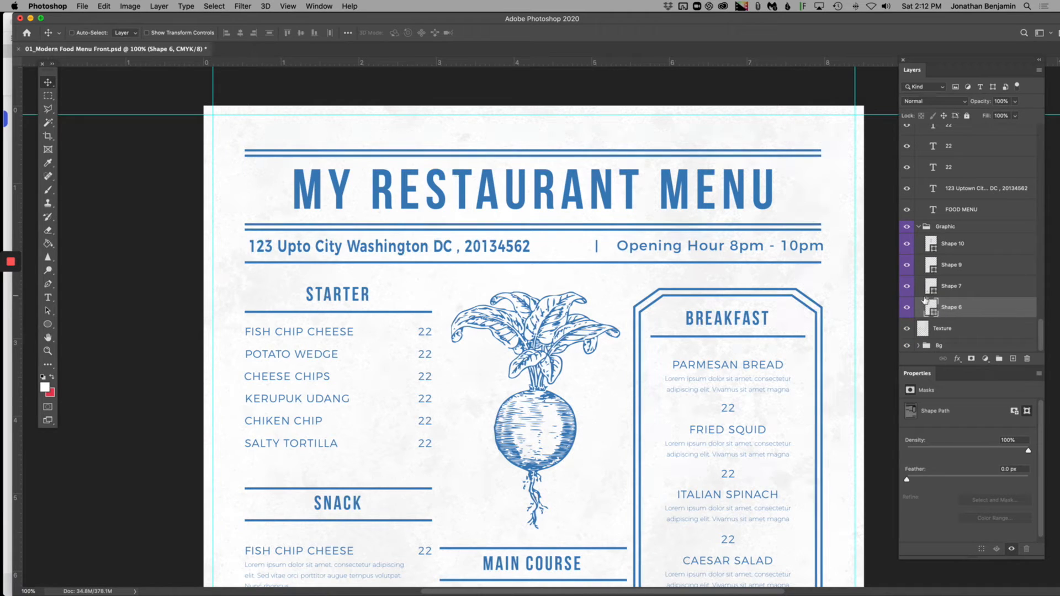
pyautogui.click(906, 309)
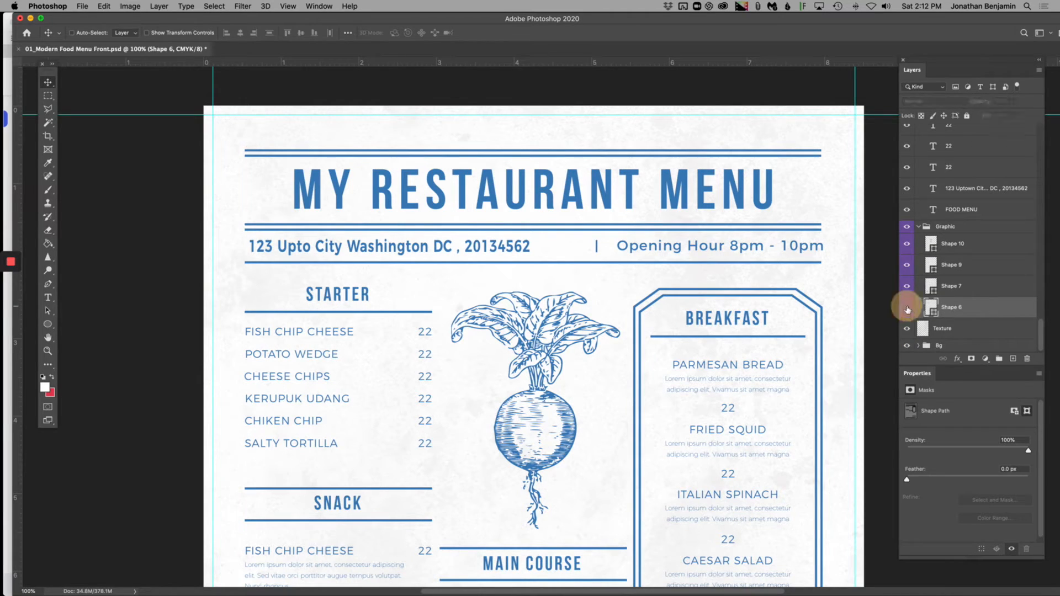
pyautogui.click(907, 309)
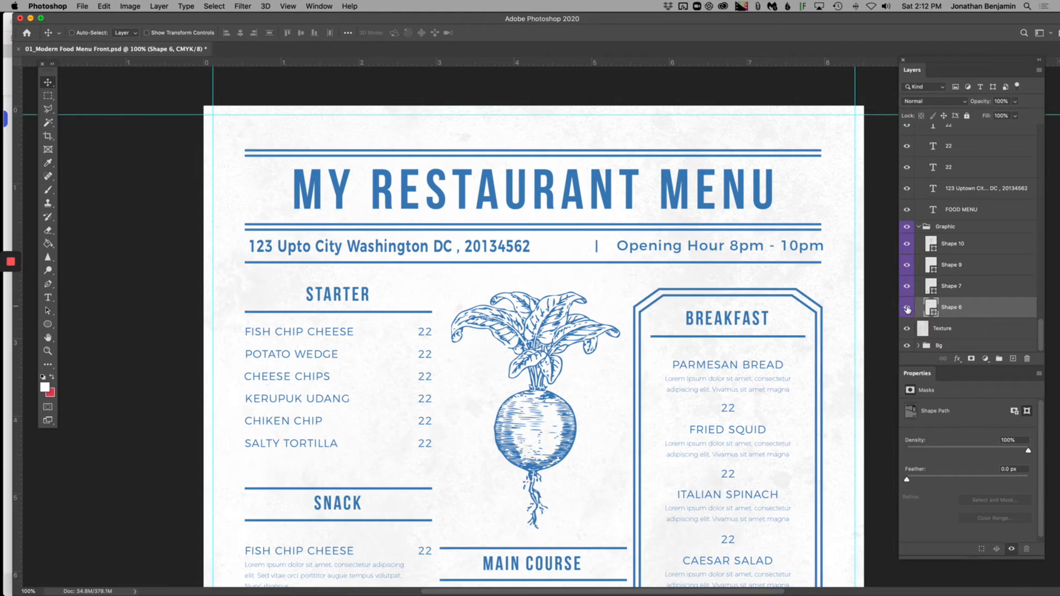
pyautogui.click(907, 309)
pyautogui.click(907, 309)
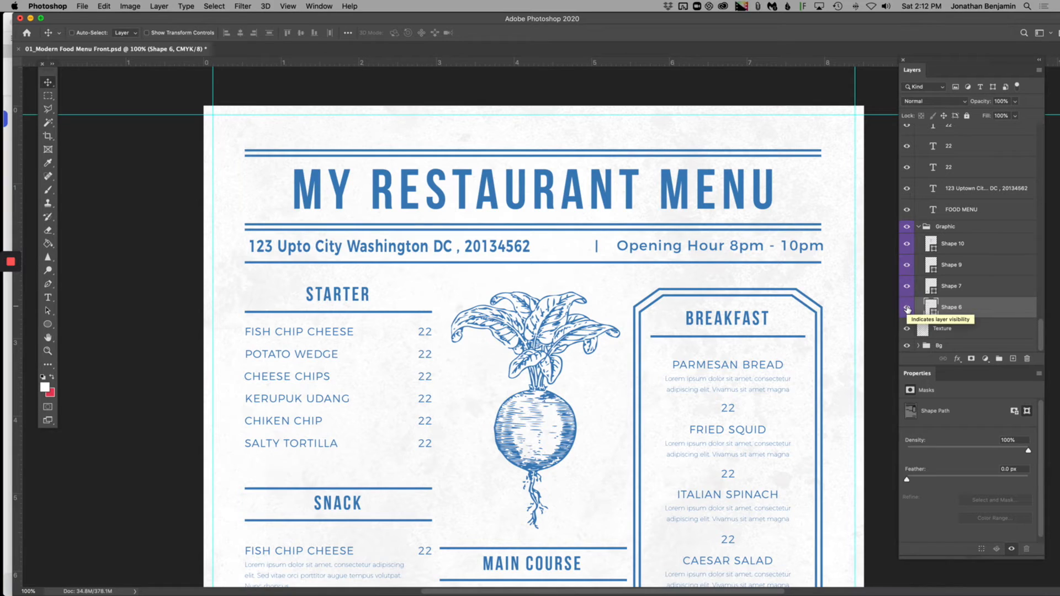
pyautogui.click(907, 309)
pyautogui.press('super+minus')
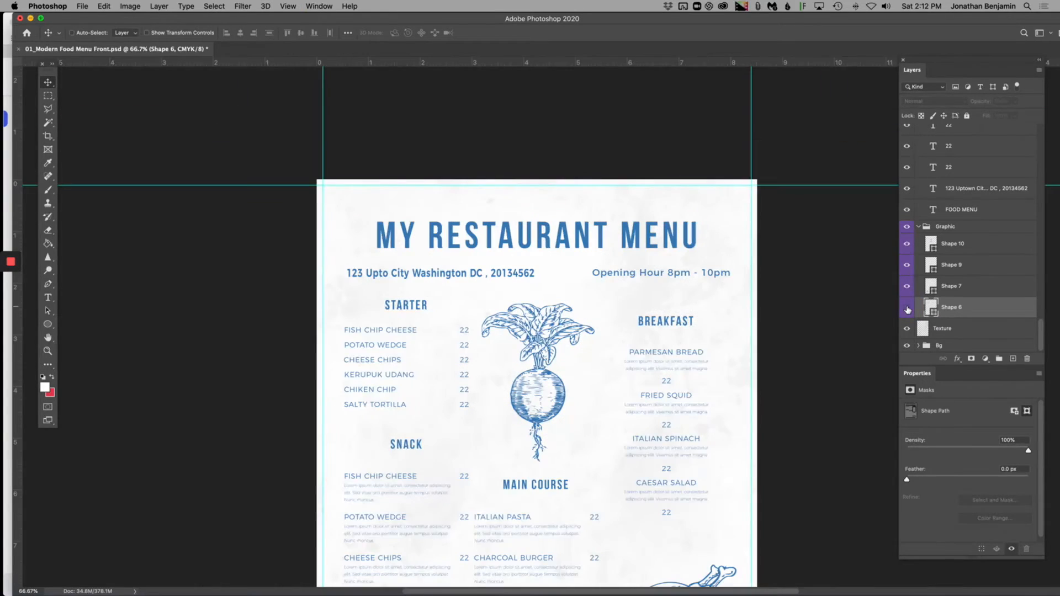
pyautogui.scroll(-3, 557, 362)
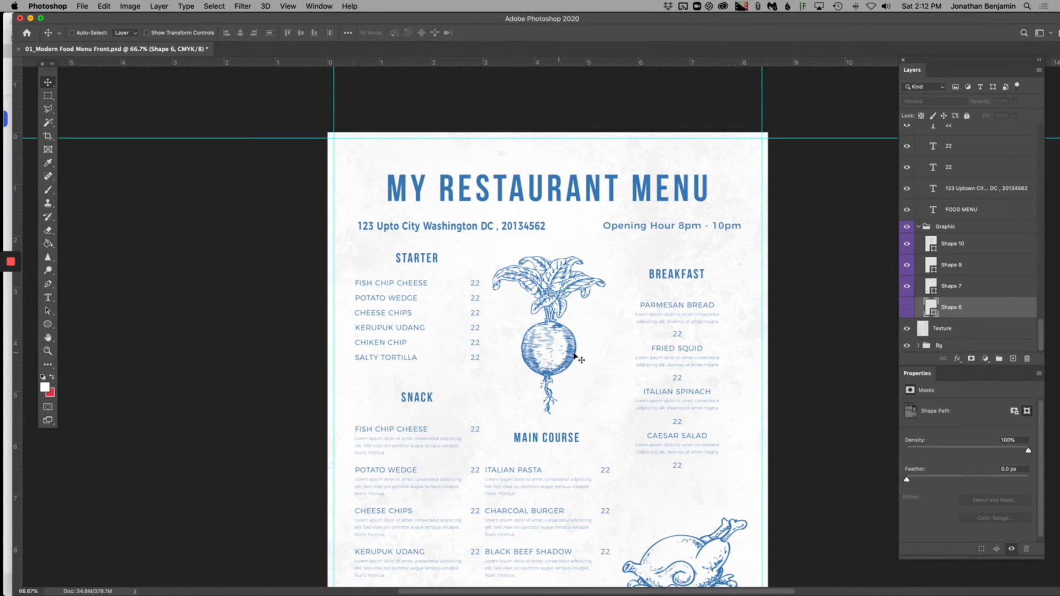
pyautogui.click(906, 307)
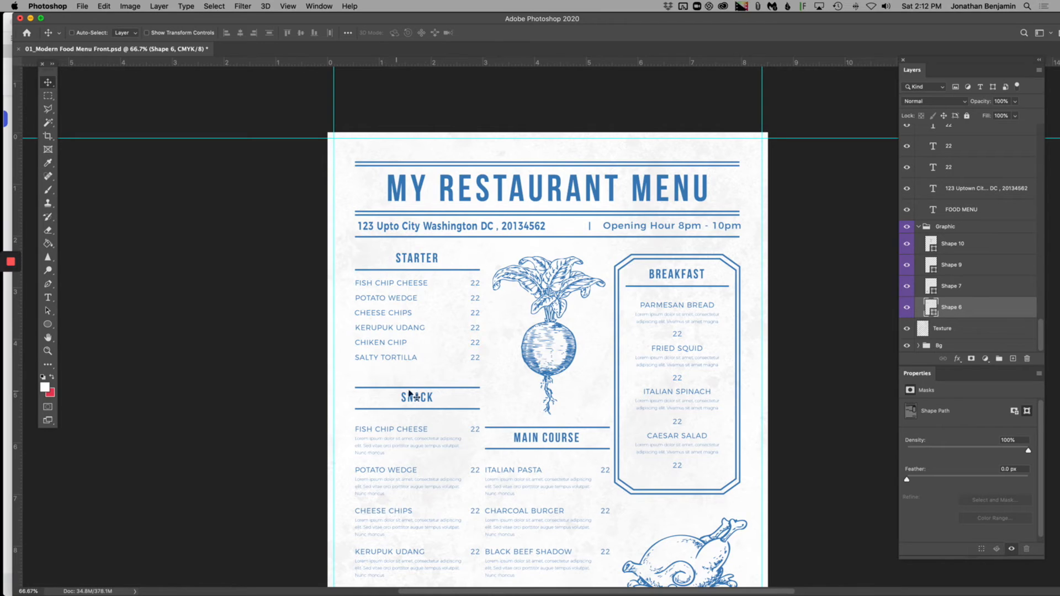
pyautogui.click(905, 310)
pyautogui.click(906, 310)
# Step: Toggle the visibility of the Shape 7, Shape 9 and Shape 10 layers to identify their illustrations
pyautogui.click(906, 288)
pyautogui.click(905, 287)
pyautogui.click(907, 264)
pyautogui.click(907, 265)
pyautogui.click(907, 244)
pyautogui.click(907, 244)
pyautogui.click(906, 243)
pyautogui.click(906, 243)
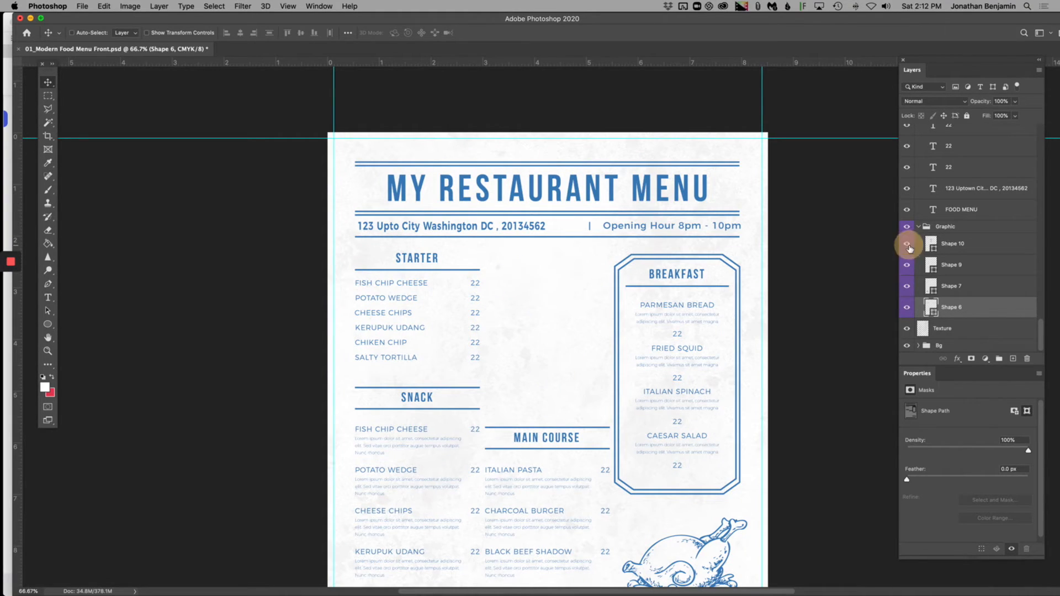
# Step: Rename the Shape 10 layer as Radish
pyautogui.doubleClick(955, 245)
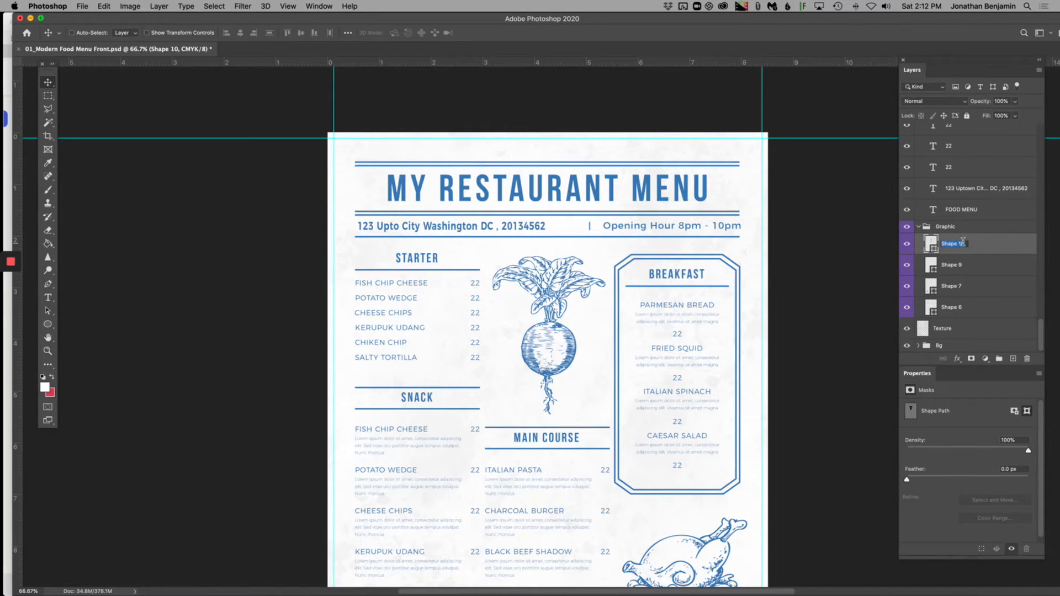
pyautogui.write('Radish')
pyautogui.press('Return')
# Step: Rename the Shape 9 layer in the Graphic group as MEat and save the document
pyautogui.click(905, 267)
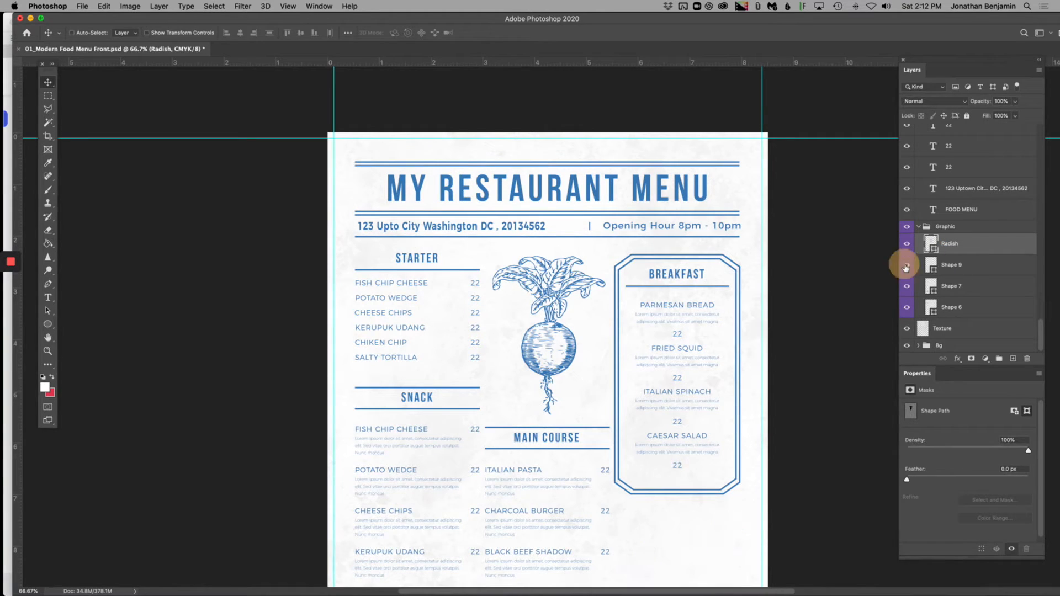
pyautogui.doubleClick(952, 265)
pyautogui.write('MEat')
pyautogui.press('Return')
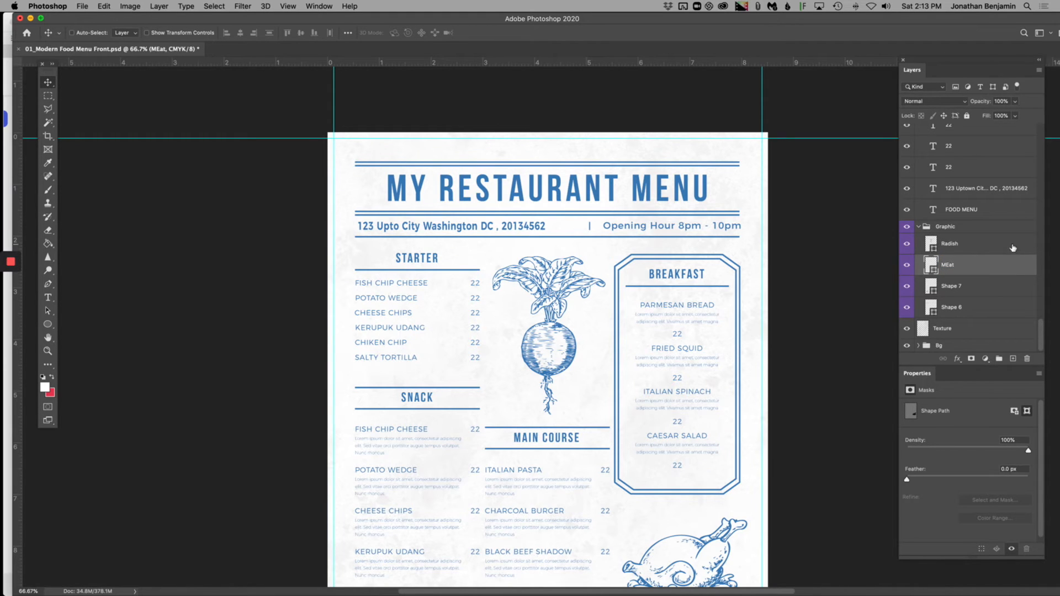
pyautogui.click(83, 6)
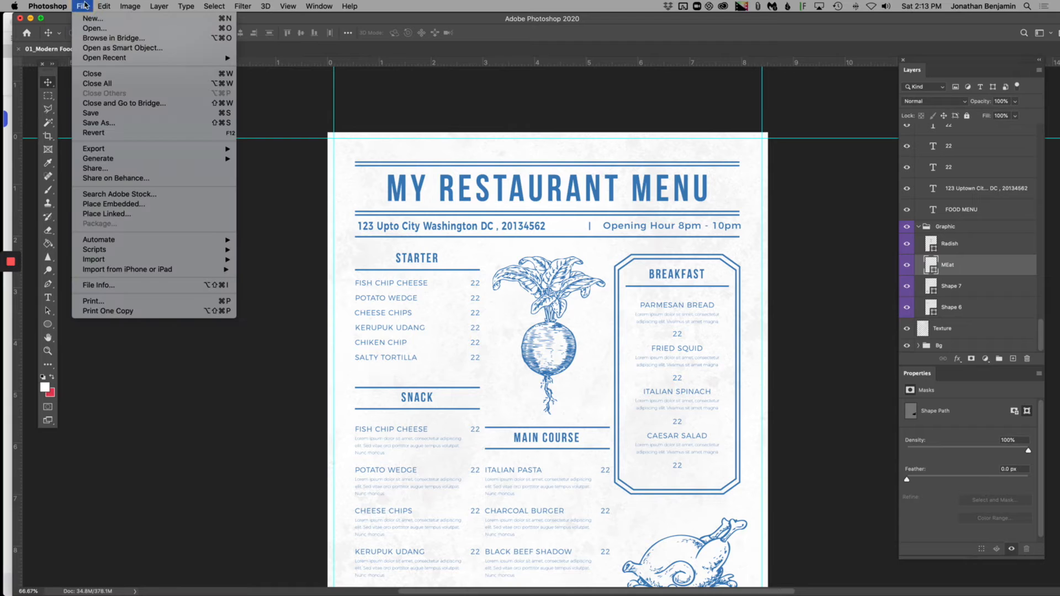
pyautogui.click(93, 113)
# Step: Replace the BREAKFAST heading in the framed section with BRUNCH using the Horizontal Type tool
pyautogui.scroll(-1, 627, 238)
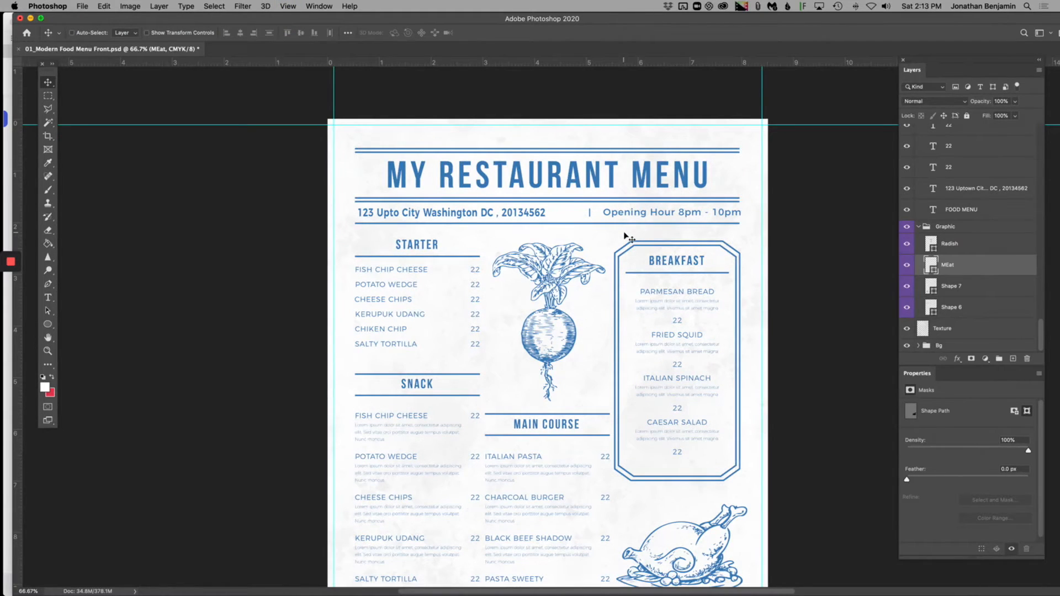
pyautogui.scroll(-2, 627, 238)
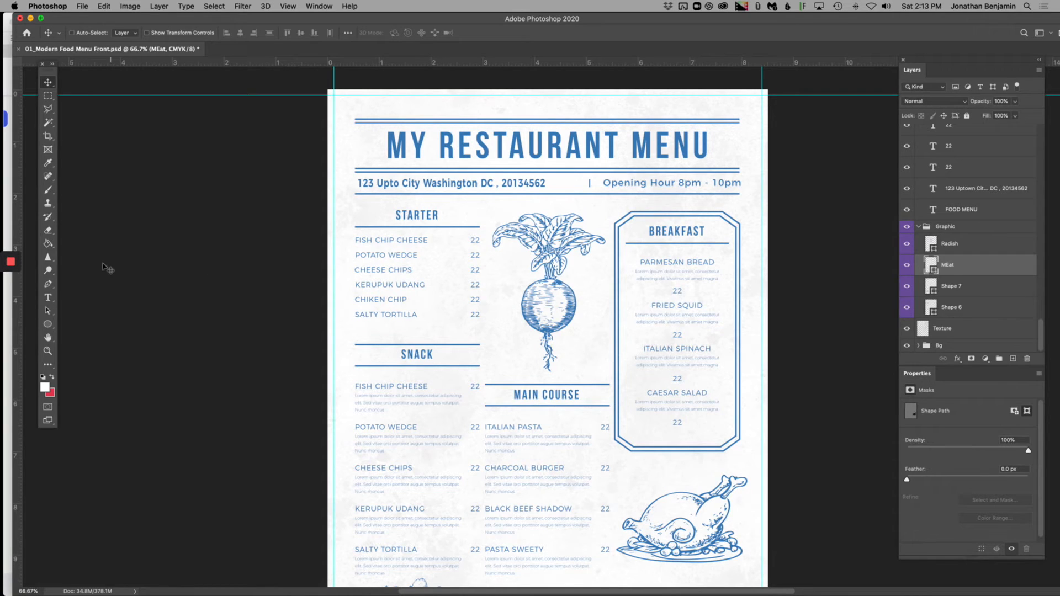
pyautogui.click(46, 299)
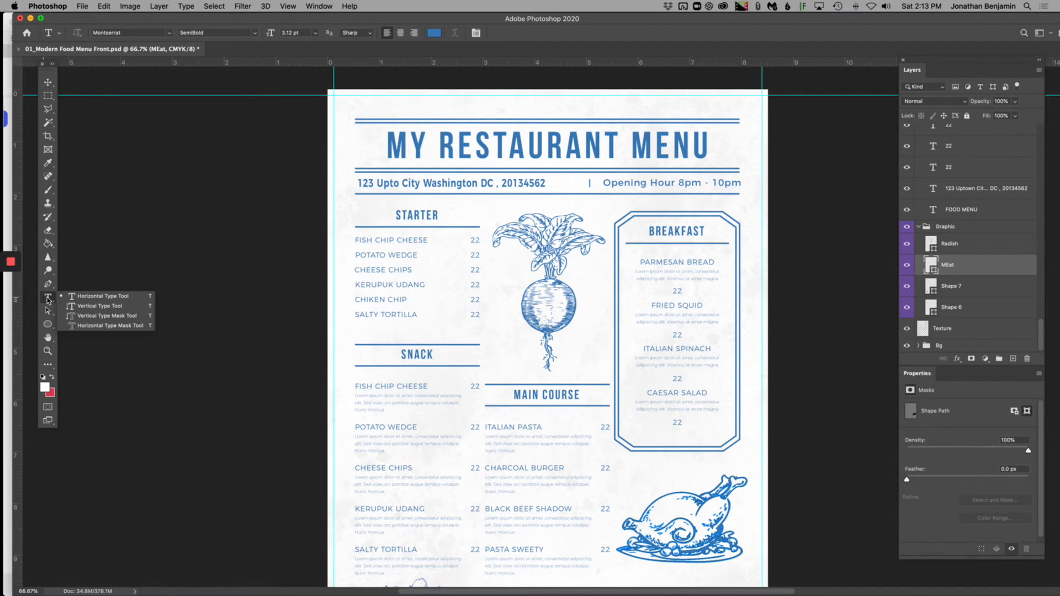
pyautogui.click(102, 297)
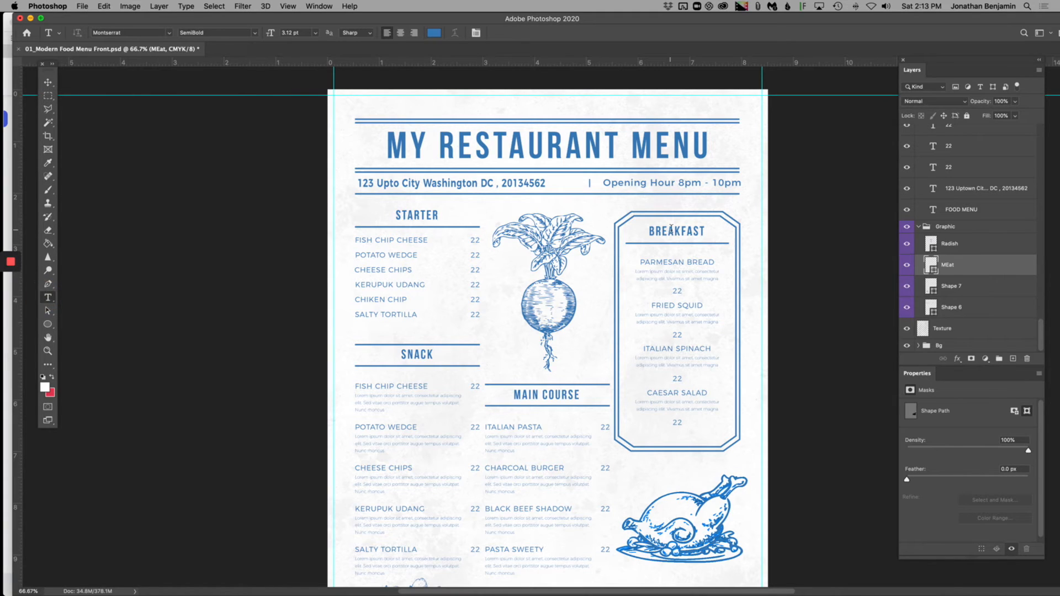
pyautogui.click(674, 229)
pyautogui.doubleClick(673, 228)
pyautogui.write('B')
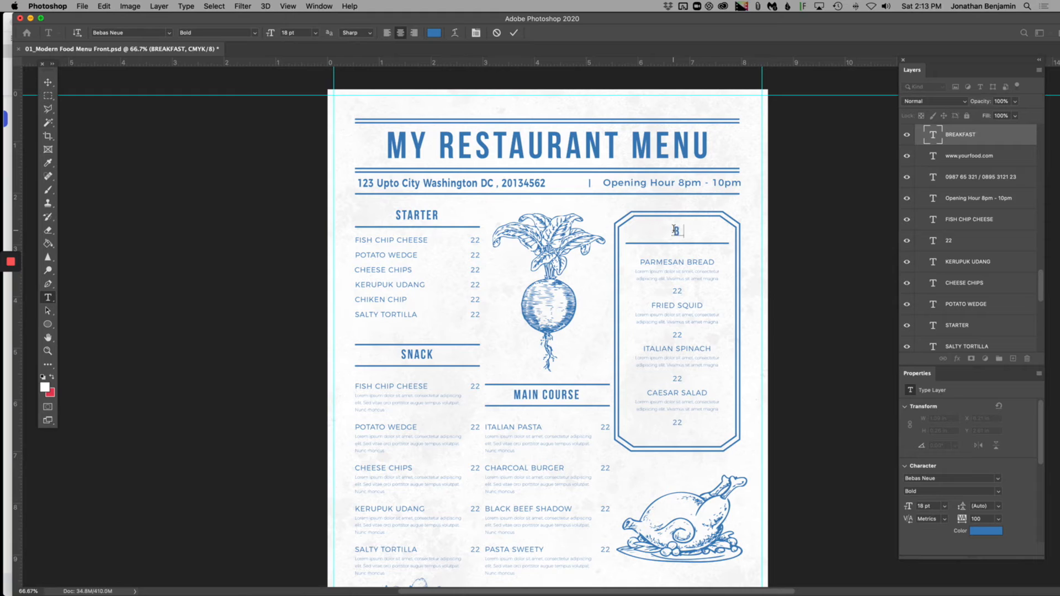
pyautogui.write('RUNCH')
pyautogui.click(983, 209)
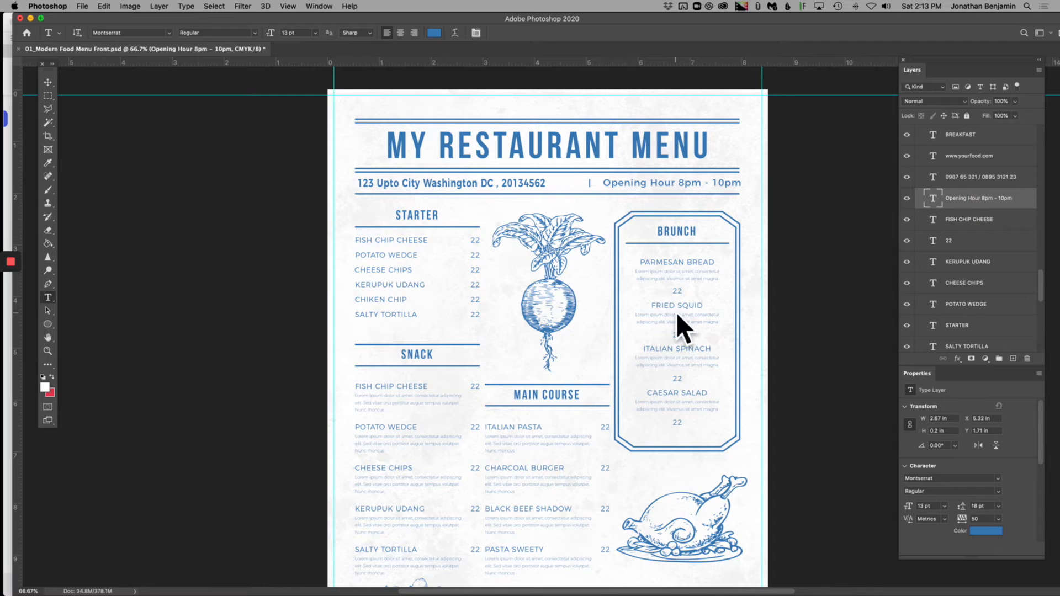
# Step: Try to replace the Lorem ipsum description under PARMESAN BREAD with random filler text, discarding the edit
pyautogui.click(671, 276)
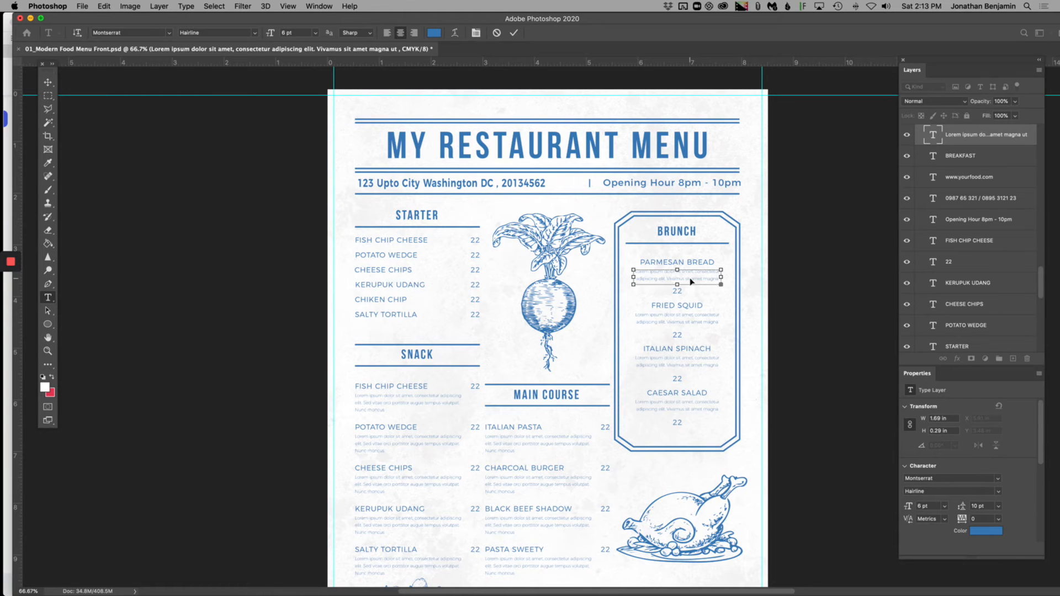
pyautogui.scroll(3, 690, 276)
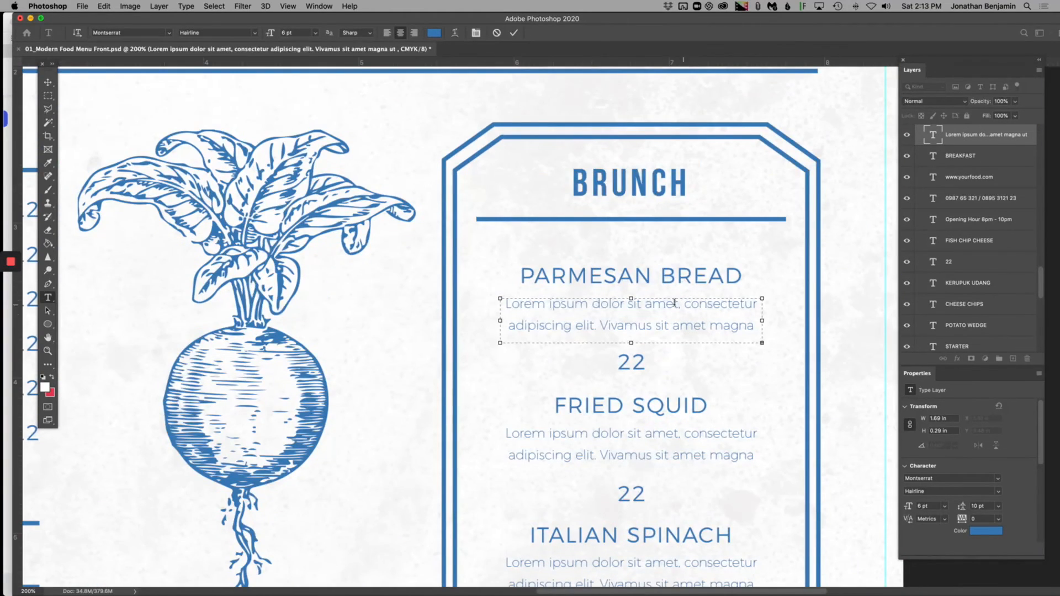
pyautogui.tripleClick(612, 325)
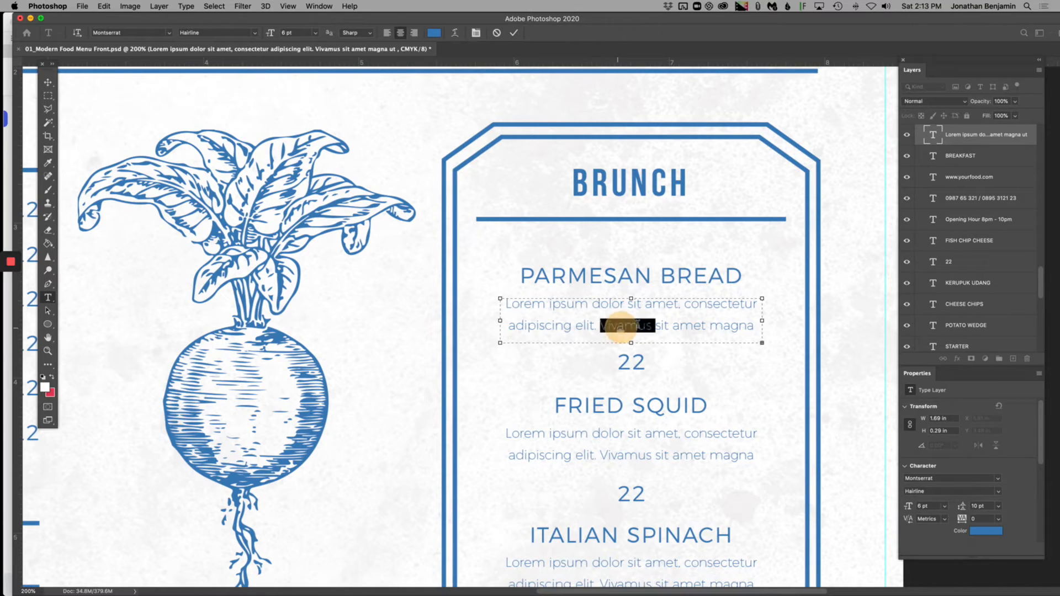
pyautogui.write('fghjghfgfhgfhgfhfghgfhut')
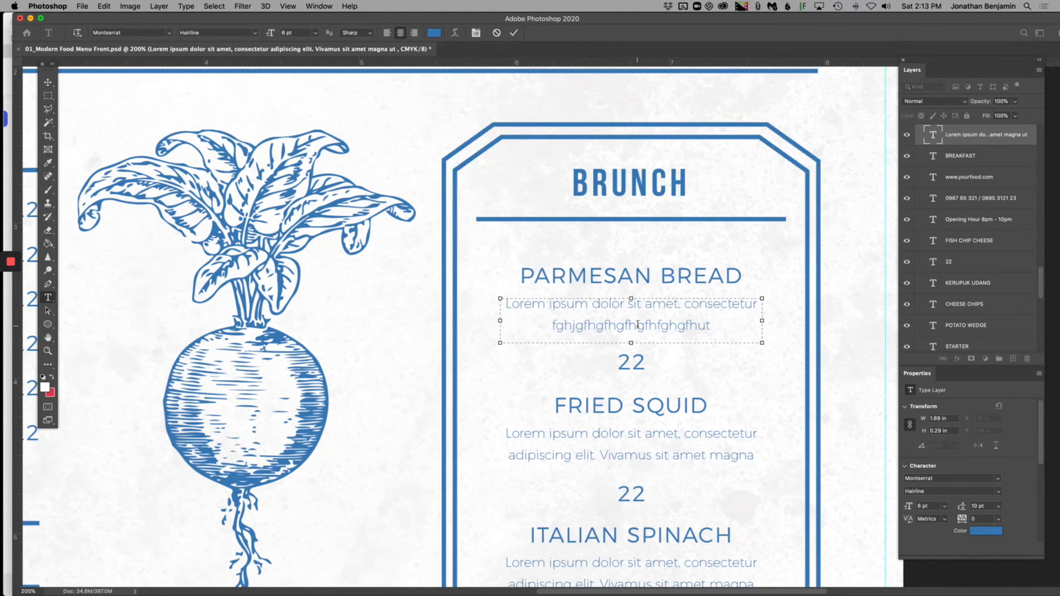
pyautogui.press('Escape')
pyautogui.press('super+z')
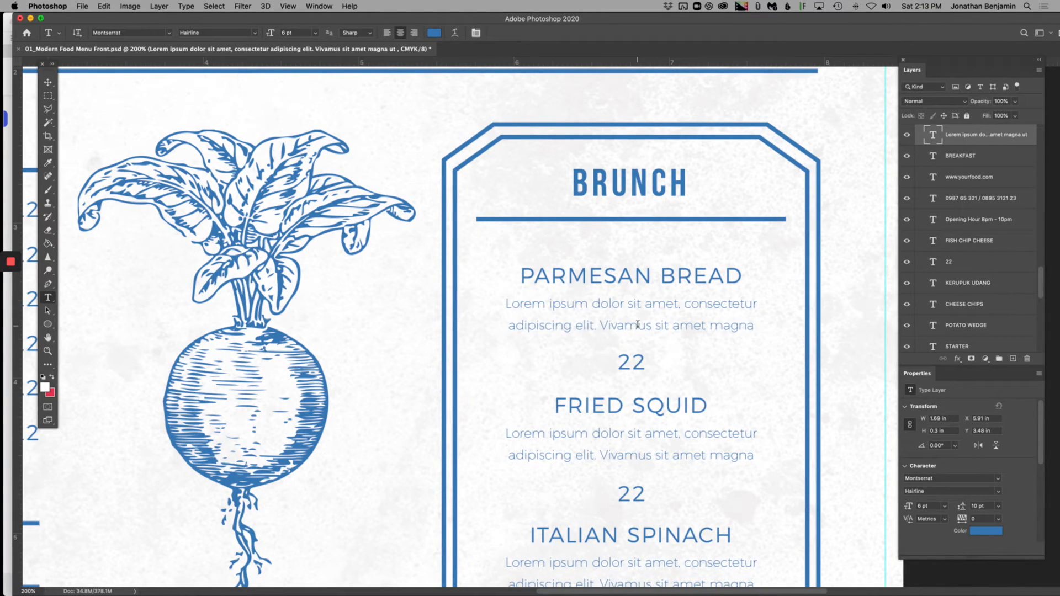
# Step: Replace the PARMESAN BREAD item name under BRUNCH with GARLIC BREAD
pyautogui.click(640, 276)
pyautogui.tripleClick(639, 276)
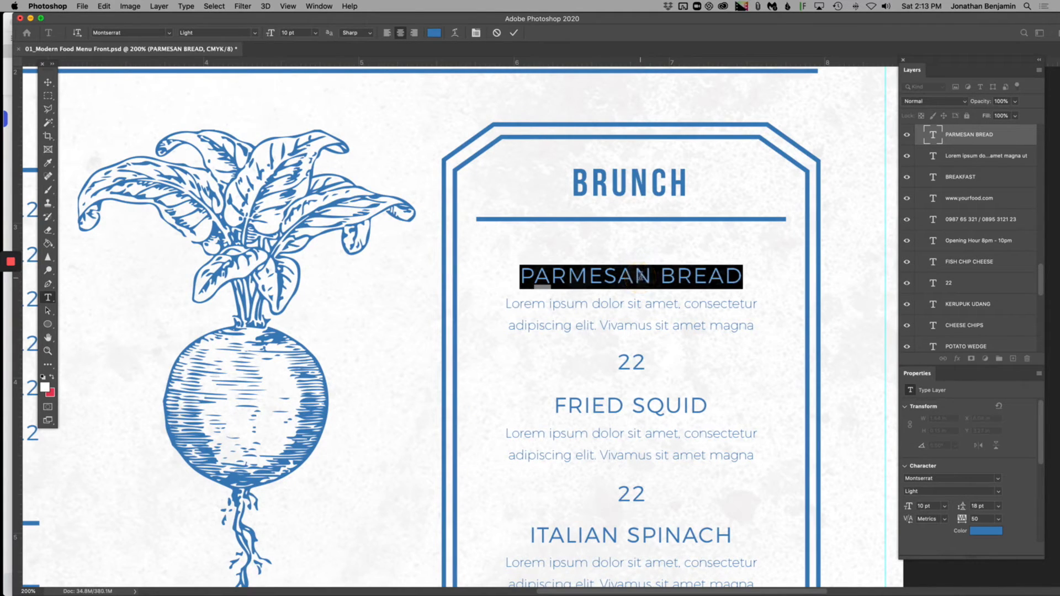
pyautogui.write('GARLIC')
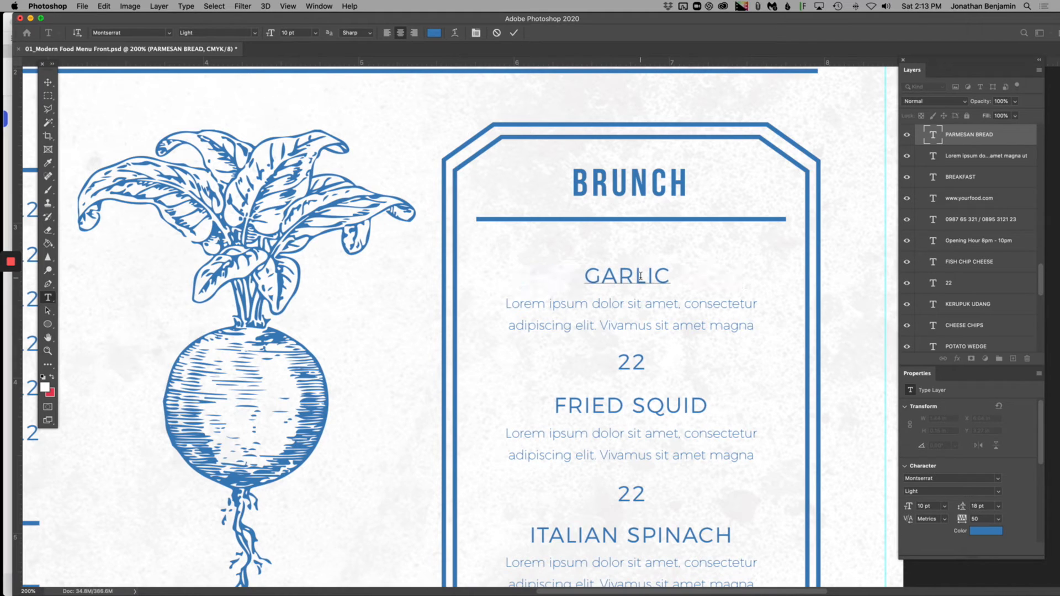
pyautogui.write(' BREAD')
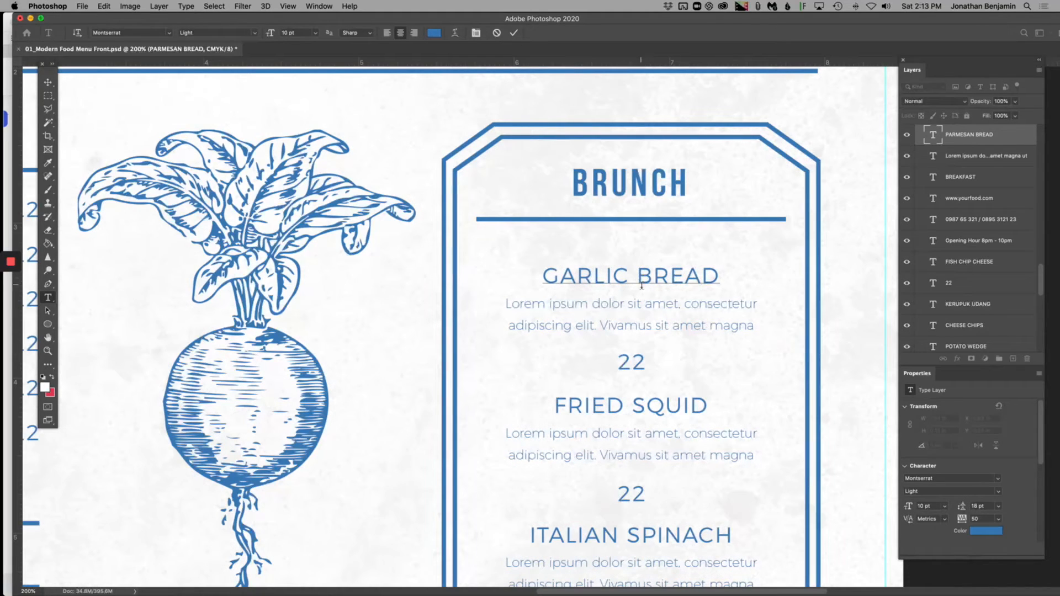
pyautogui.click(968, 240)
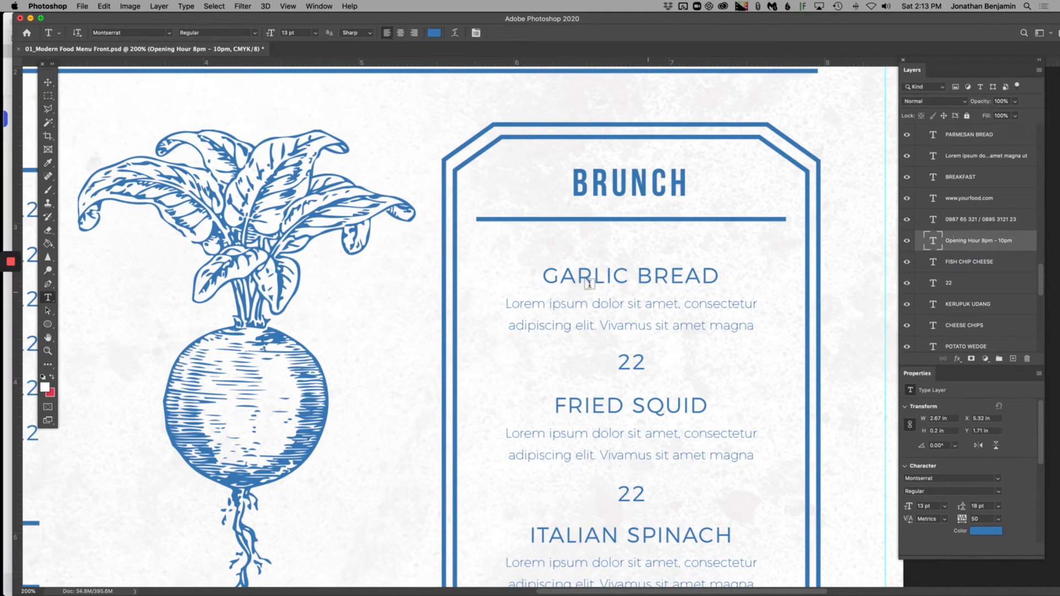
pyautogui.press('super+minus')
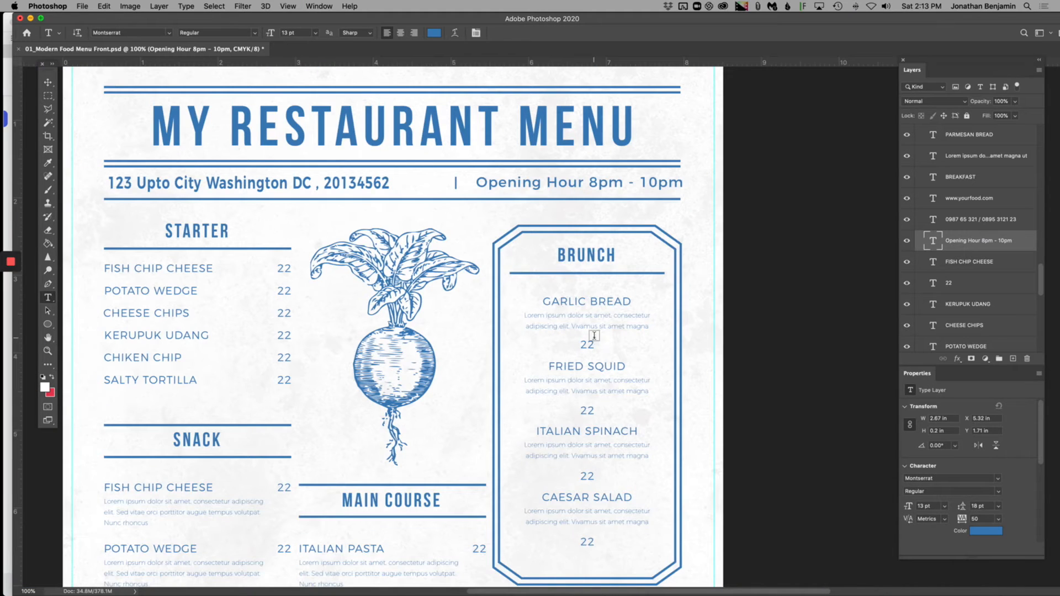
pyautogui.scroll(-2, 482, 336)
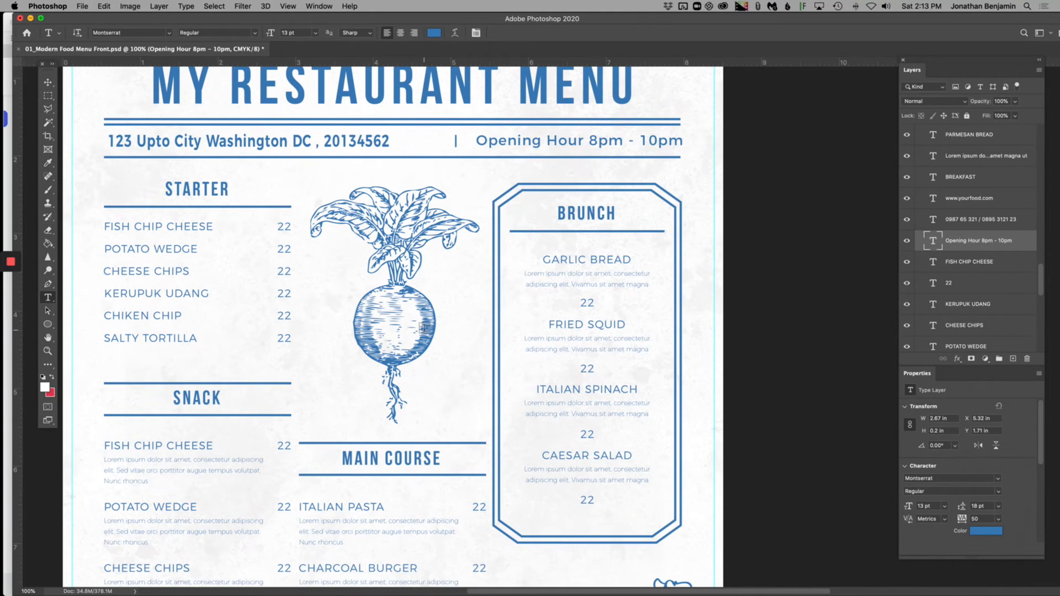
pyautogui.hscroll(-3, 423, 328)
pyautogui.scroll(3, 425, 328)
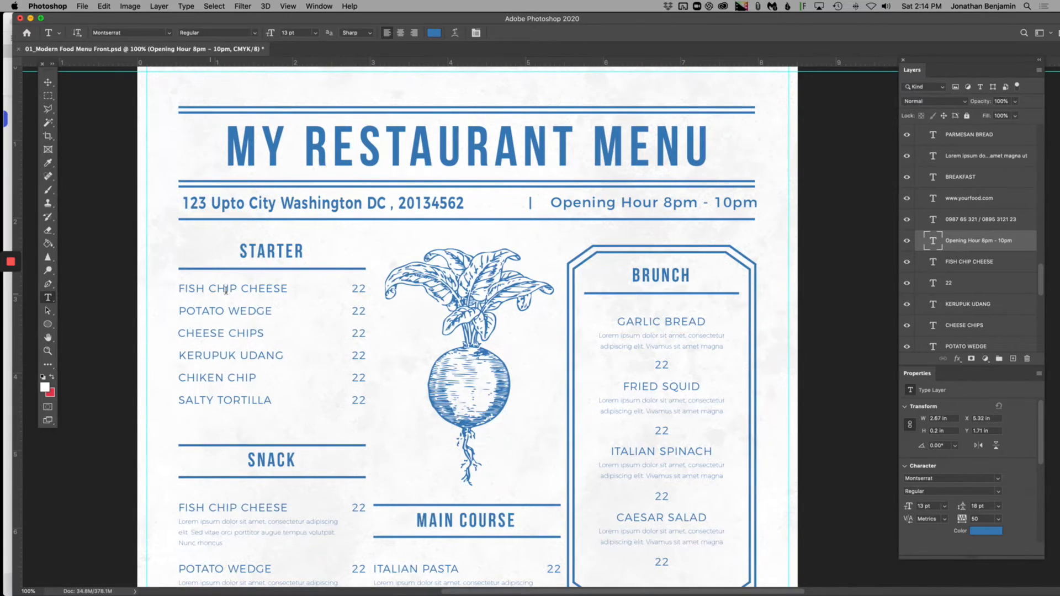
pyautogui.click(359, 288)
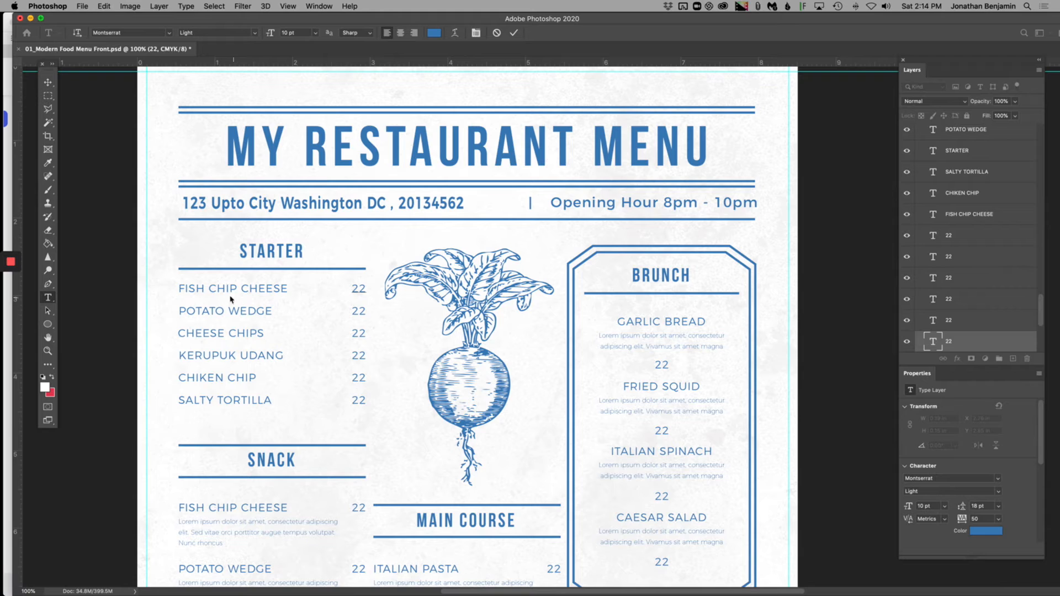
pyautogui.tripleClick(212, 289)
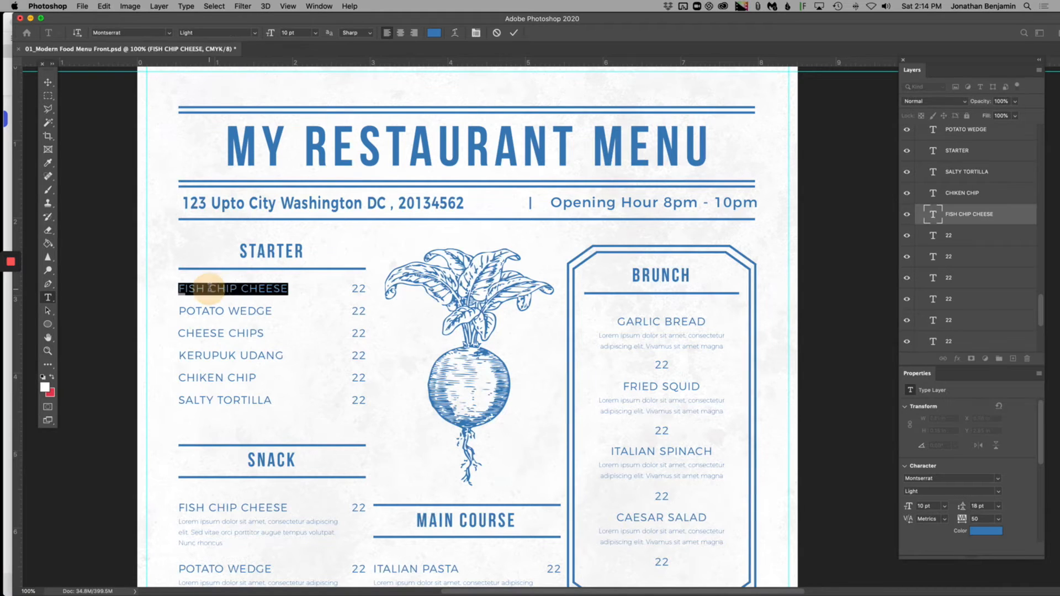
pyautogui.click(48, 82)
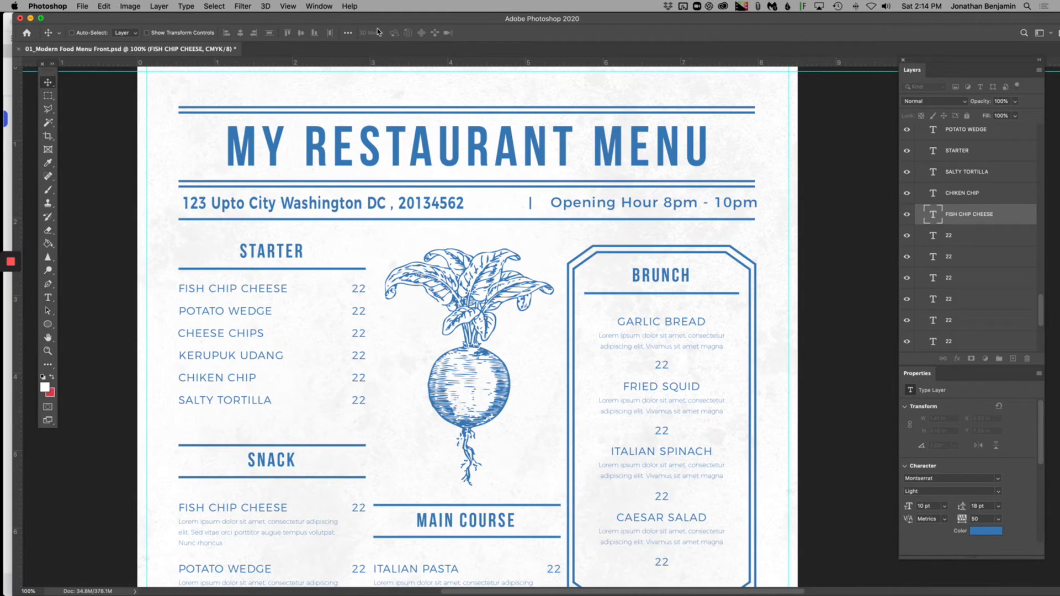
# Step: Try centre and right alignment on the FISH CHIP CHEESE item under STARTER, and restore its left alignment
pyautogui.click(48, 298)
pyautogui.click(193, 288)
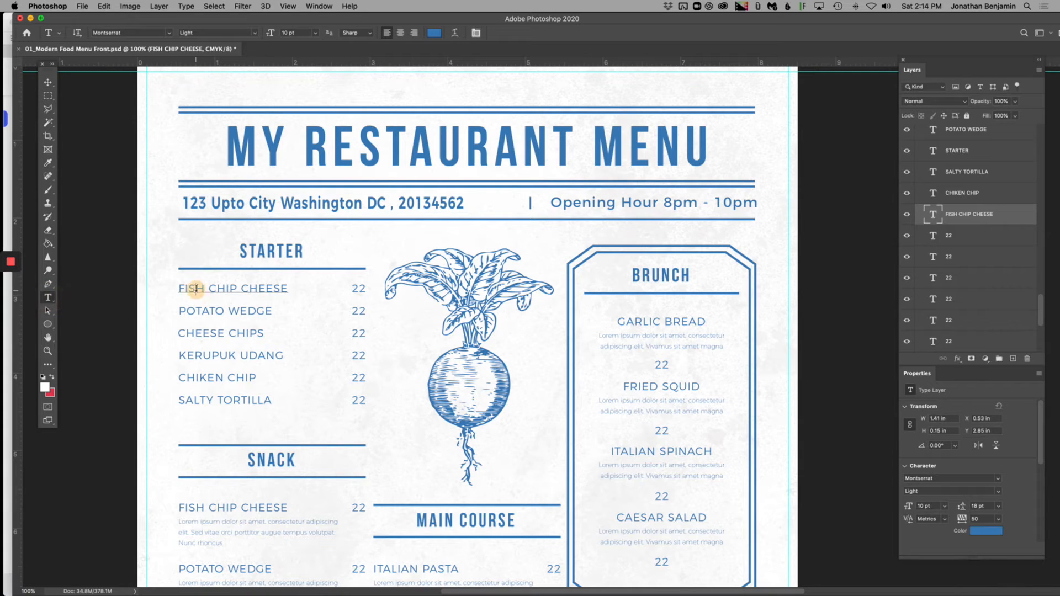
pyautogui.click(400, 35)
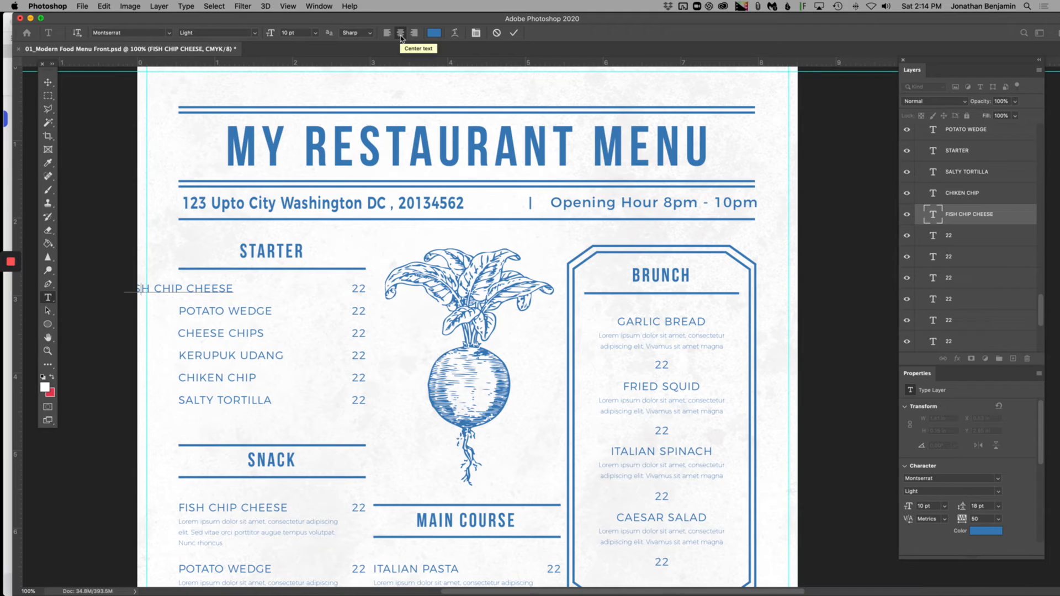
pyautogui.click(387, 33)
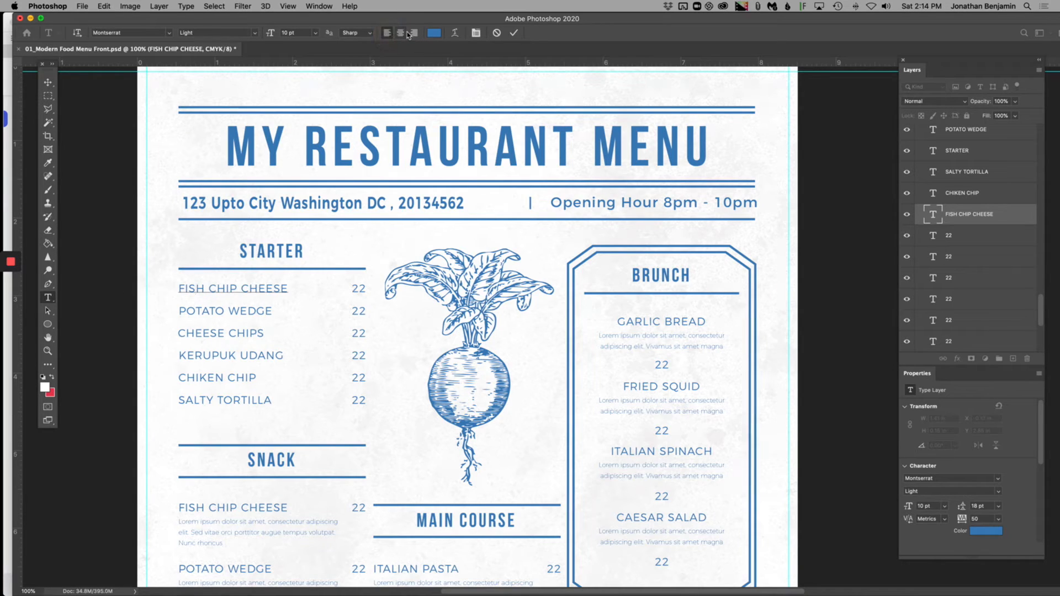
pyautogui.click(413, 33)
pyautogui.click(388, 32)
pyautogui.click(48, 82)
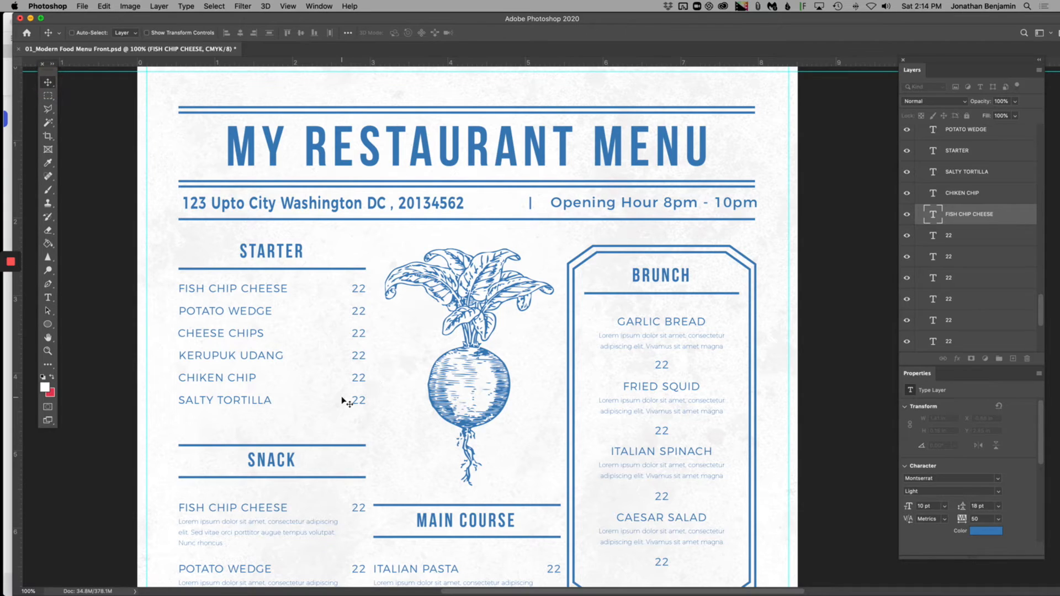
# Step: Collapse the Text group, and hide and show the Graphic group to check which menu elements it holds
pyautogui.scroll(-1, 346, 403)
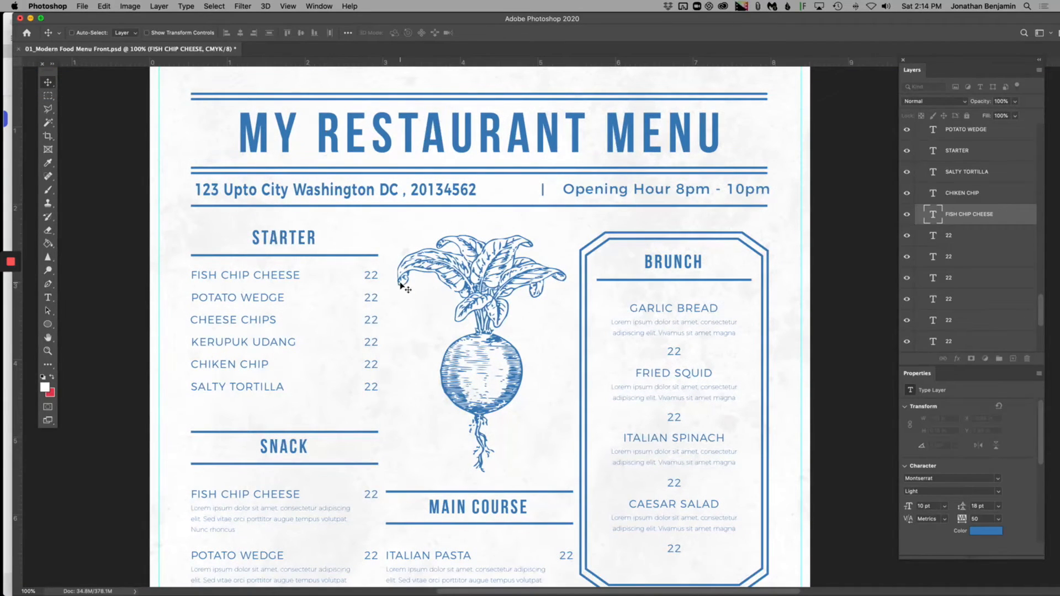
pyautogui.scroll(10, 994, 271)
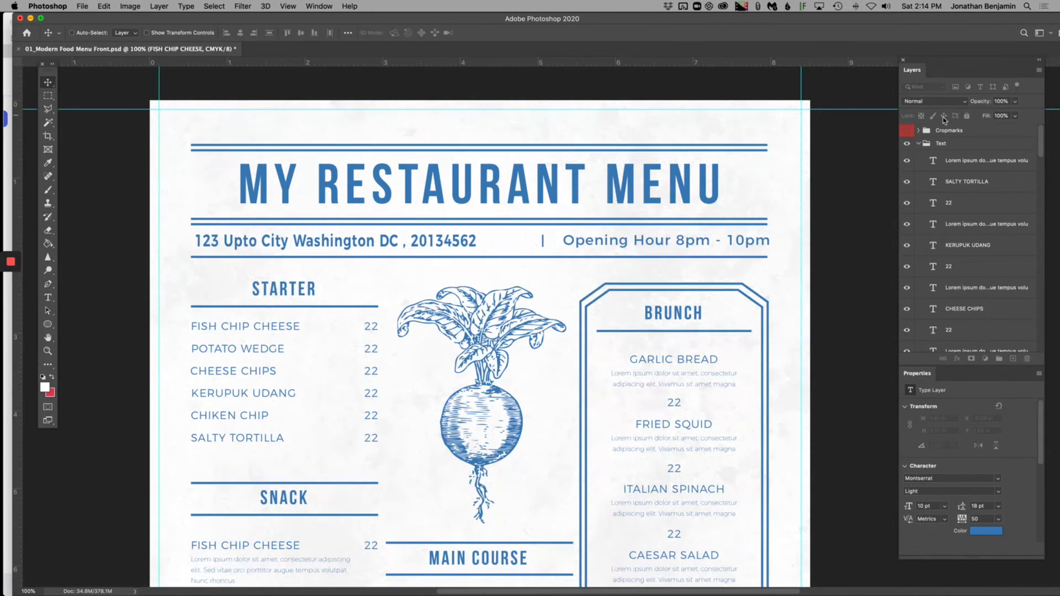
pyautogui.click(918, 144)
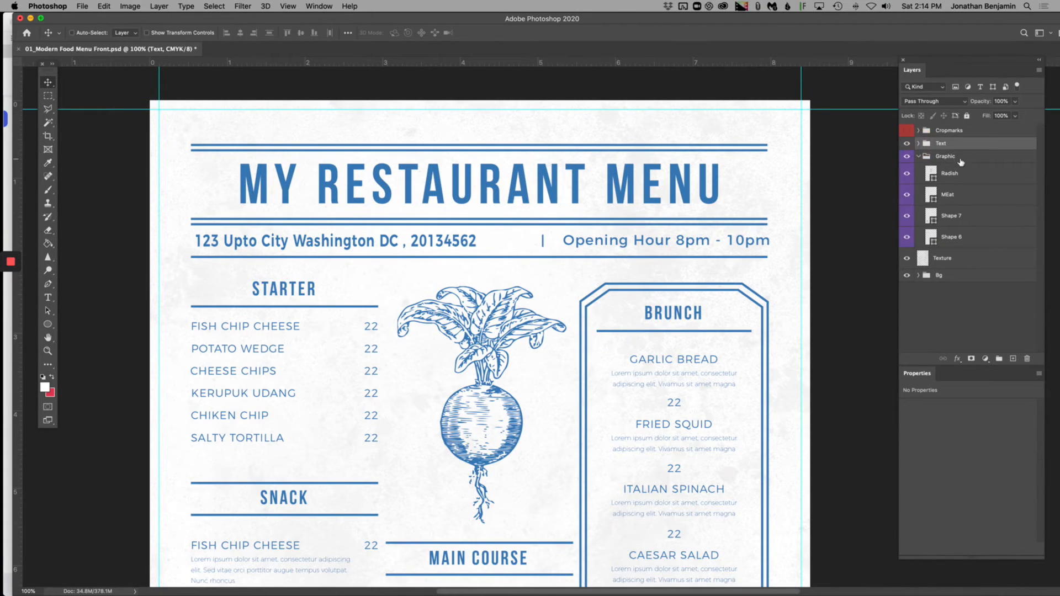
pyautogui.click(906, 156)
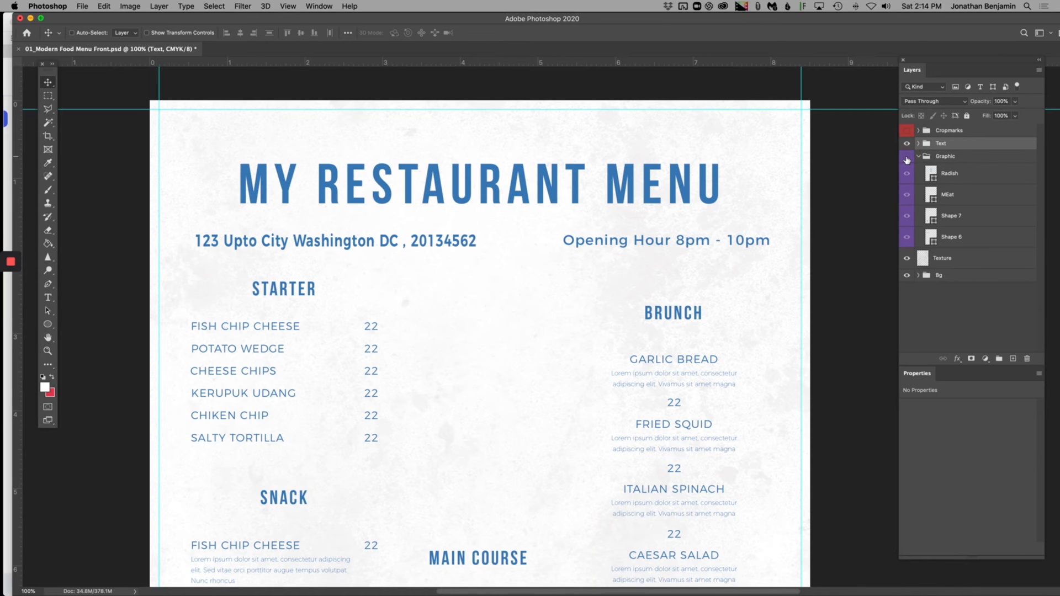
pyautogui.click(906, 158)
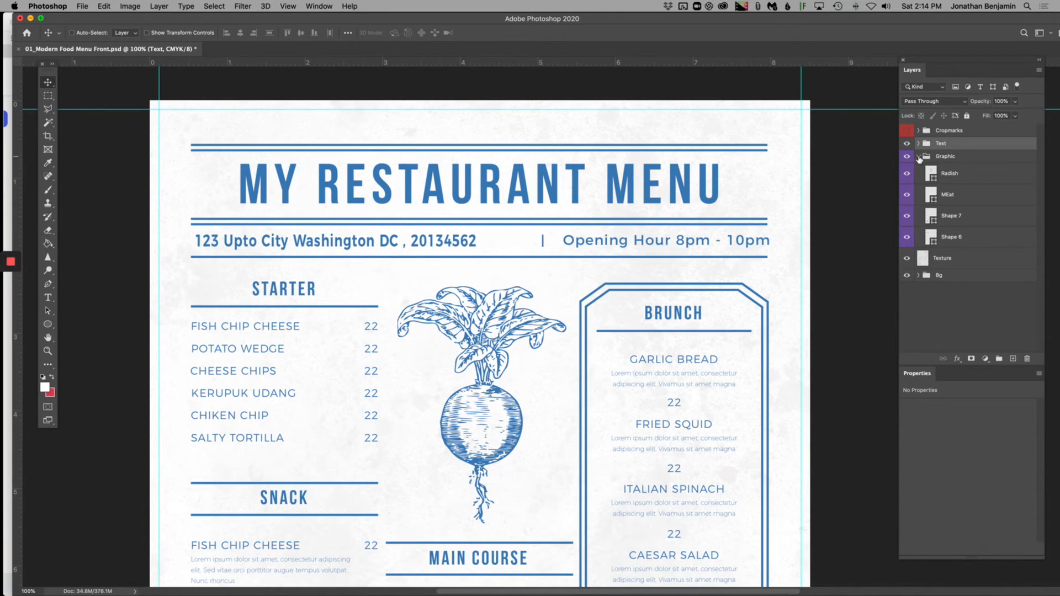
# Step: Hide and show the Shape 6 layer to check its lines and frame, and select that layer
pyautogui.click(904, 240)
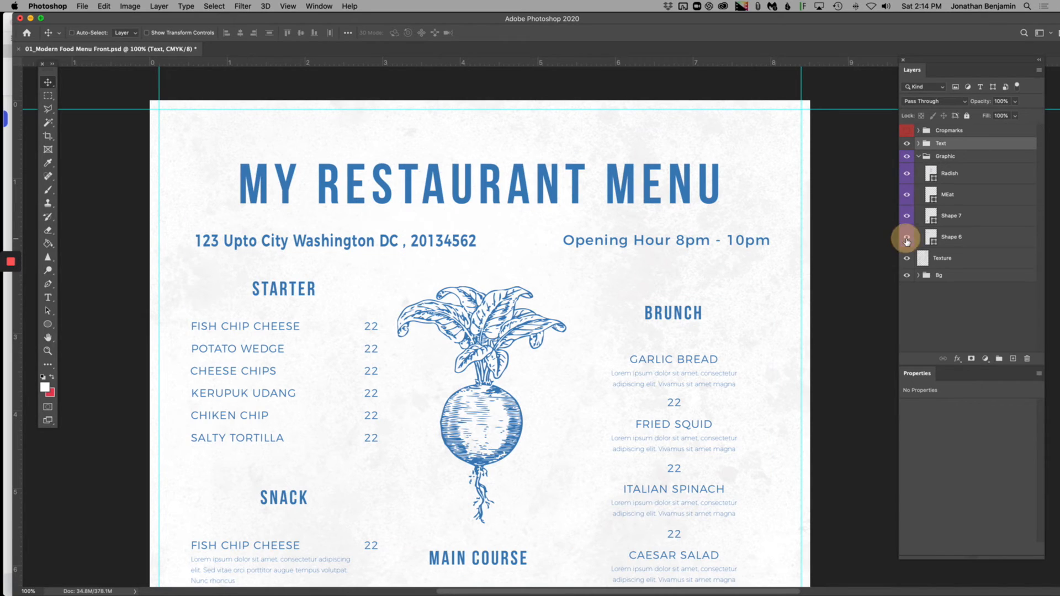
pyautogui.click(904, 240)
pyautogui.click(951, 240)
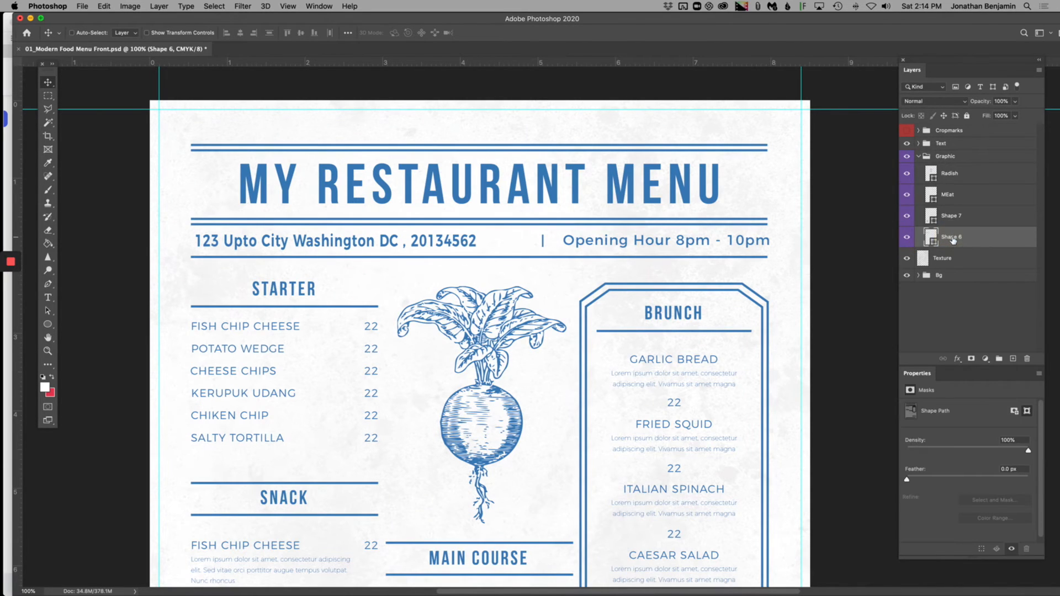
# Step: Add a Color Overlay effect to the Shape 6 layer, and try the Satin effect without keeping it
pyautogui.rightClick(951, 240)
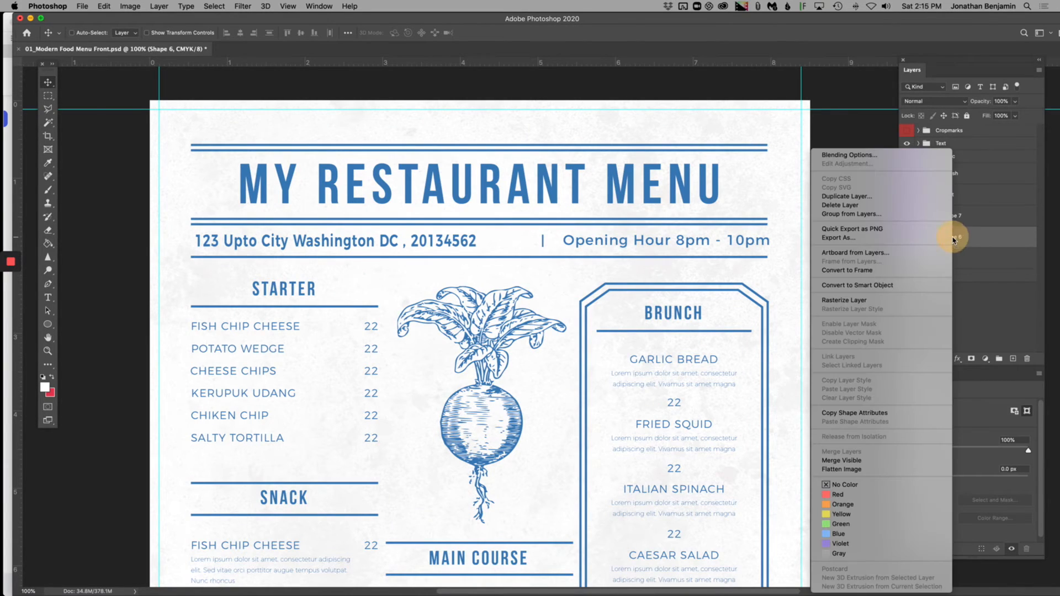
pyautogui.click(868, 156)
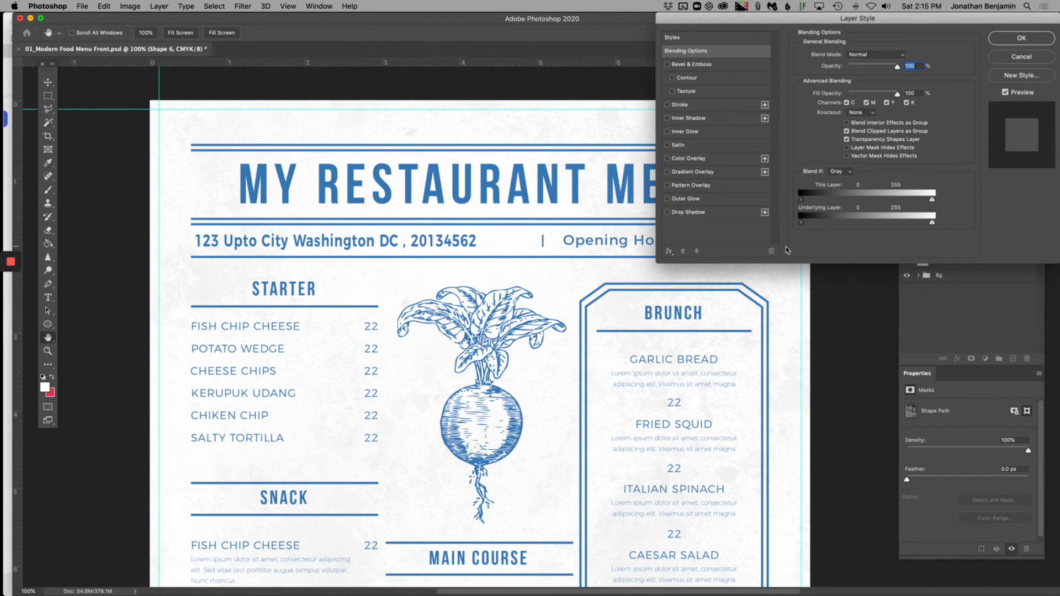
pyautogui.click(667, 159)
pyautogui.click(684, 158)
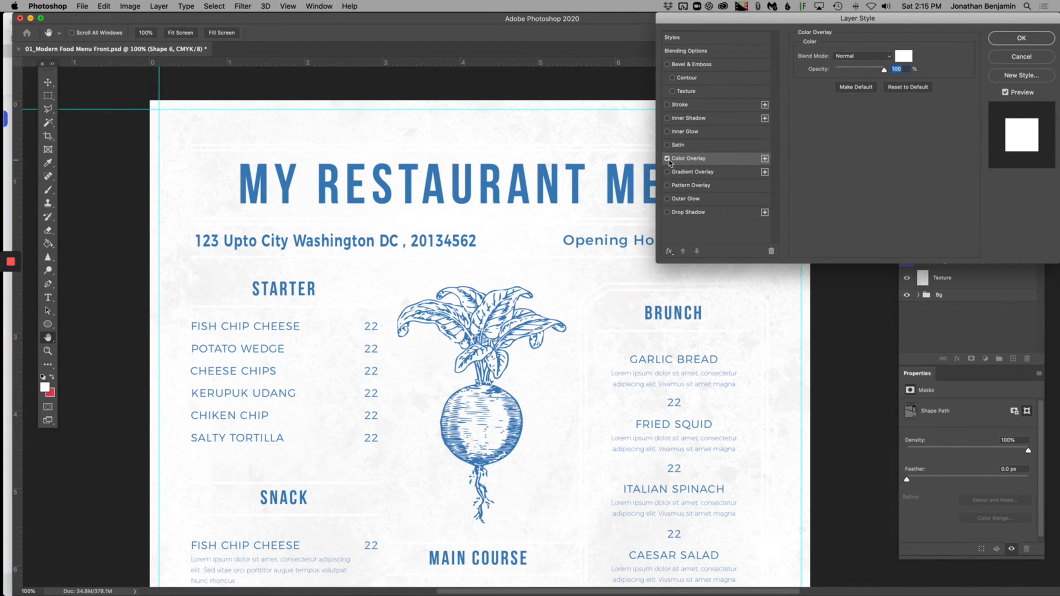
pyautogui.click(667, 158)
pyautogui.click(668, 159)
pyautogui.click(666, 144)
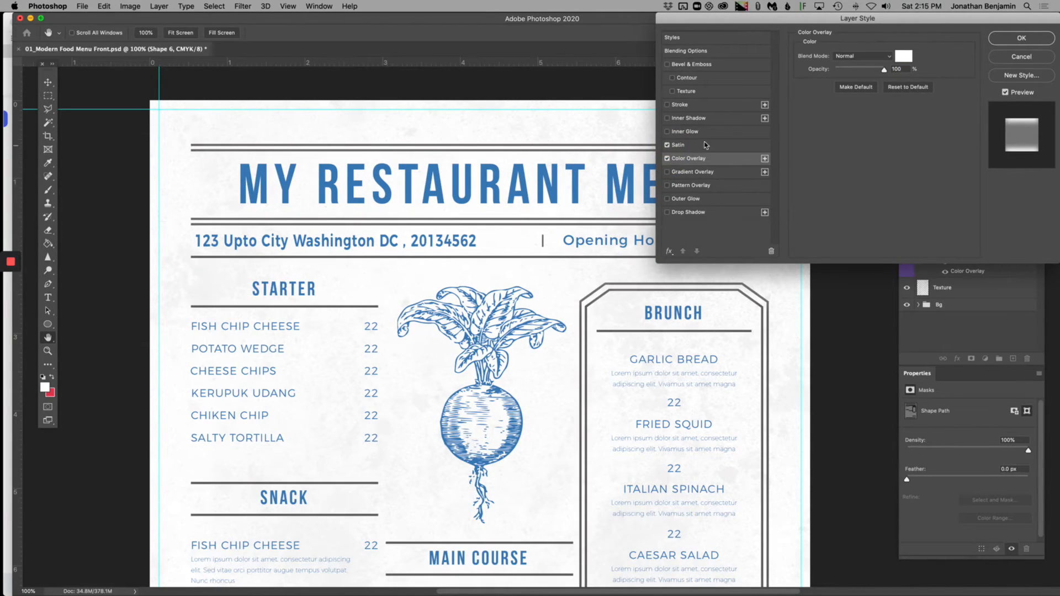
pyautogui.click(666, 145)
# Step: Set Shape 6's Color Overlay to dark red (#b30c0c) and apply the layer style
pyautogui.click(724, 160)
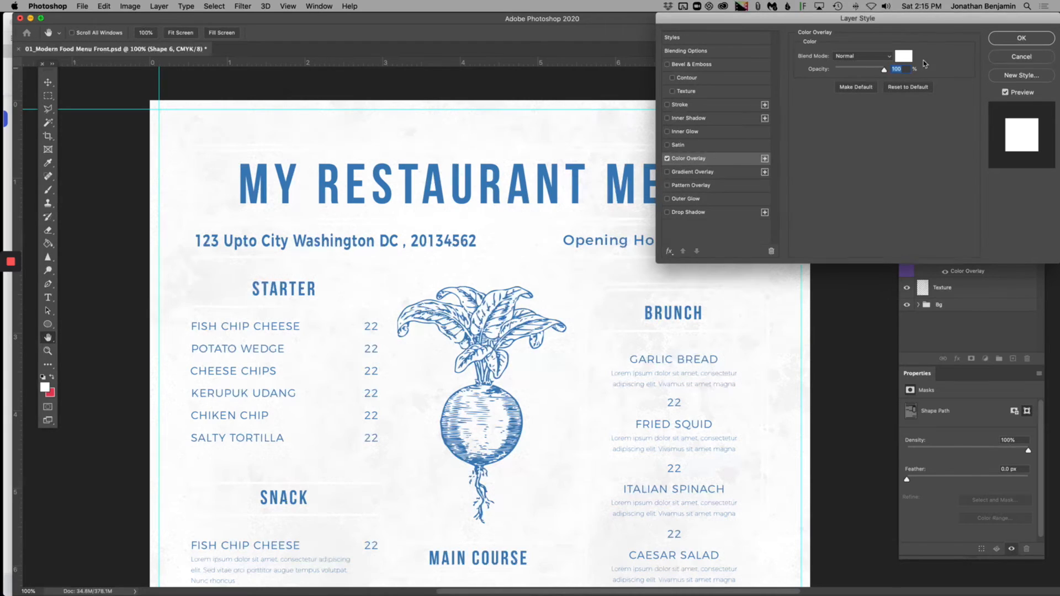
pyautogui.click(903, 57)
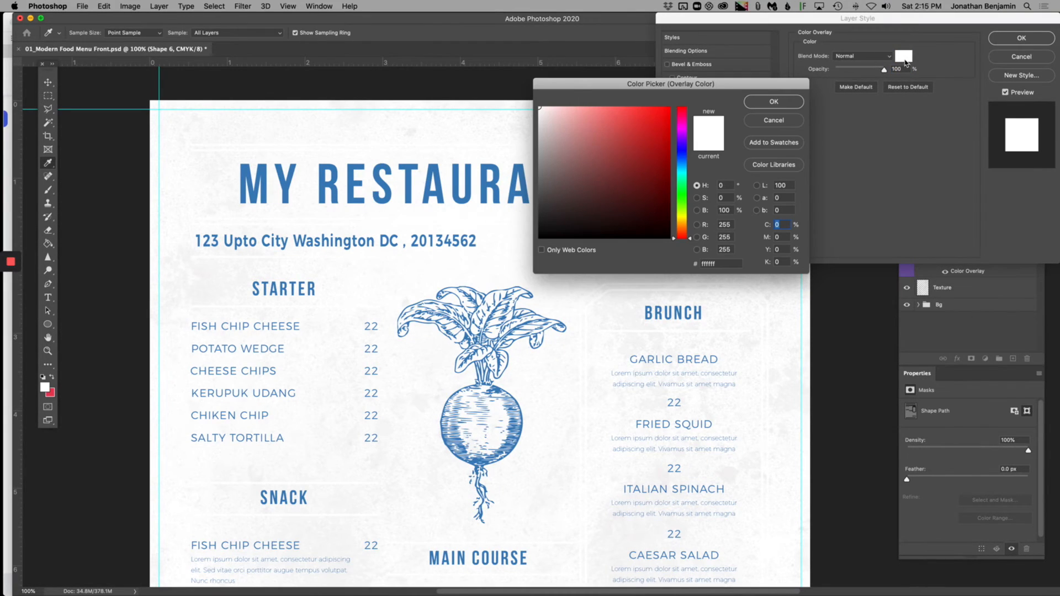
pyautogui.moveTo(650, 166); pyautogui.dragTo(660, 145)
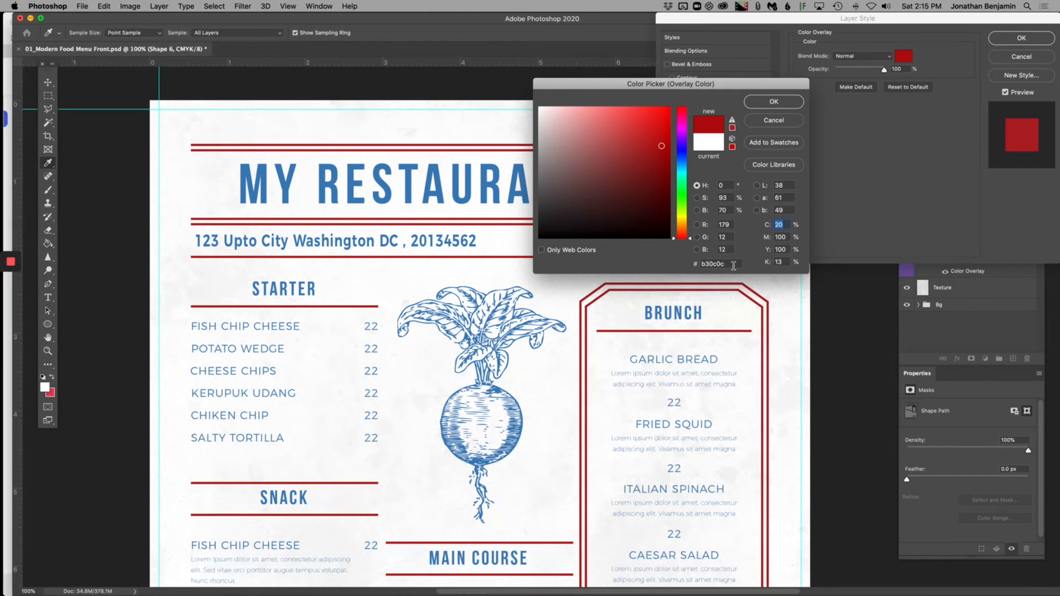
pyautogui.click(697, 263)
pyautogui.click(768, 108)
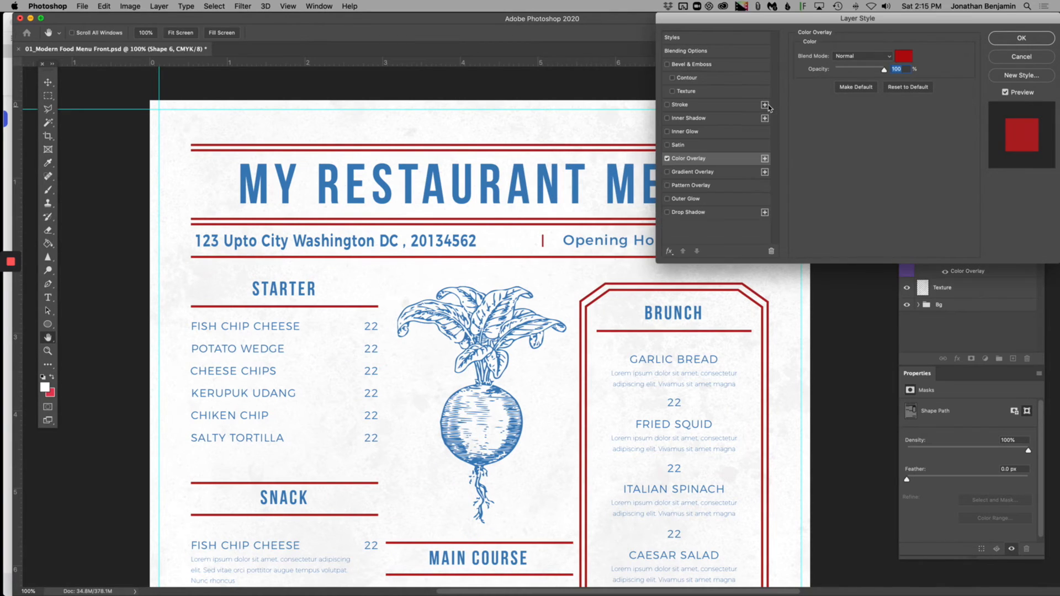
pyautogui.click(1019, 38)
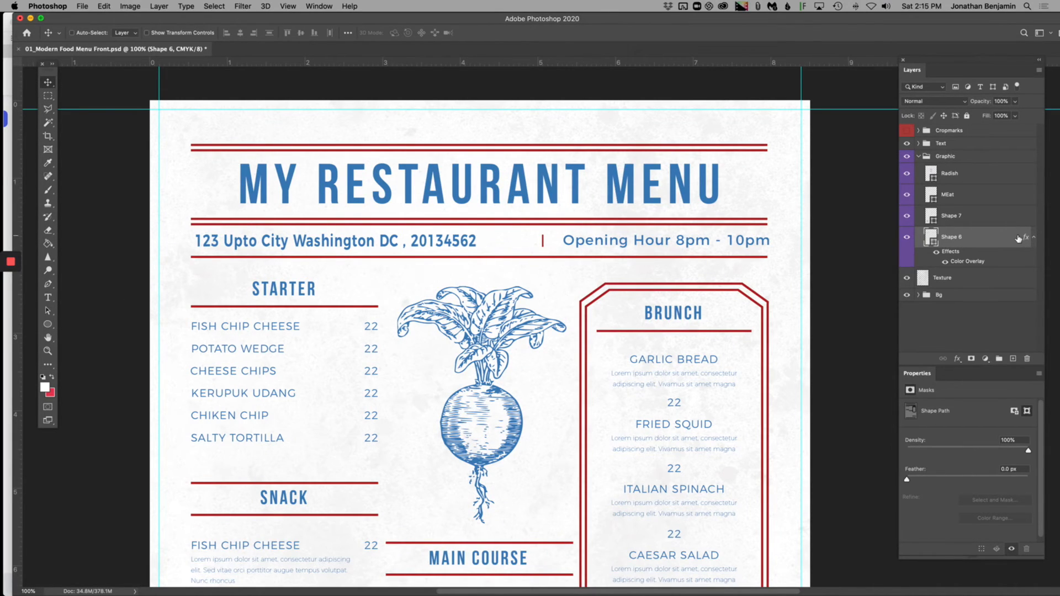
# Step: Hide and show Shape 6's effects and its Color Overlay to compare the lines with and without the overlay
pyautogui.click(937, 255)
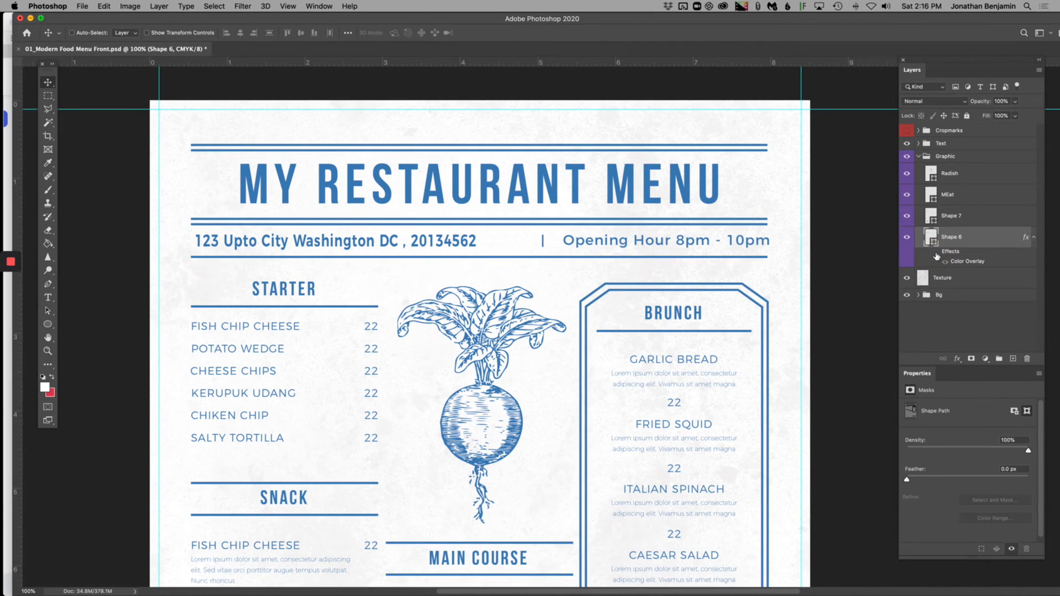
pyautogui.click(936, 254)
pyautogui.click(945, 261)
pyautogui.click(945, 261)
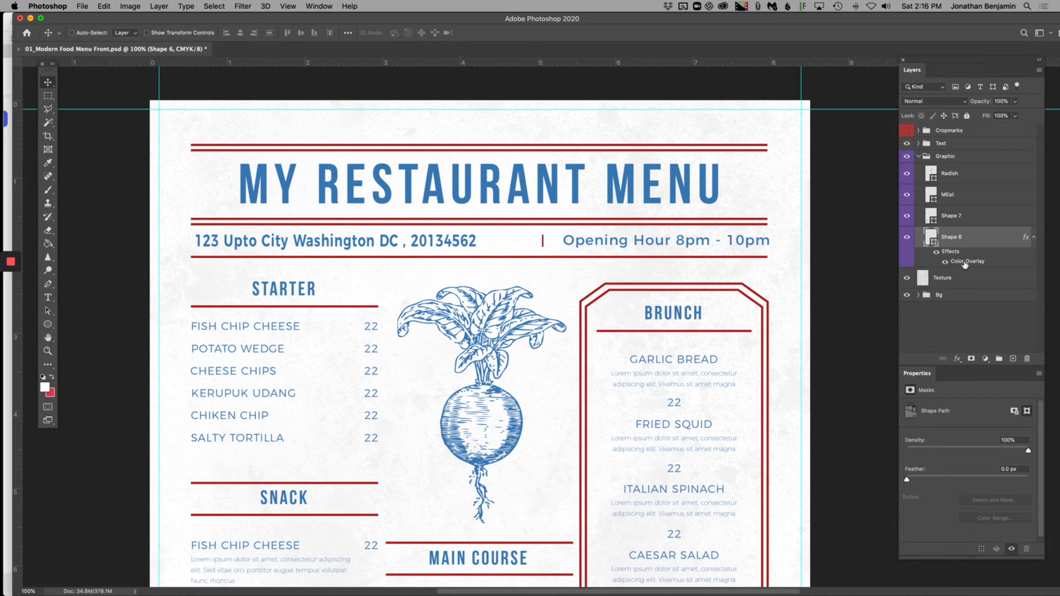
# Step: Reopen Shape 6's Color Overlay settings and try adjusting the overlay's opacity
pyautogui.doubleClick(965, 263)
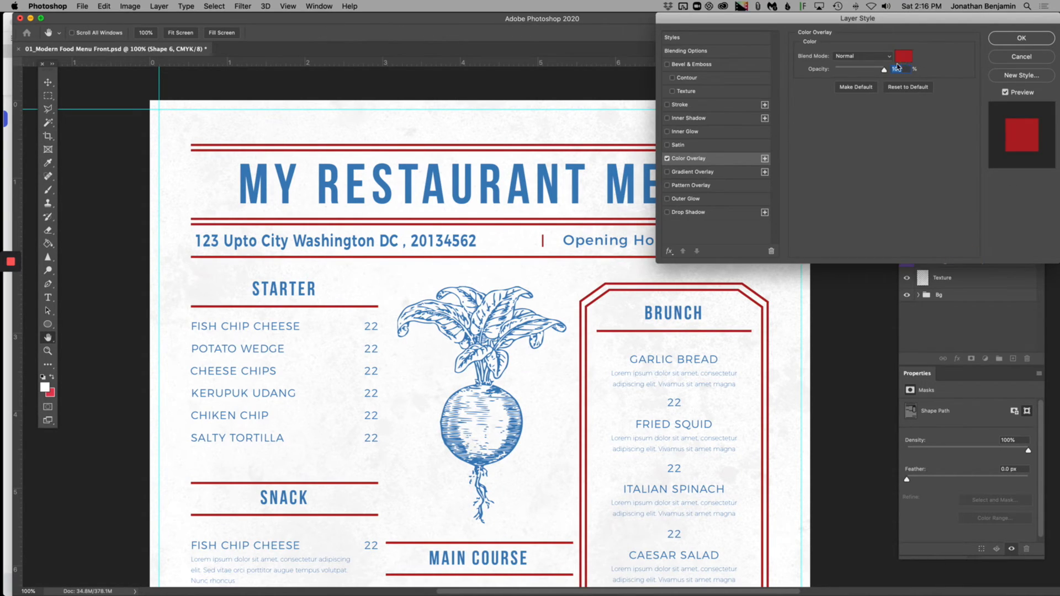
pyautogui.moveTo(883, 72)
pyautogui.mouseDown()
pyautogui.moveTo(845, 71)
pyautogui.moveTo(886, 70)
pyautogui.mouseUp()
pyautogui.click(1012, 38)
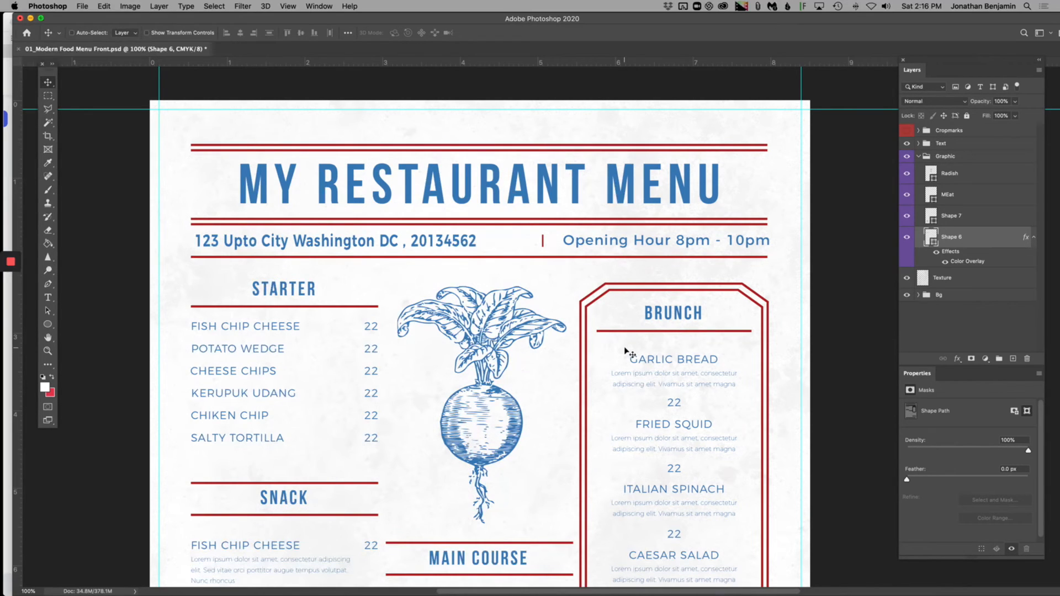
pyautogui.click(104, 6)
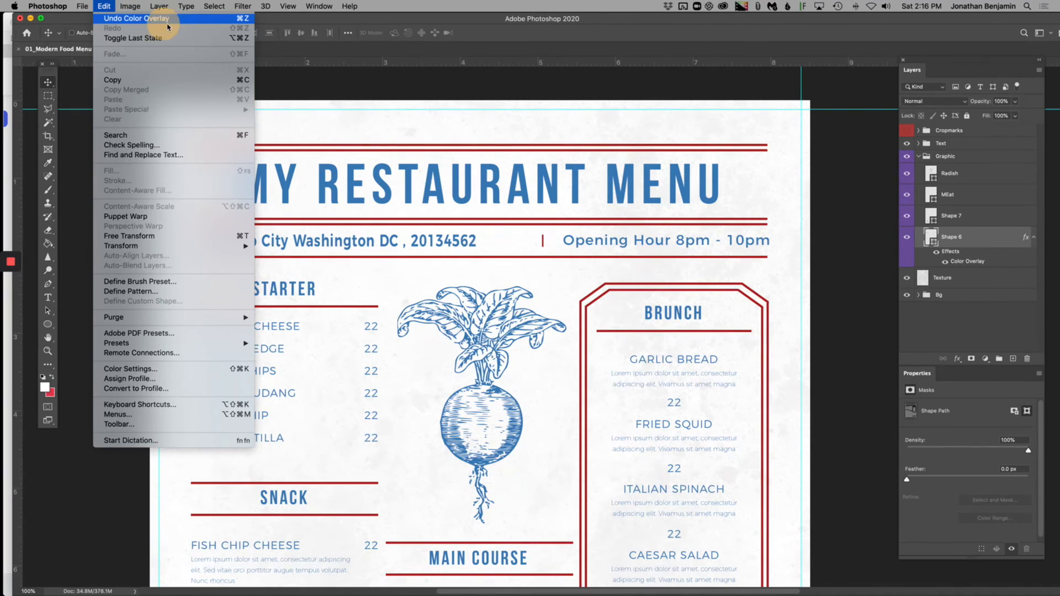
pyautogui.click(505, 155)
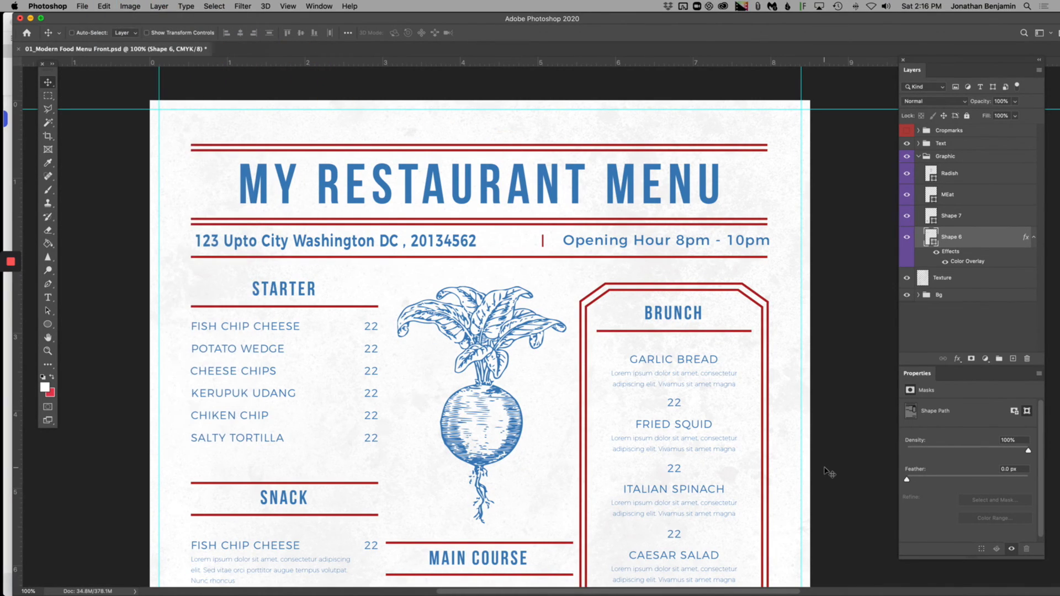
# Step: Try placing Romanos Logo RED.png on the menu, and delete the placed logo
pyautogui.scroll(-2, 666, 413)
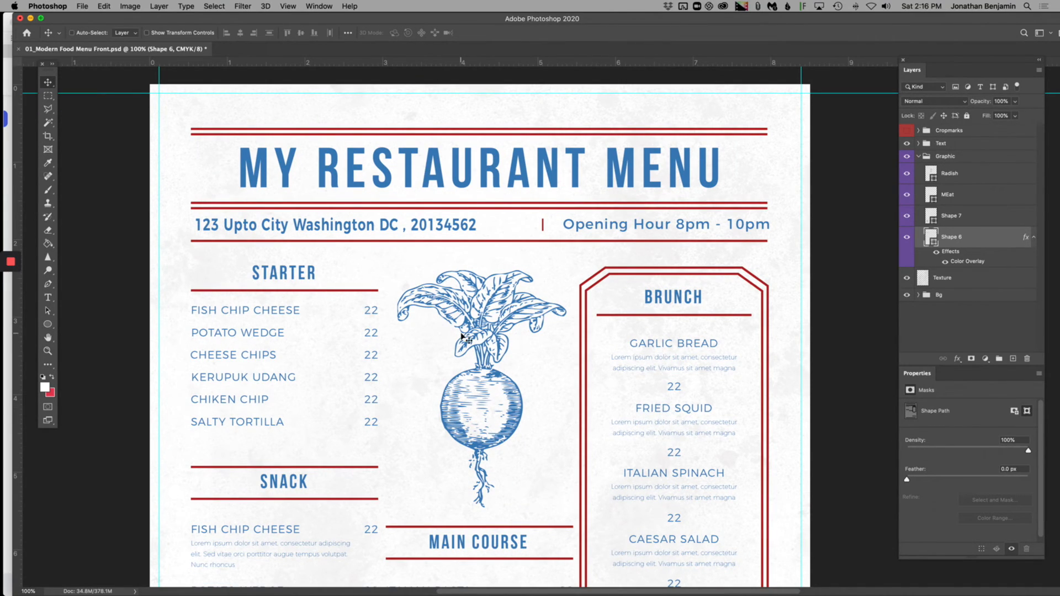
pyautogui.press('Tab')
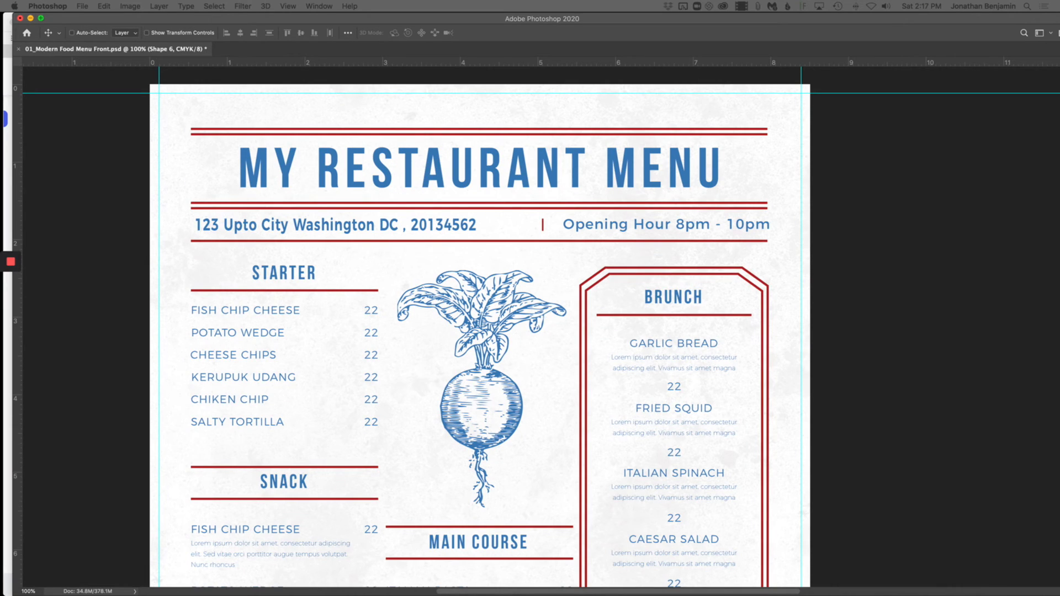
pyautogui.moveTo(3, 309); pyautogui.dragTo(499, 346)
pyautogui.press('Return')
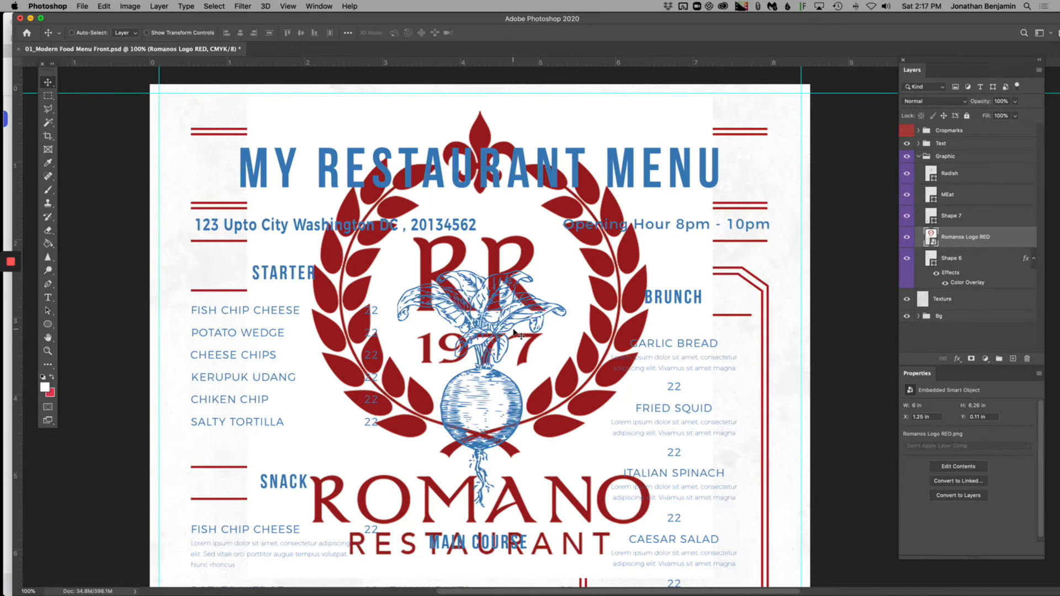
pyautogui.press('Delete')
# Step: Place Romanos Logo RED FLOAT.png on the menu and scale it down to about 40%
pyautogui.hotkey('shift', 'Tab')
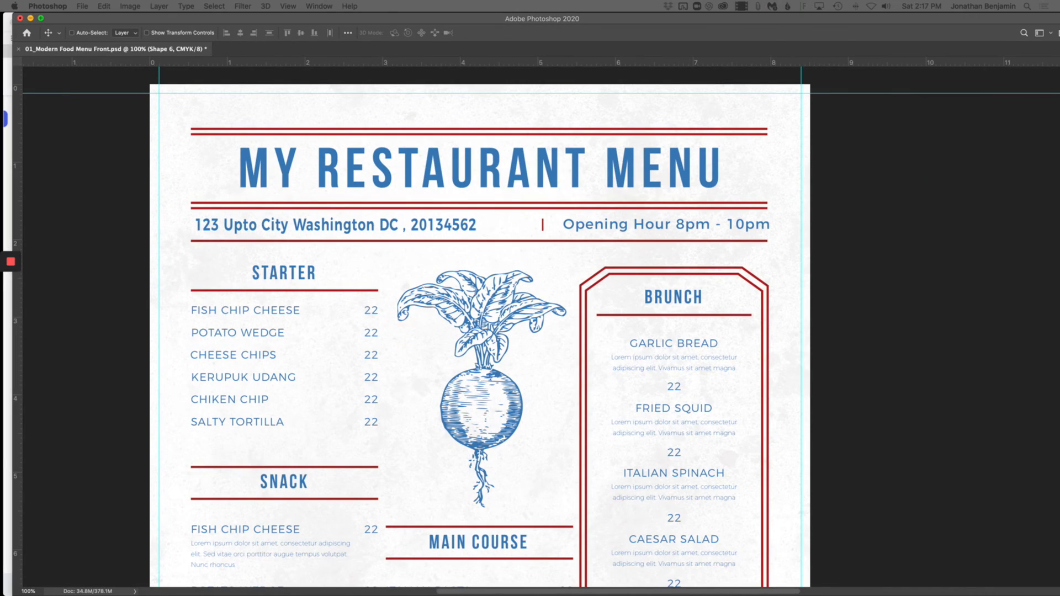
pyautogui.moveTo(244, 225); pyautogui.dragTo(484, 349)
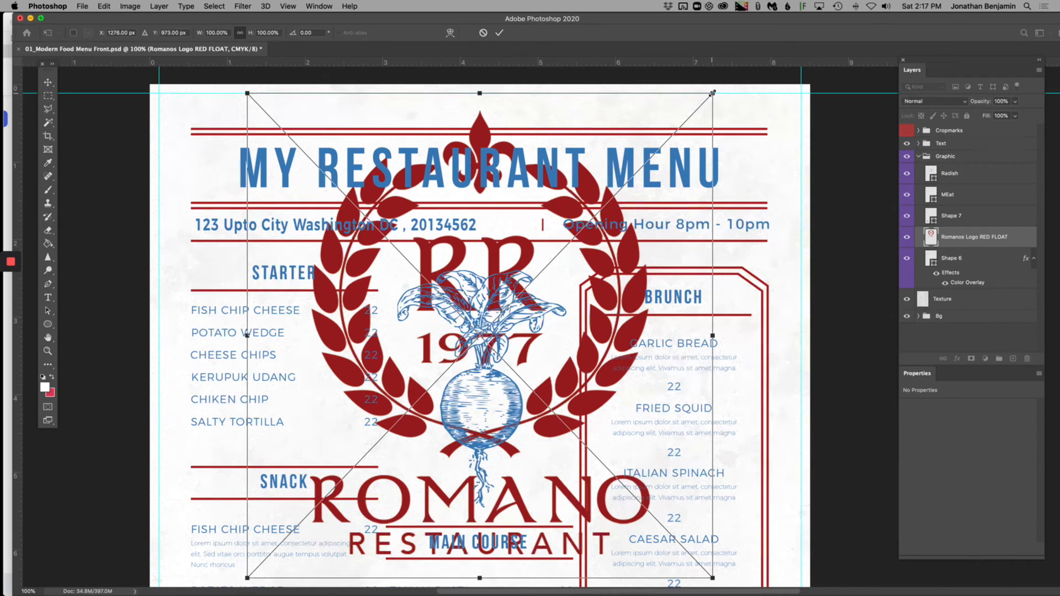
pyautogui.moveTo(712, 93); pyautogui.dragTo(432, 385)
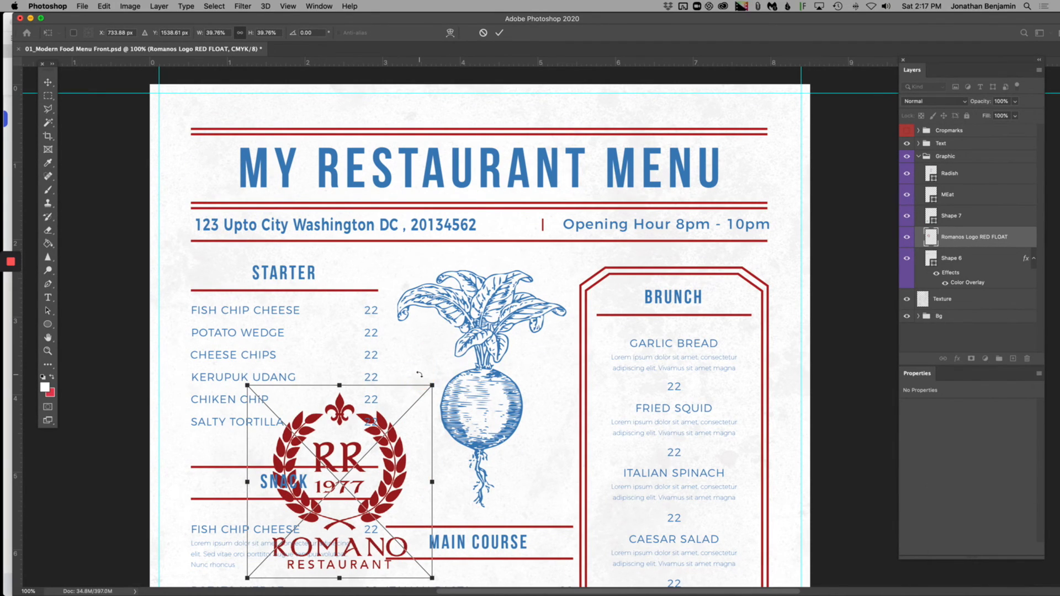
pyautogui.press('Return')
# Step: Move the placed logo over the radish illustration between STARTER and BRUNCH, and hide the Radish layer
pyautogui.moveTo(387, 490)
pyautogui.mouseDown()
pyautogui.moveTo(433, 409)
pyautogui.moveTo(490, 354)
pyautogui.moveTo(530, 382)
pyautogui.mouseUp()
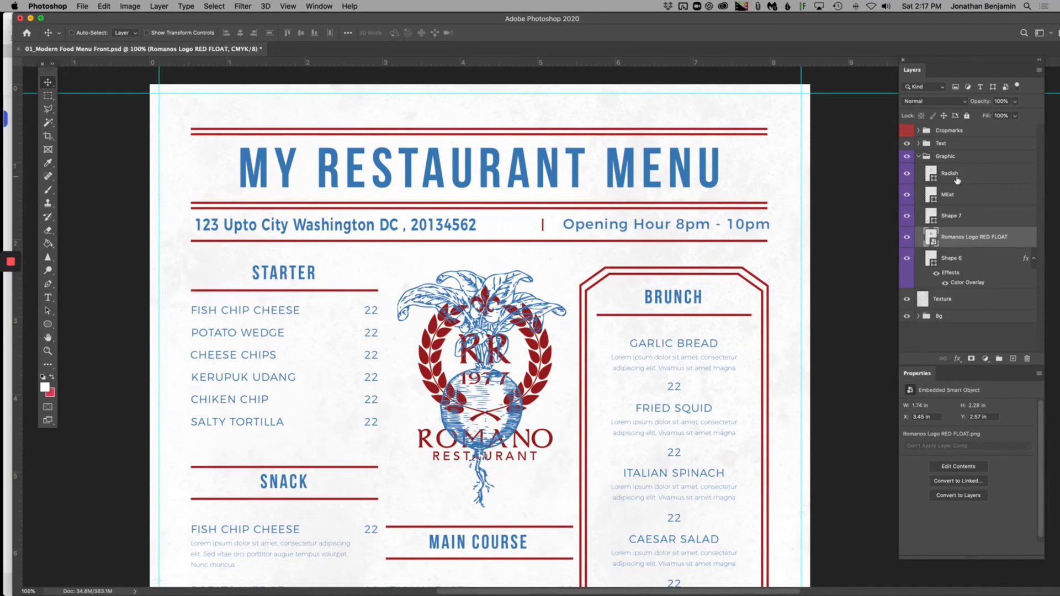
pyautogui.click(907, 173)
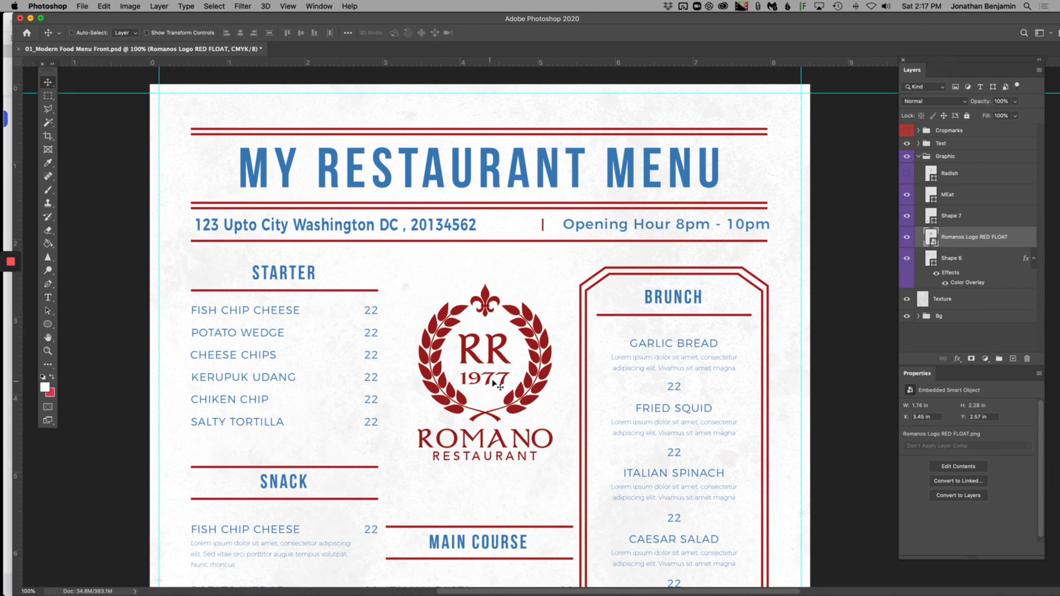
pyautogui.scroll(-2, 494, 388)
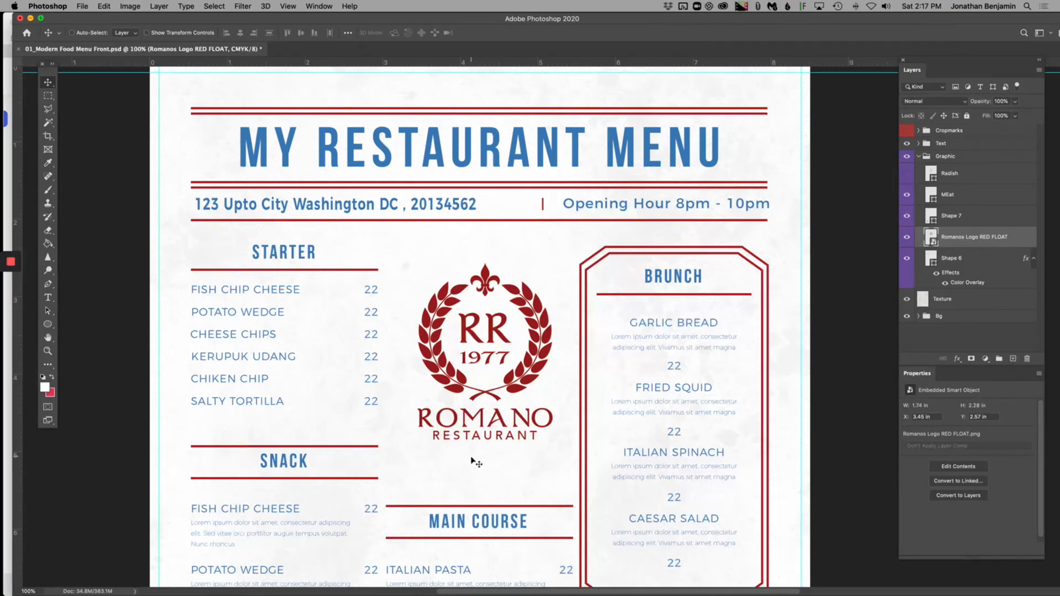
pyautogui.press('super+equal')
pyautogui.scroll(-5, 497, 442)
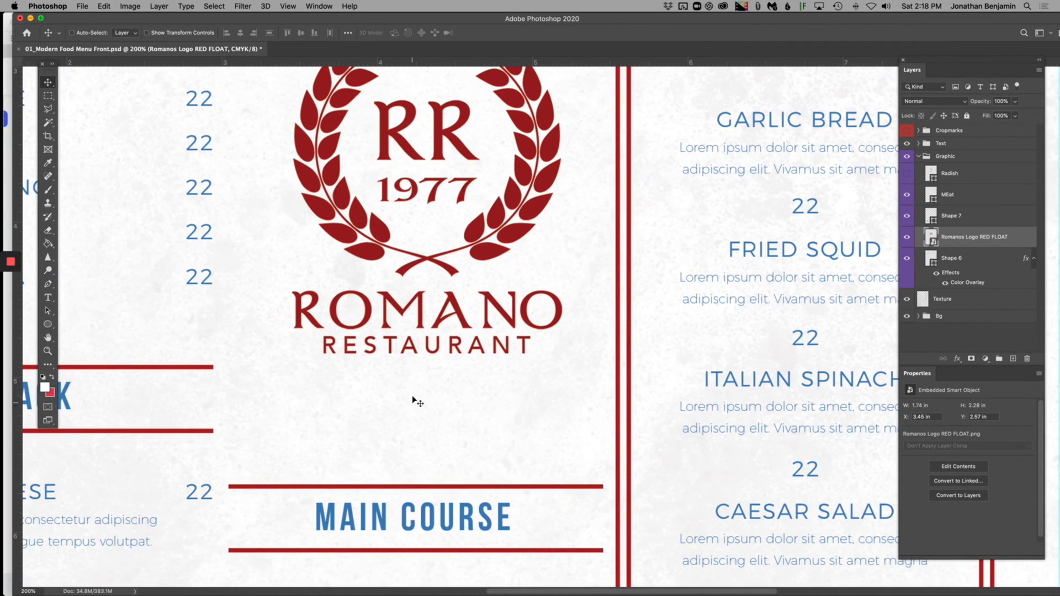
pyautogui.press('super+minus')
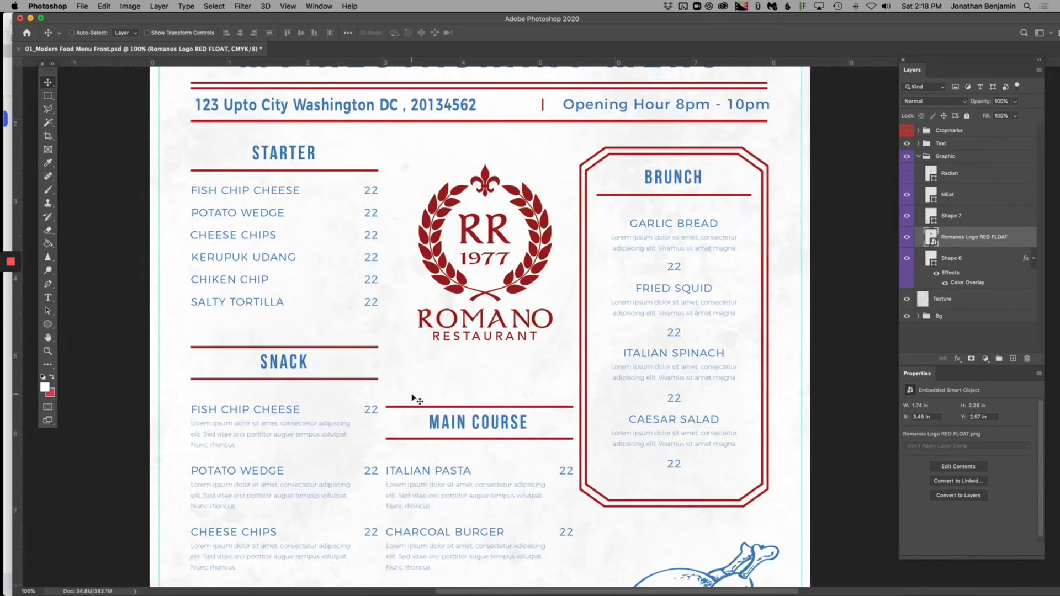
# Step: Hide and show the Romanos Logo RED FLOAT layer and the Texture layer to check what each contributes
pyautogui.click(907, 237)
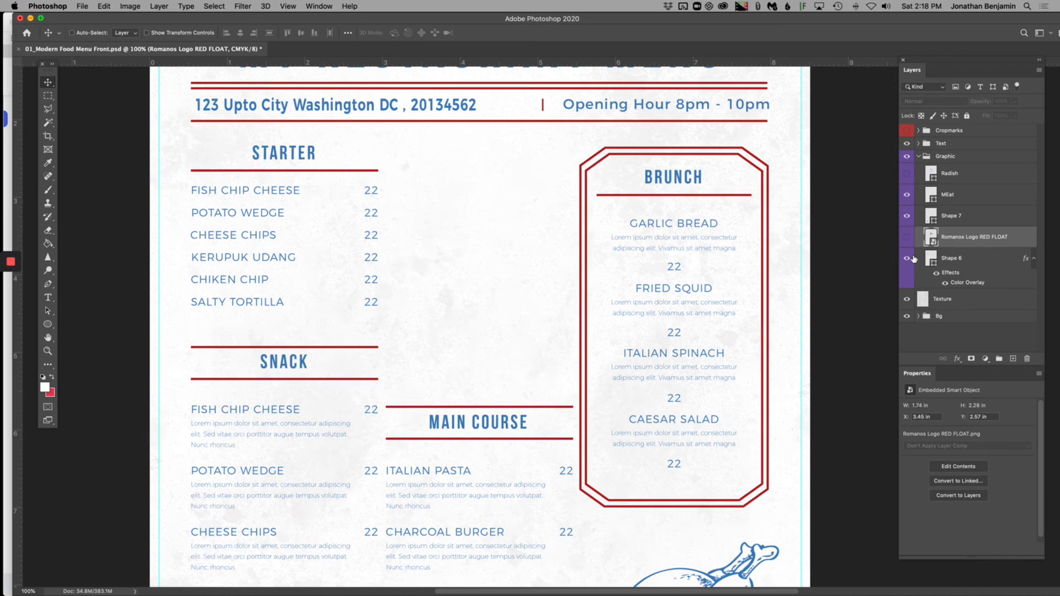
pyautogui.click(907, 238)
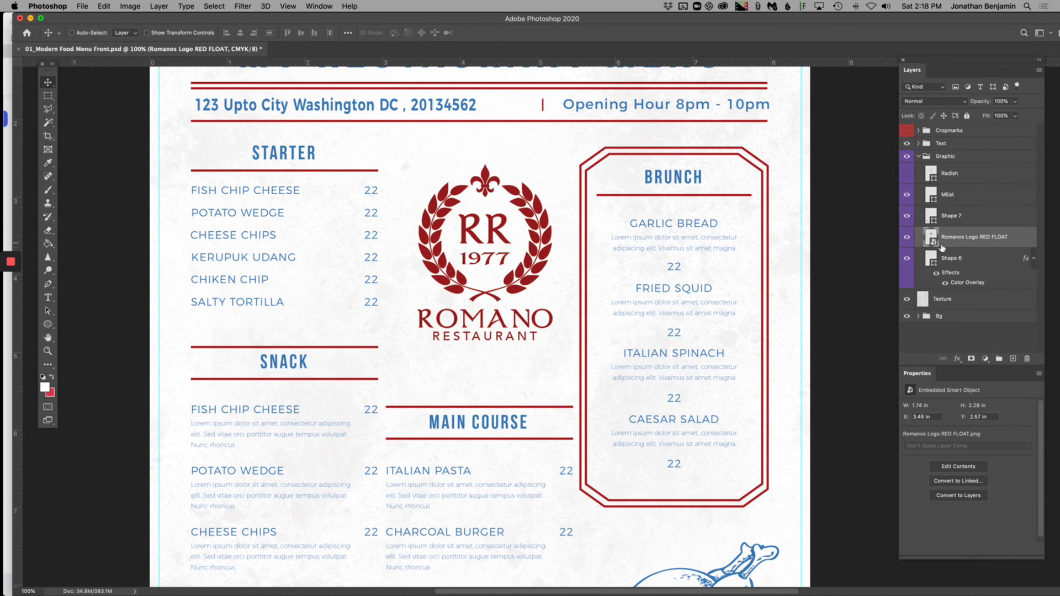
pyautogui.click(954, 302)
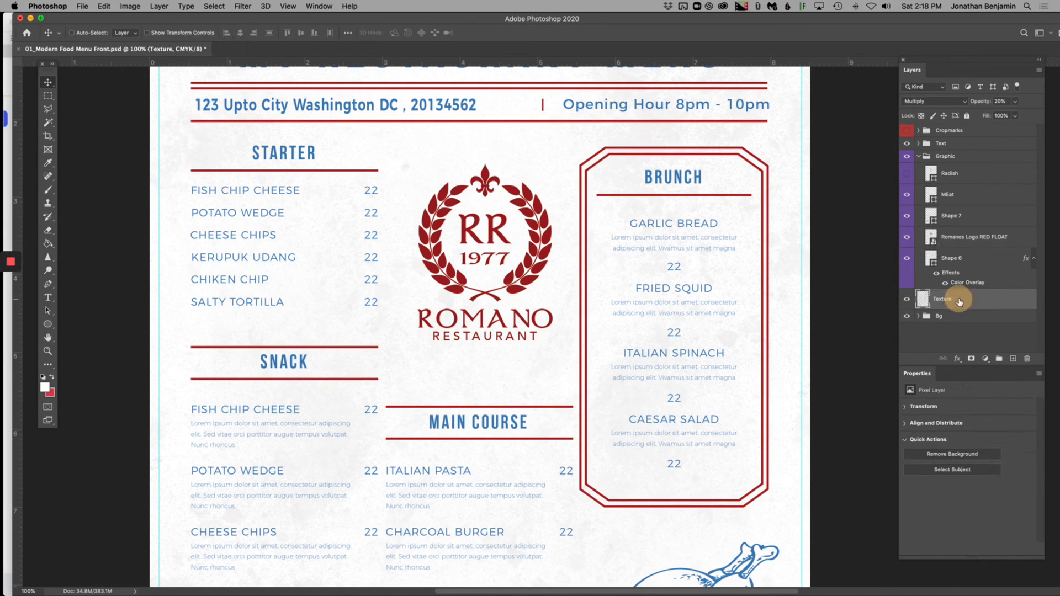
pyautogui.click(907, 301)
pyautogui.click(907, 301)
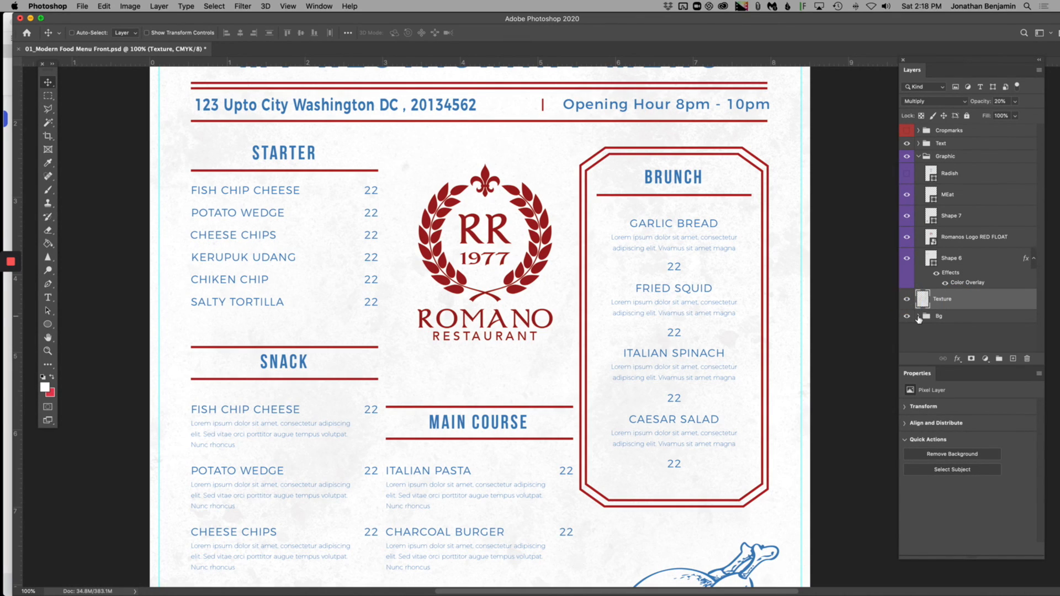
# Step: Expand the Bg group, hide and show Shape 5 to check the page background, and select that layer
pyautogui.click(918, 317)
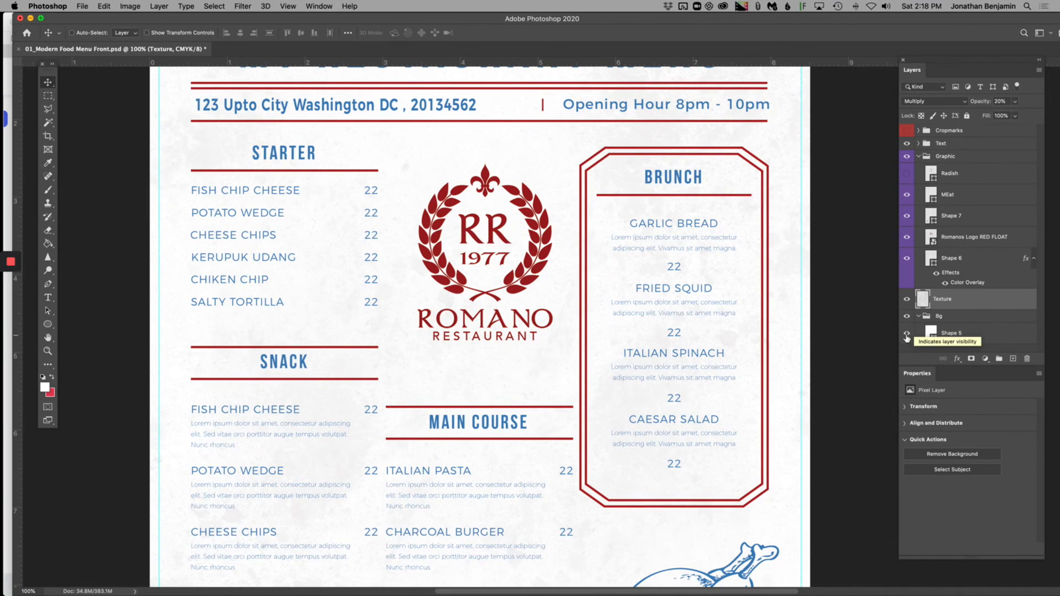
pyautogui.click(906, 335)
pyautogui.click(907, 334)
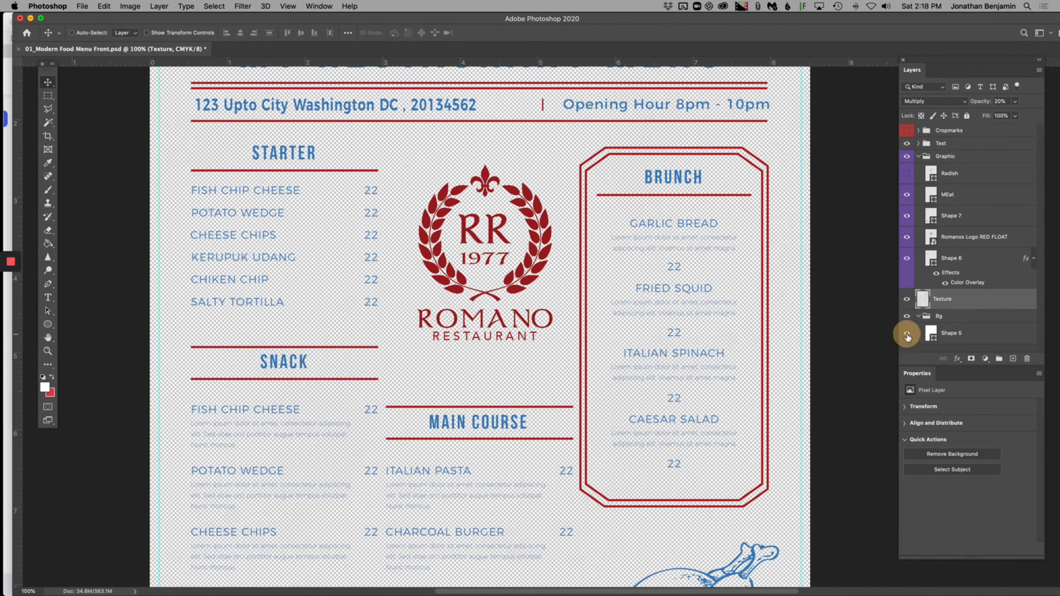
pyautogui.click(998, 339)
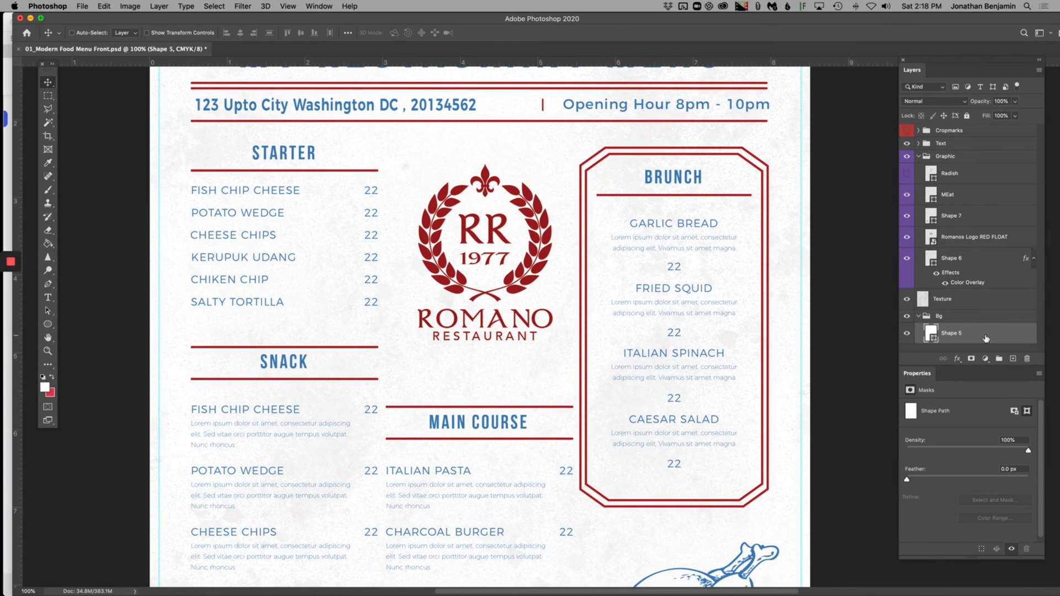
pyautogui.press('super+minus')
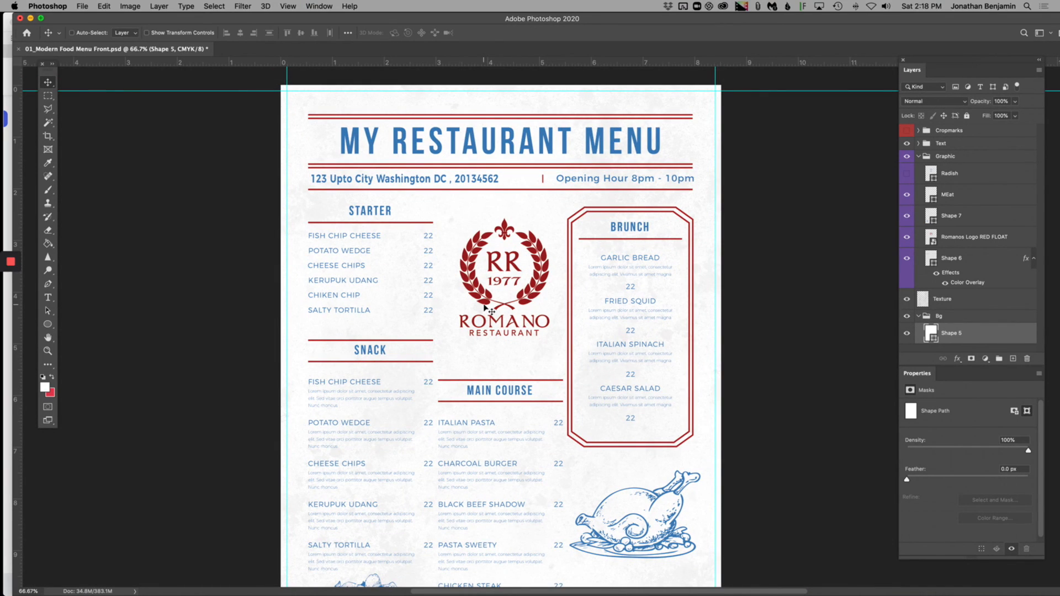
pyautogui.scroll(-3, 484, 307)
pyautogui.hscroll(-1, 505, 356)
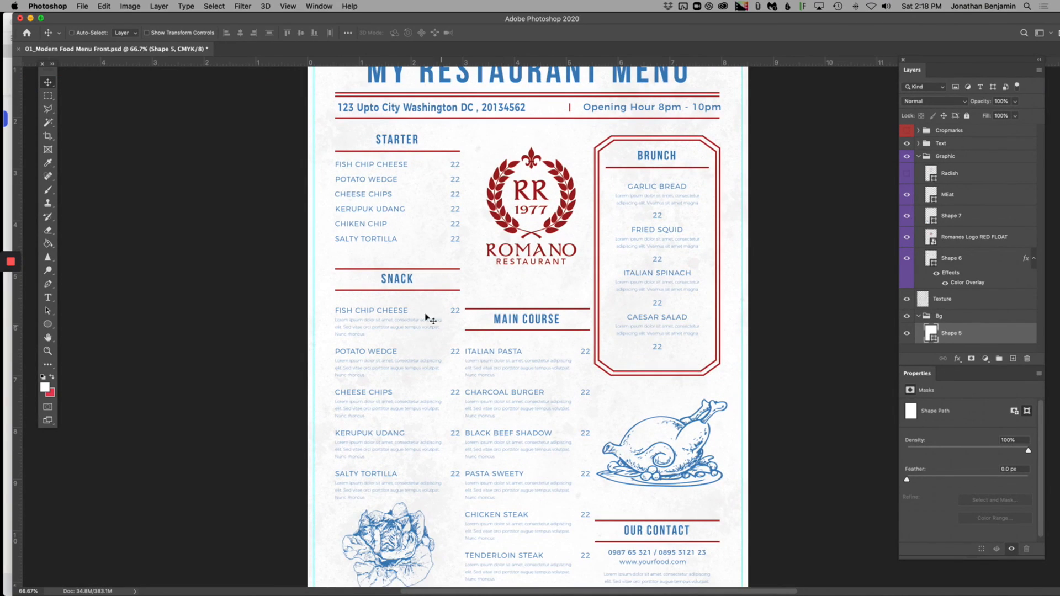
# Step: Select the SNACK heading's text layer by picking the heading on the page, and hide and show that layer to check it
pyautogui.click(48, 297)
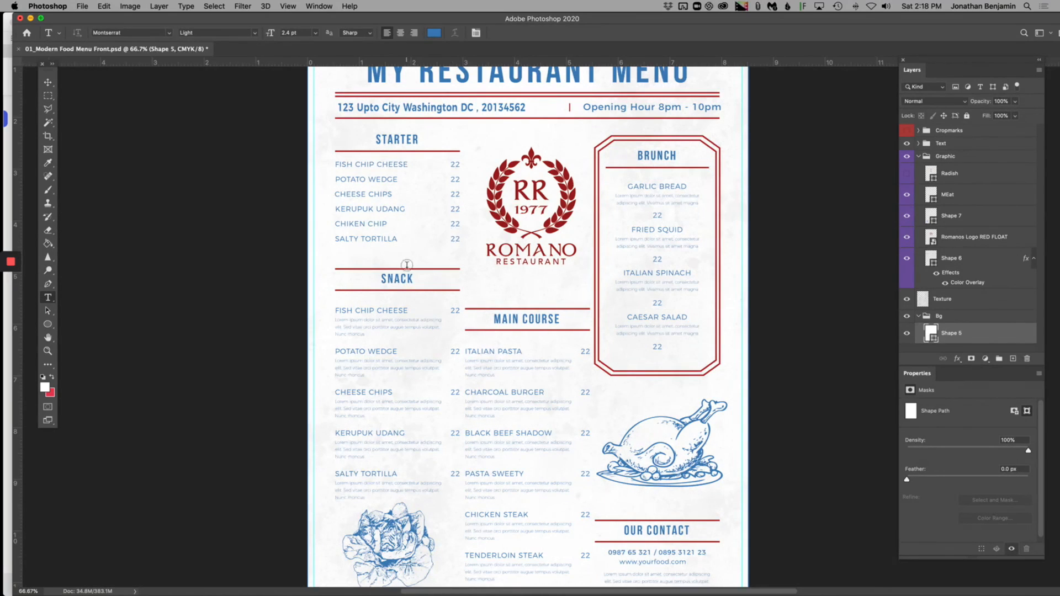
pyautogui.click(392, 280)
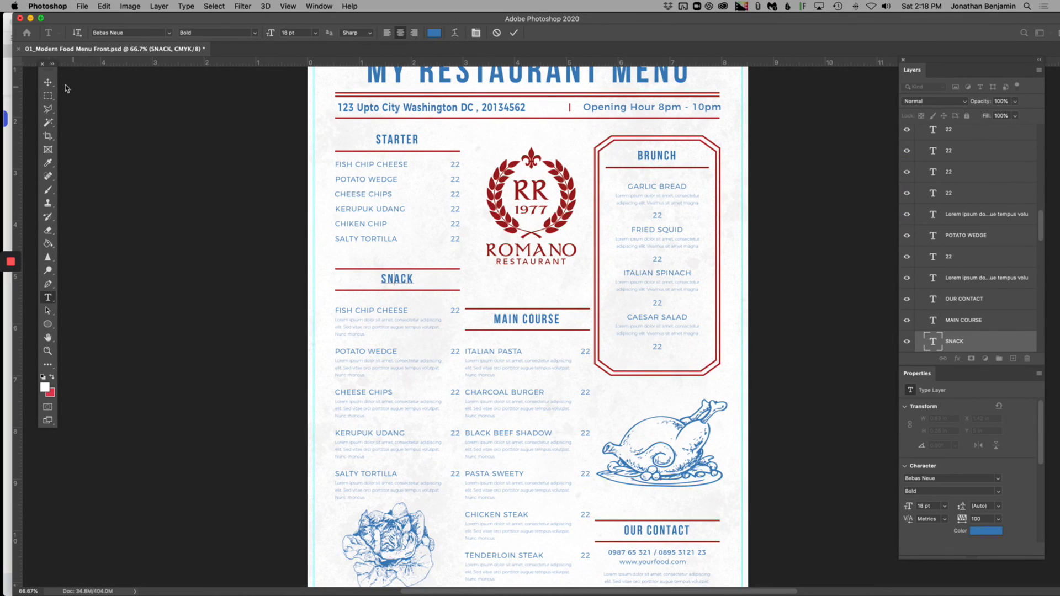
pyautogui.click(48, 83)
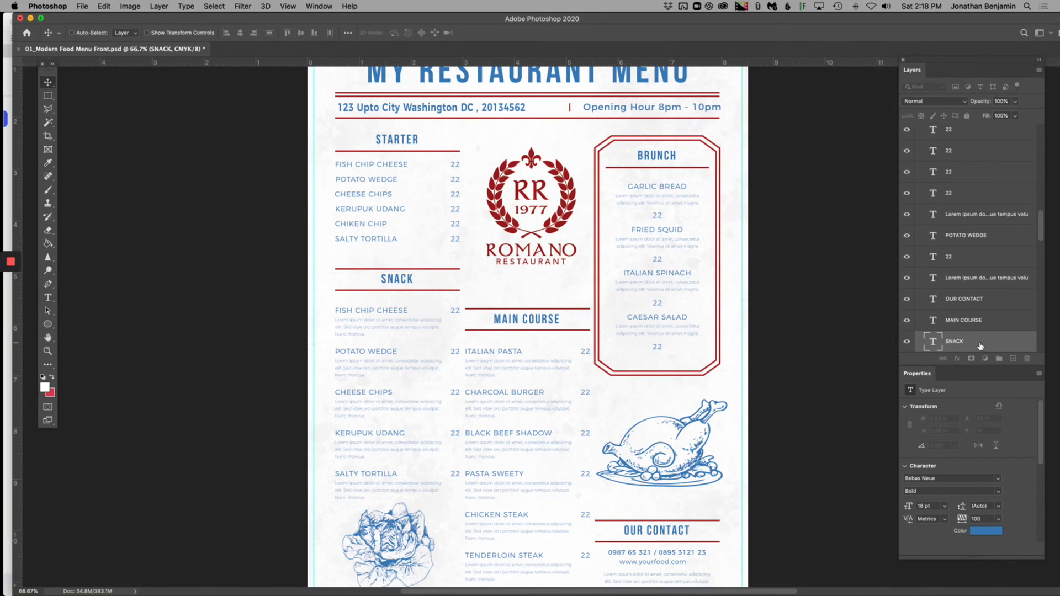
pyautogui.click(972, 342)
pyautogui.click(908, 343)
pyautogui.click(906, 340)
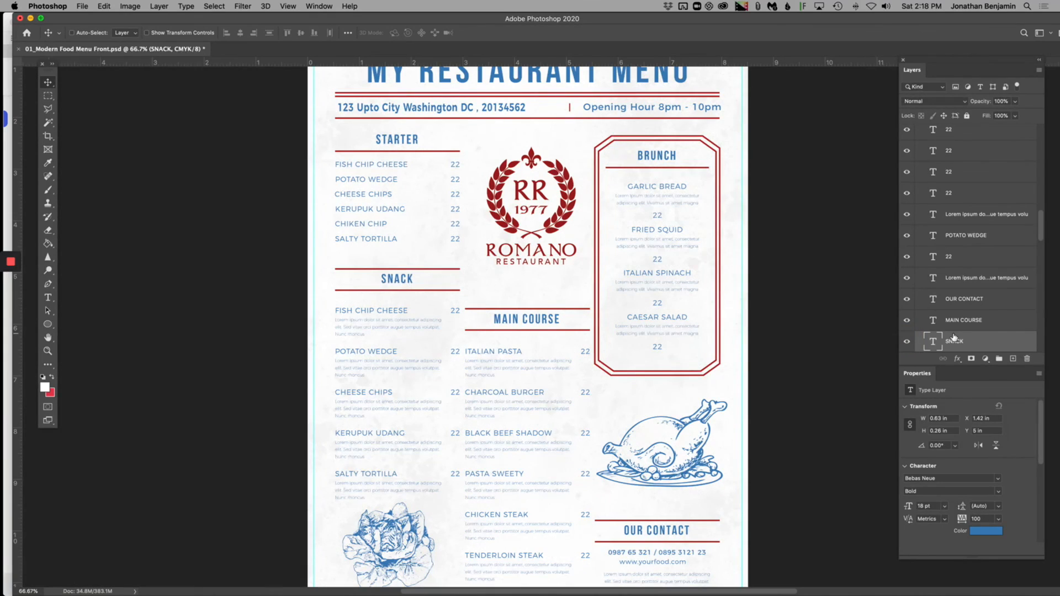
pyautogui.scroll(-1, 717, 315)
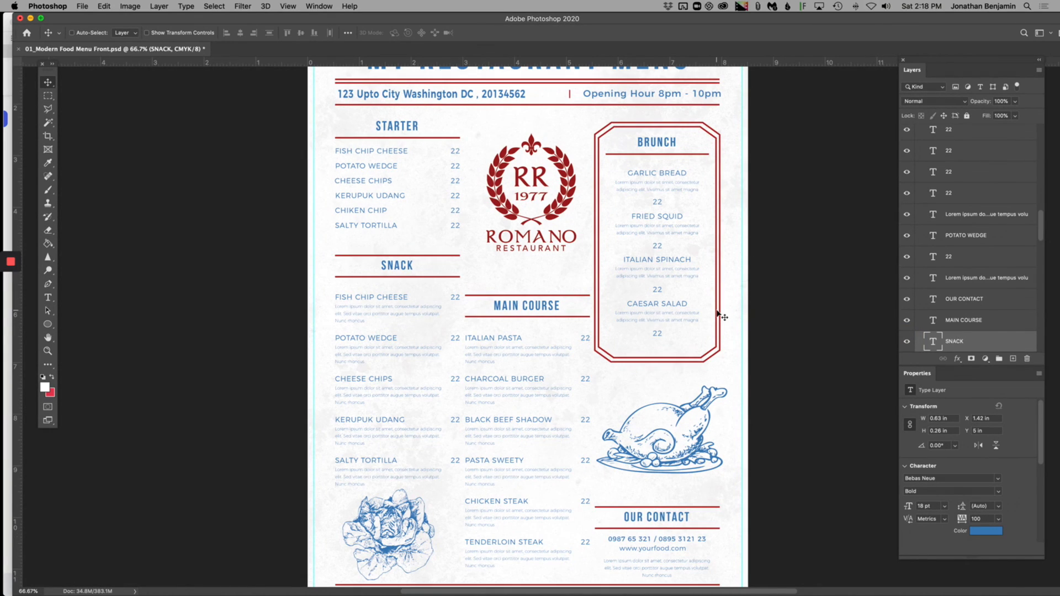
pyautogui.scroll(-1, 719, 316)
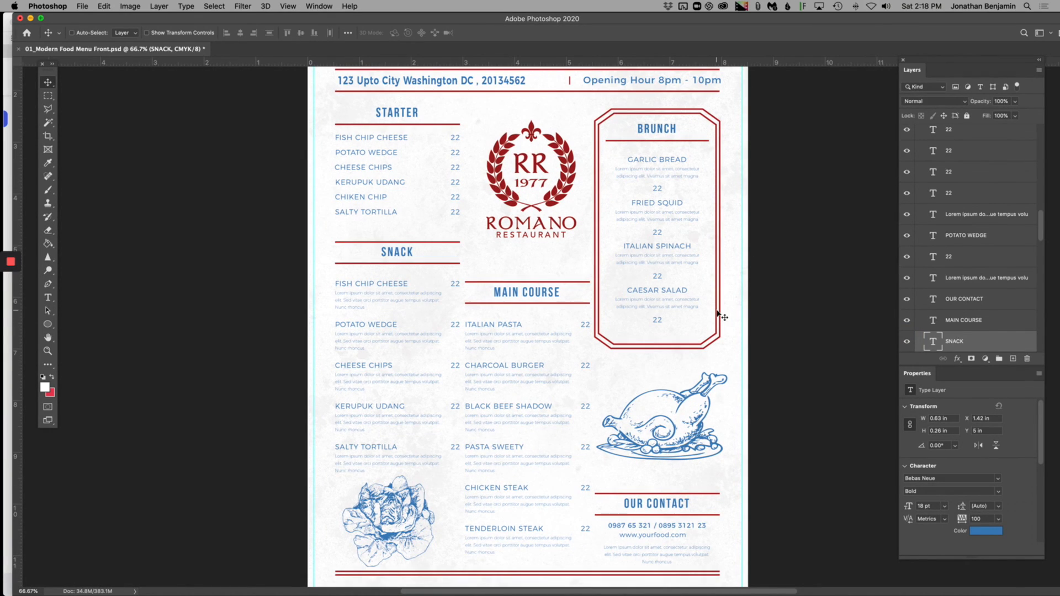